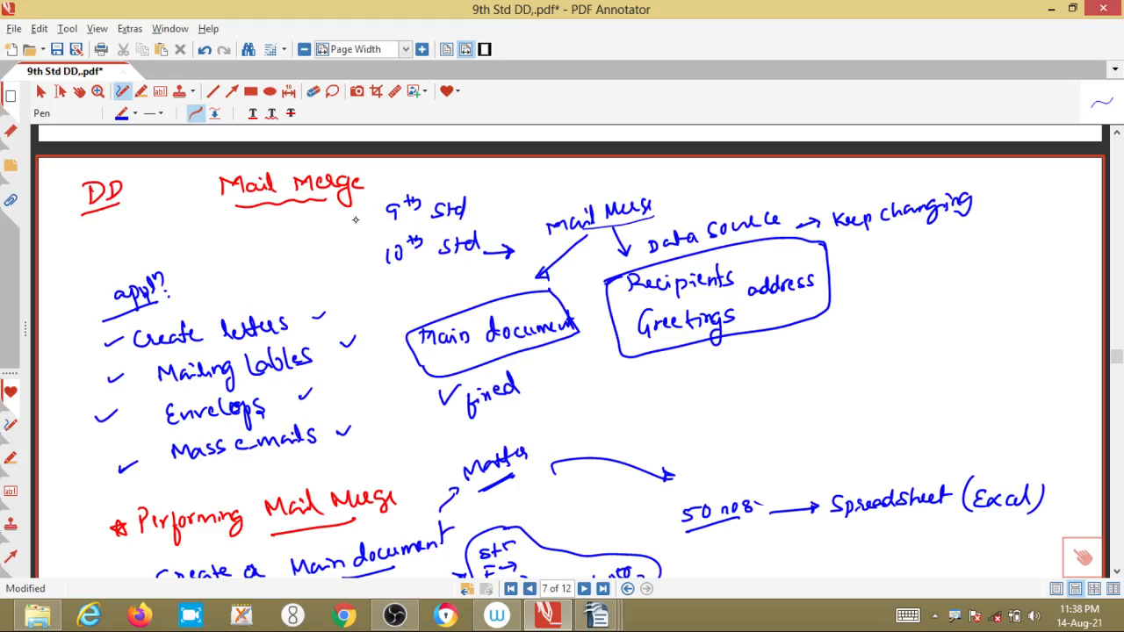
- Draw an arrow pointing to "9th std" and underline "fixed" beneath the Main document box in the handwritten notes
mouse_move(347, 234)
left_mouse_down()
mouse_move(376, 215)
mouse_move(373, 226)
left_mouse_up()
left_click_drag(491, 418, 520, 408)
scroll(312, 381, "down", 1)
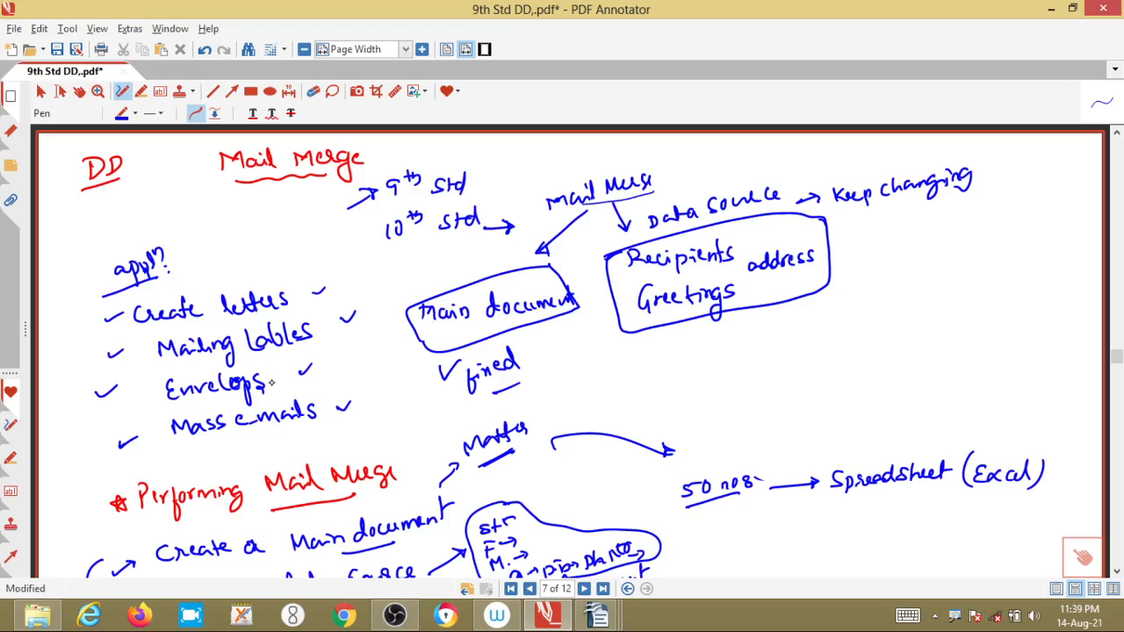
- Handwrite the red heading "Implement Mail Merge → 10th std" below the "Creating data Source" line, with a circled star and underlines
scroll(149, 511, "down", 3)
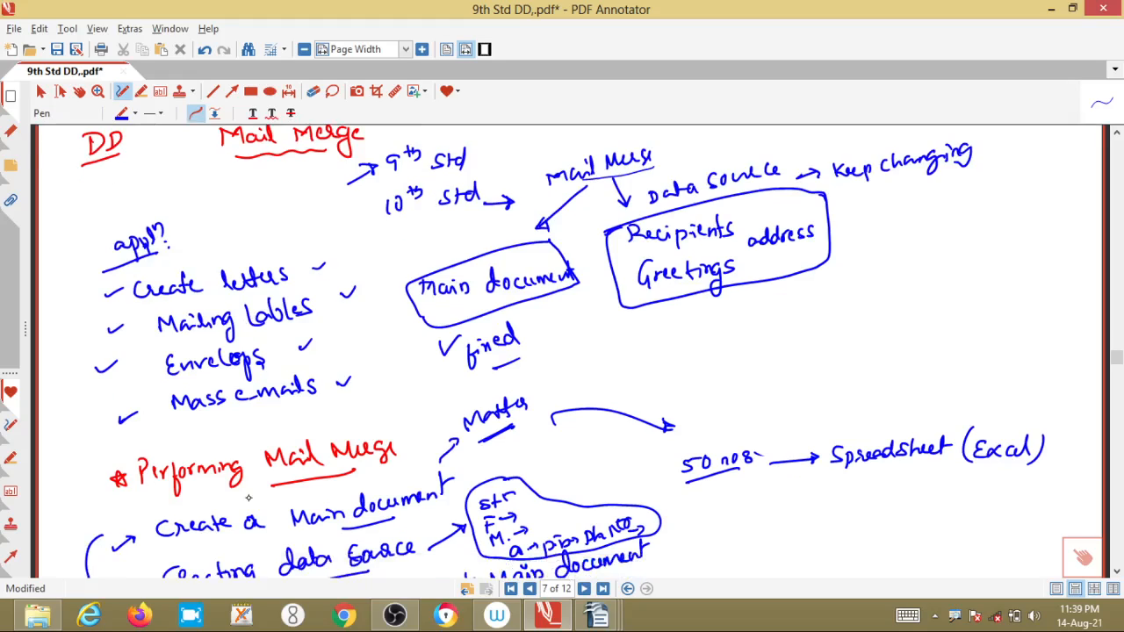
scroll(199, 390, "down", 3)
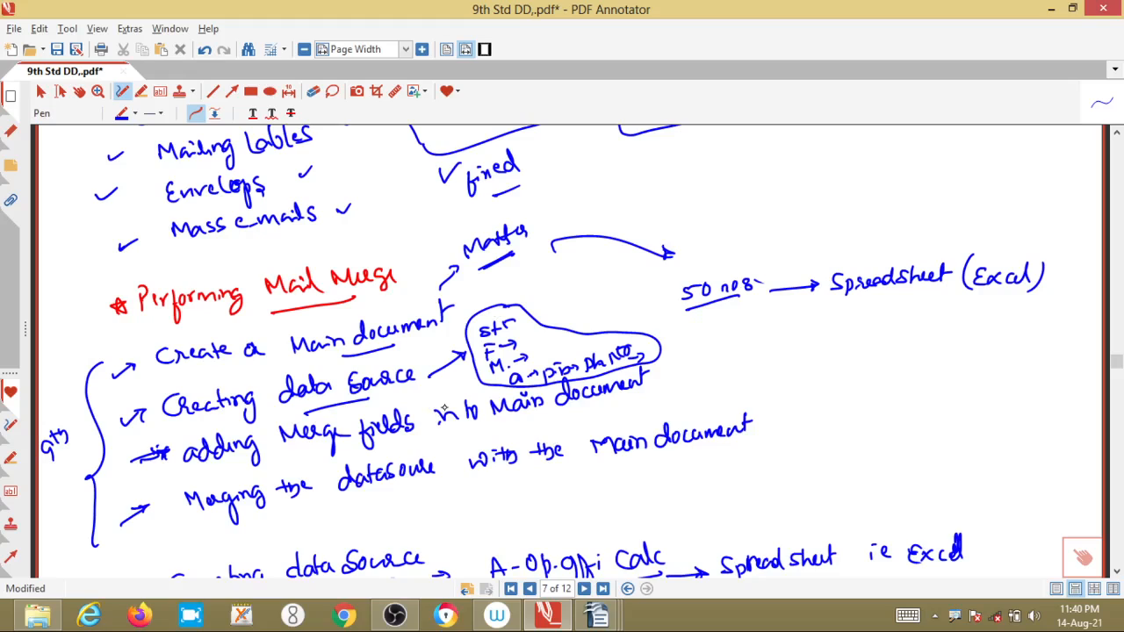
scroll(444, 408, "down", 3)
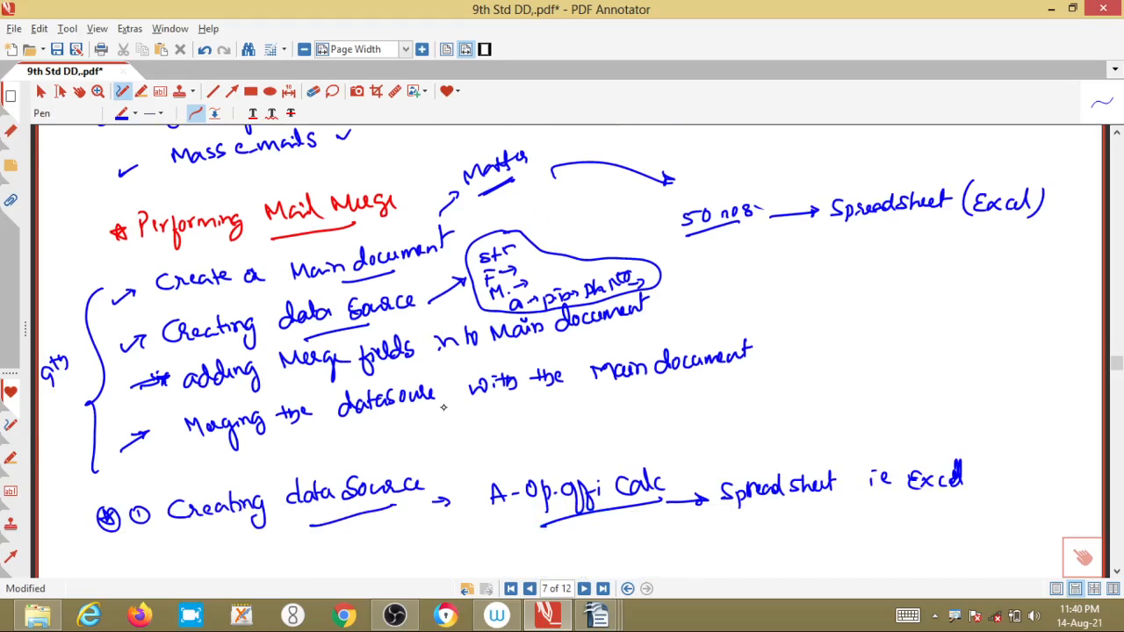
scroll(429, 443, "down", 2)
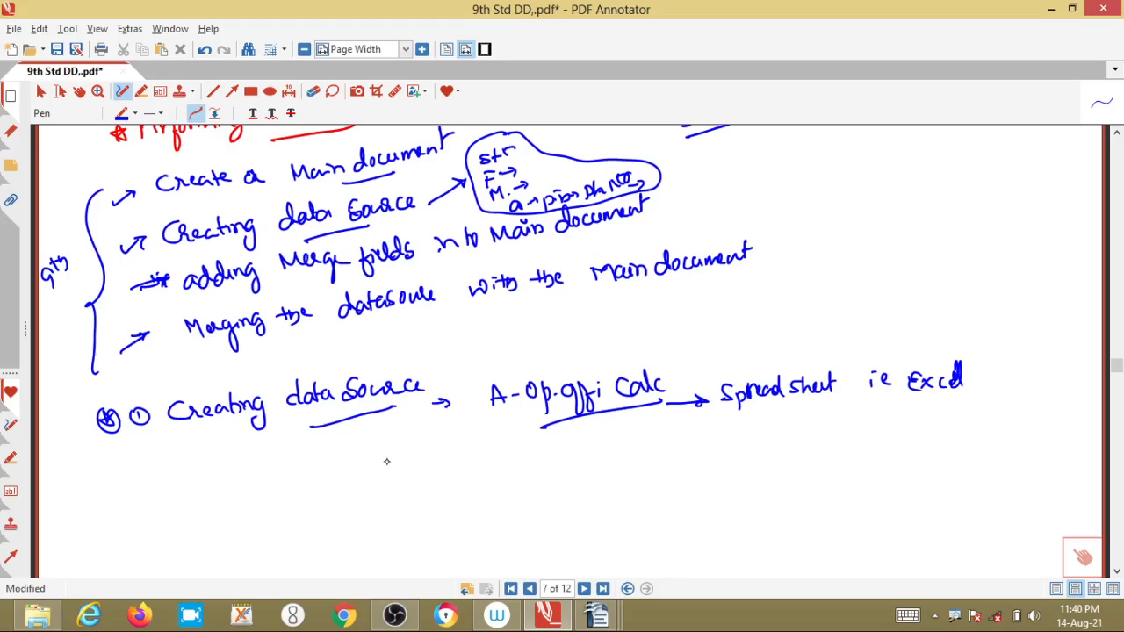
scroll(386, 461, "down", 3)
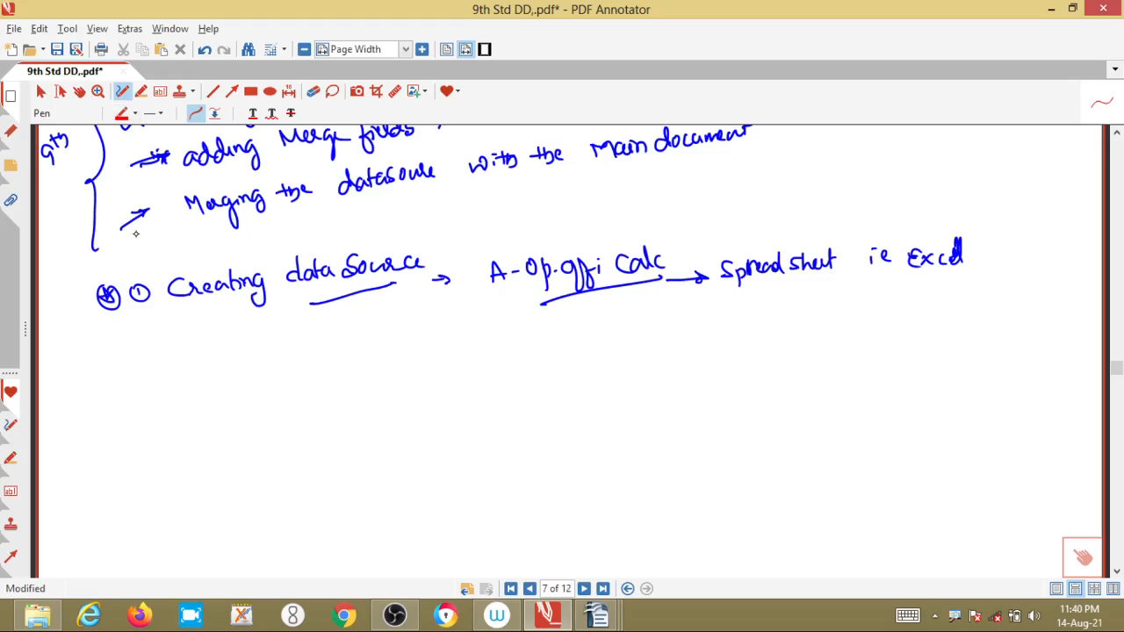
left_click_drag(106, 384, 109, 363)
left_click_drag(156, 360, 164, 384)
mouse_move(172, 384)
left_mouse_down()
mouse_move(369, 360)
mouse_move(364, 350)
mouse_move(406, 341)
mouse_move(465, 343)
left_mouse_up()
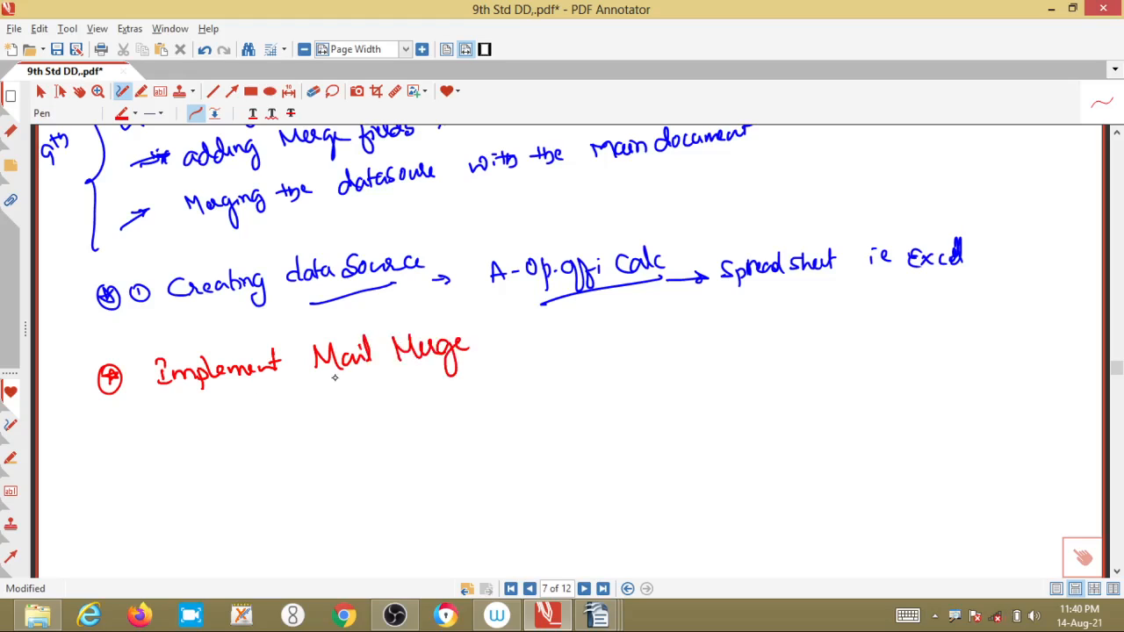
left_click_drag(250, 389, 370, 372)
mouse_move(490, 358)
left_mouse_down()
mouse_move(593, 350)
mouse_move(610, 325)
left_mouse_up()
left_click_drag(539, 372, 611, 360)
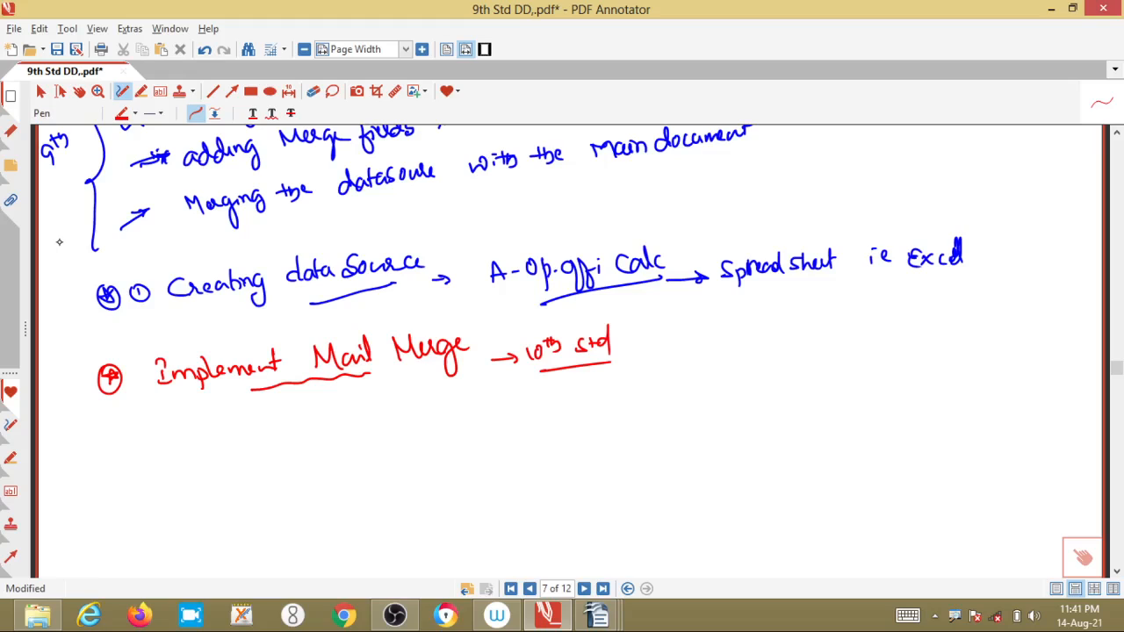
- Switch the pen to blue and handwrite "Creating the data Source" under the red heading, underlined, with the note "keep changing"
left_click(135, 113)
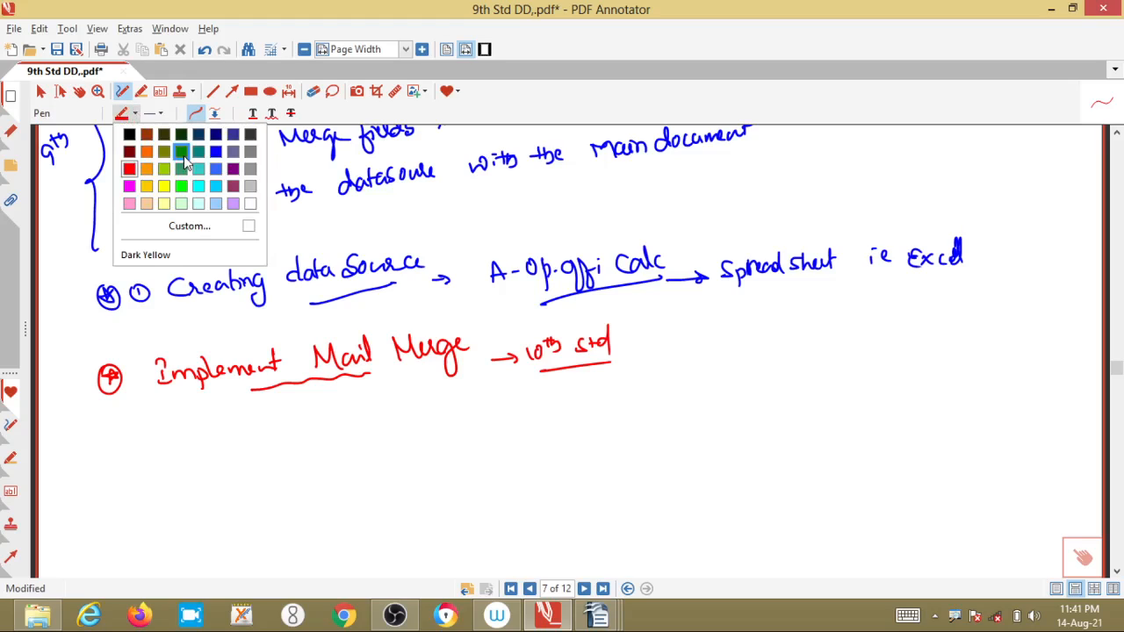
left_click(183, 156)
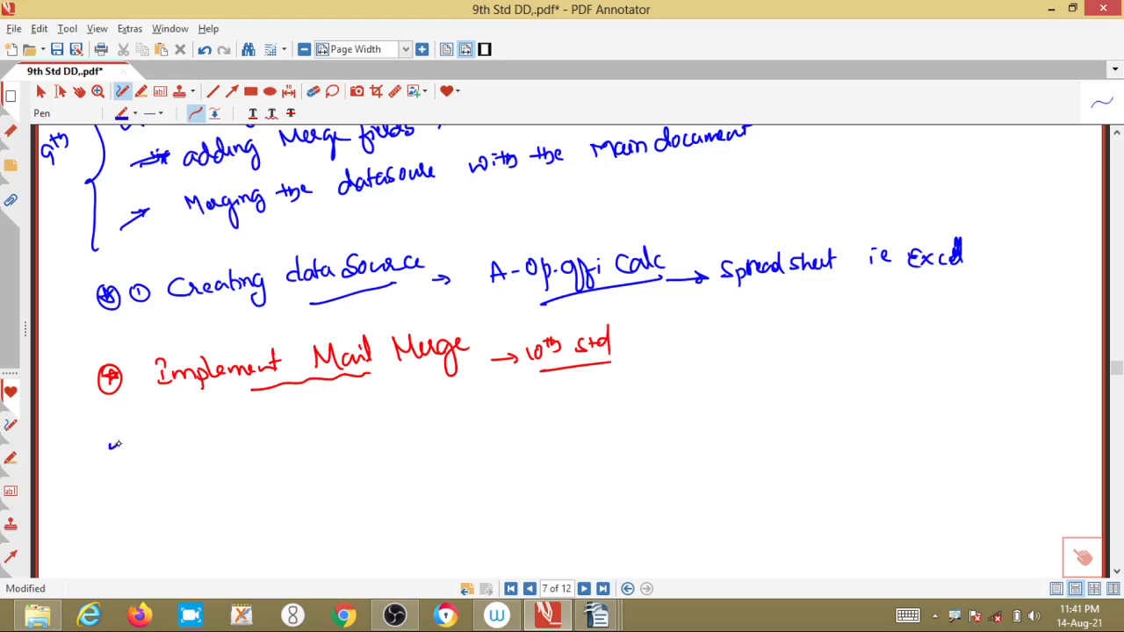
left_click_drag(115, 444, 129, 442)
mouse_move(179, 429)
left_mouse_down()
mouse_move(183, 445)
mouse_move(220, 425)
mouse_move(234, 457)
mouse_move(270, 420)
mouse_move(480, 405)
left_mouse_up()
mouse_move(374, 450)
left_mouse_down()
mouse_move(448, 425)
mouse_move(457, 448)
mouse_move(538, 432)
mouse_move(601, 438)
mouse_move(585, 432)
left_mouse_up()
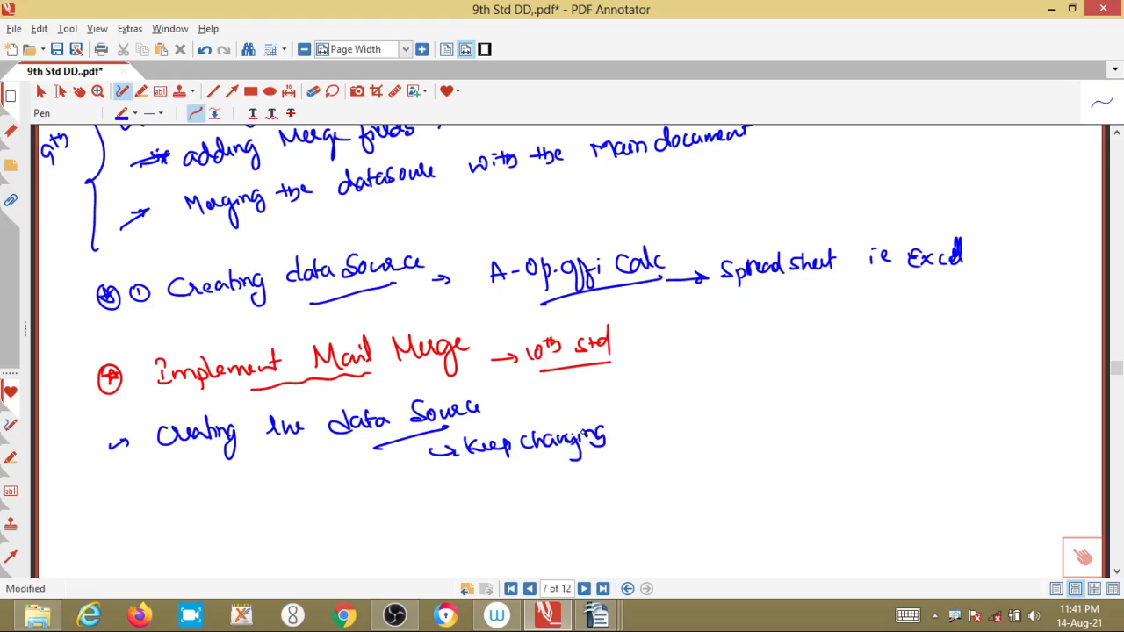
left_click(582, 431)
- Draw an arrow from the new data source line to "A-Op.off.cal → Spreadsheet | Excels" and add an underlined ".ods" below it
mouse_move(492, 419)
left_mouse_down()
mouse_move(658, 384)
mouse_move(673, 406)
mouse_move(751, 360)
mouse_move(817, 378)
mouse_move(887, 353)
mouse_move(907, 358)
mouse_move(919, 343)
mouse_move(937, 363)
mouse_move(963, 341)
mouse_move(1024, 348)
left_mouse_up()
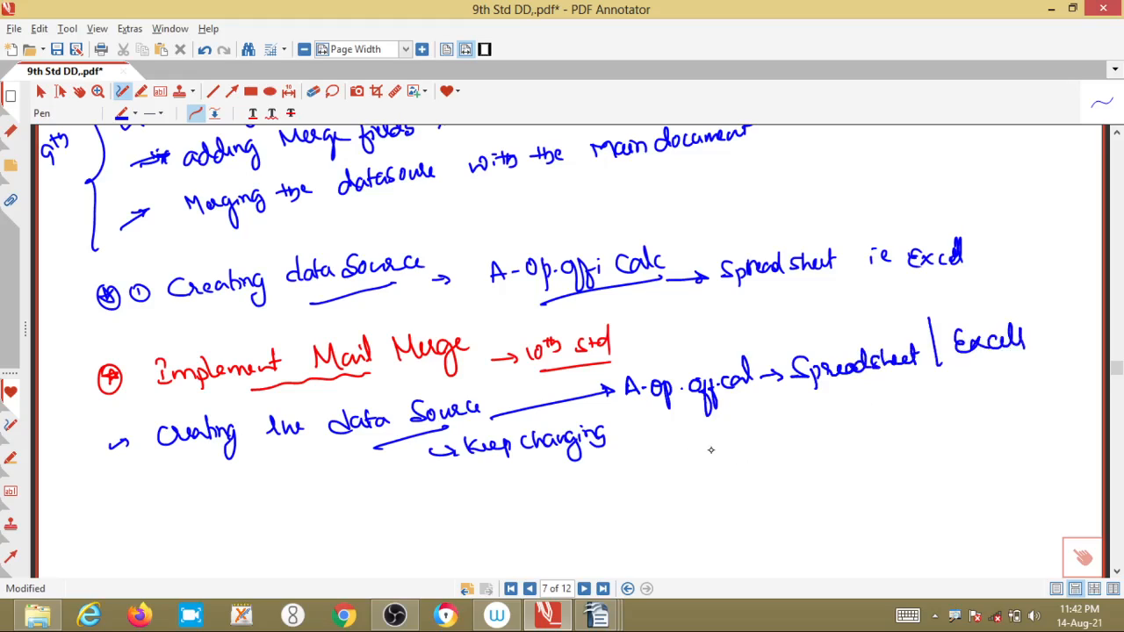
left_click_drag(691, 429, 708, 452)
mouse_move(707, 444)
left_mouse_down()
mouse_move(708, 457)
mouse_move(764, 441)
mouse_move(770, 456)
left_mouse_up()
left_click(741, 448)
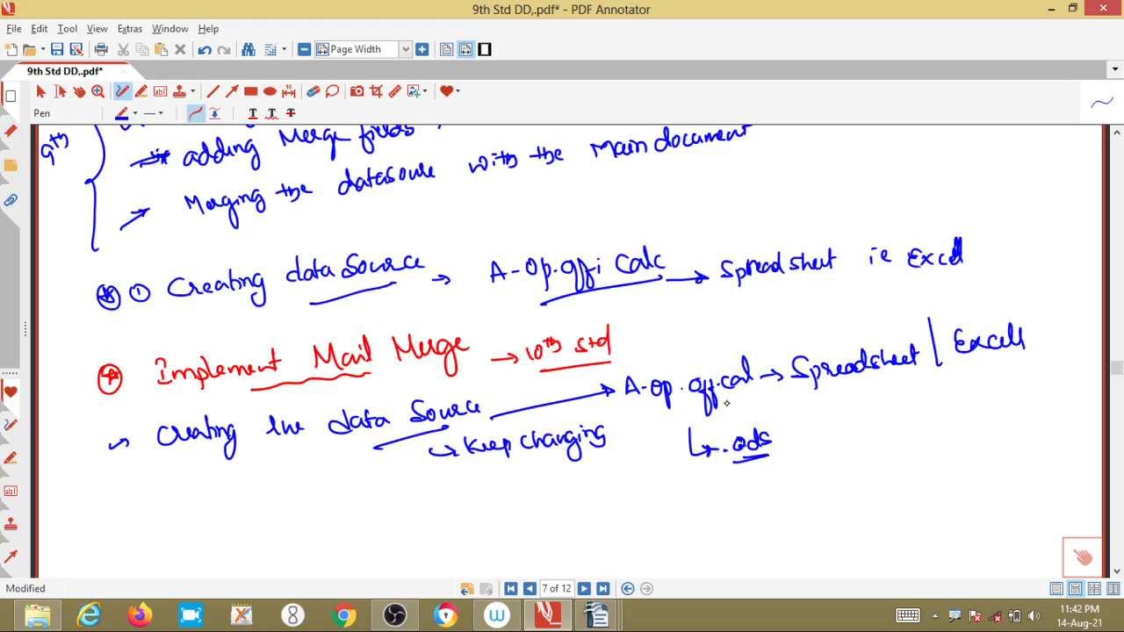
- View the address table in My addresses.ods in OpenOffice Calc and return to the notes in PDF Annotator
left_click(602, 622)
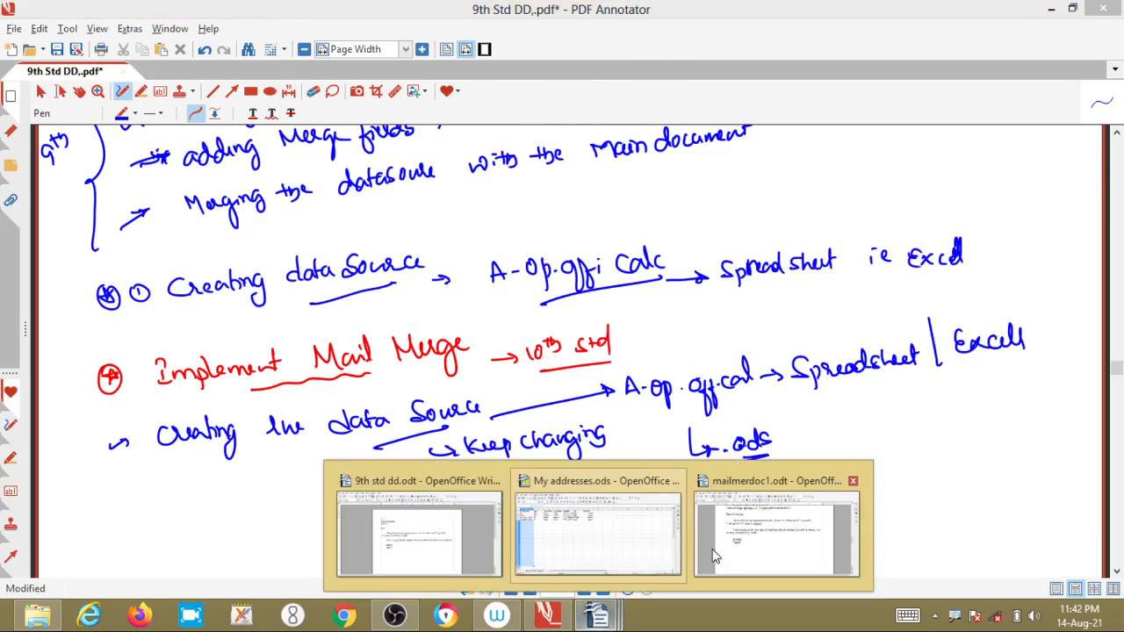
mouse_move(727, 546)
left_click(626, 547)
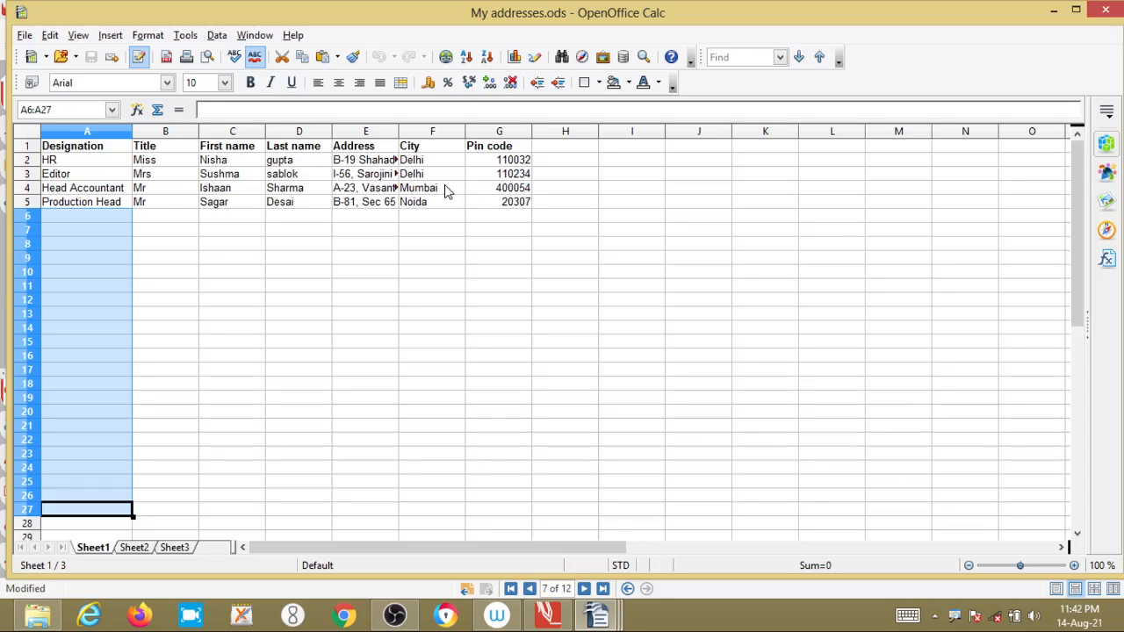
left_click(404, 619)
left_click(404, 619)
left_click(548, 615)
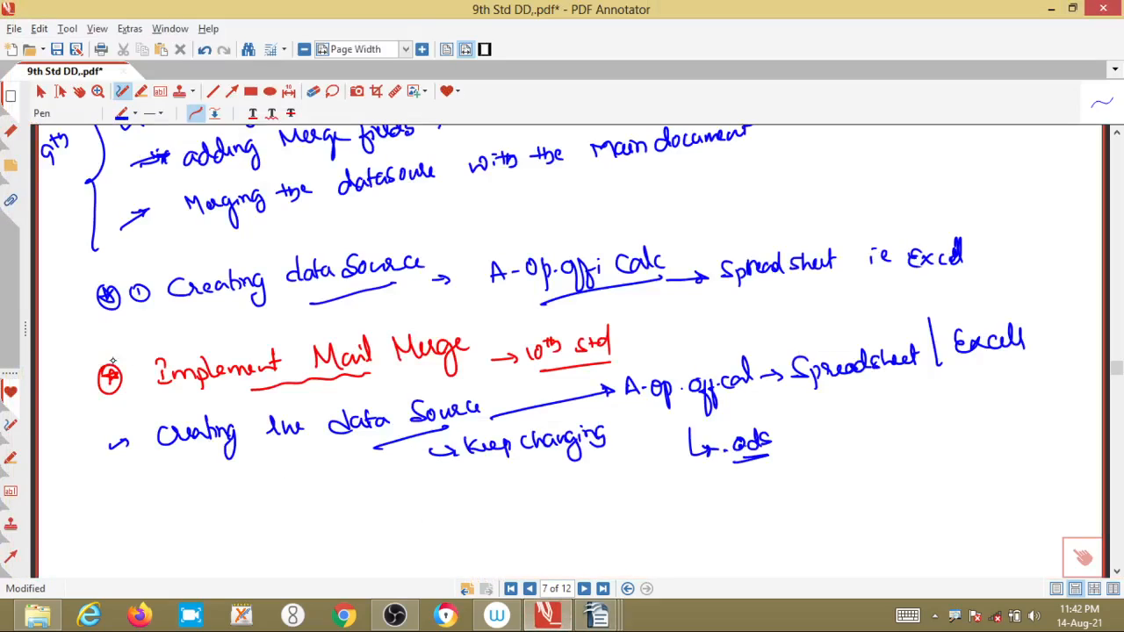
- Number the "Creating the data Source" line as i) and handwrite "ii) Linking the data Source" below it
left_click_drag(141, 440, 147, 458)
left_click(139, 432)
mouse_move(113, 520)
left_mouse_down()
mouse_move(135, 531)
mouse_move(227, 507)
mouse_move(230, 531)
mouse_move(281, 507)
mouse_move(442, 503)
left_mouse_up()
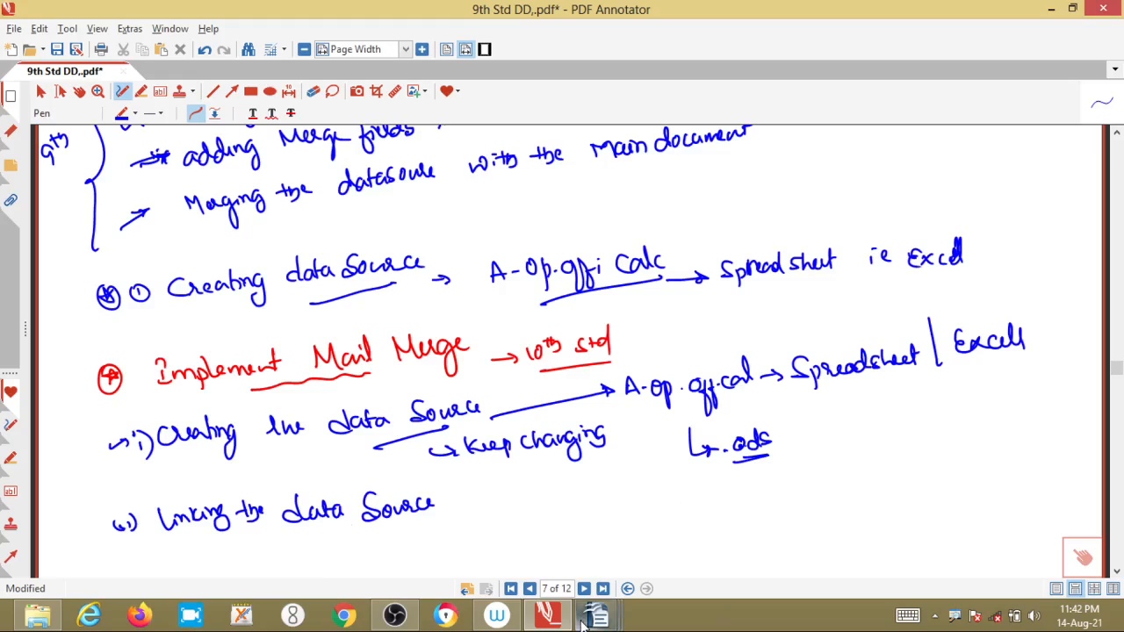
- Switch to the invitation letter 9th std dd.odt in OpenOffice Writer
mouse_move(597, 620)
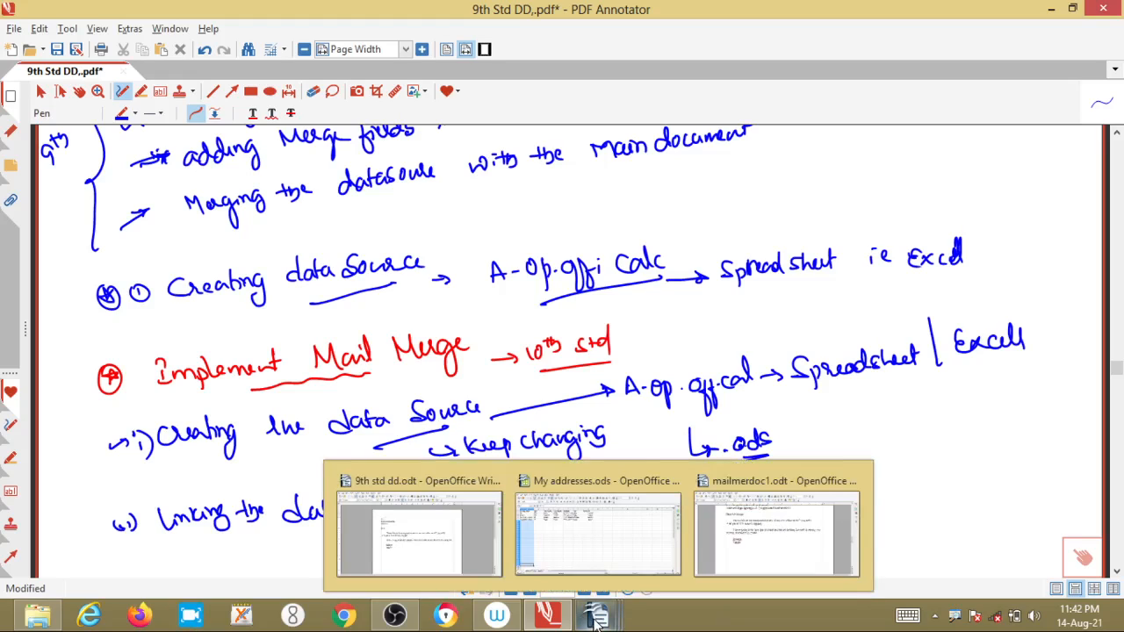
mouse_move(536, 522)
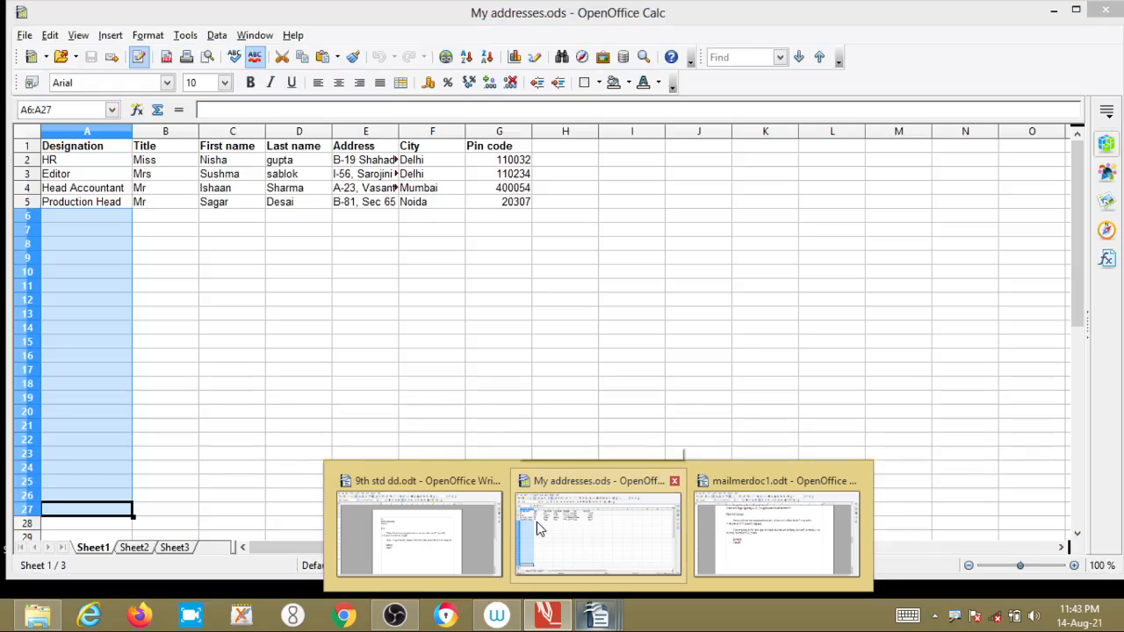
mouse_move(442, 538)
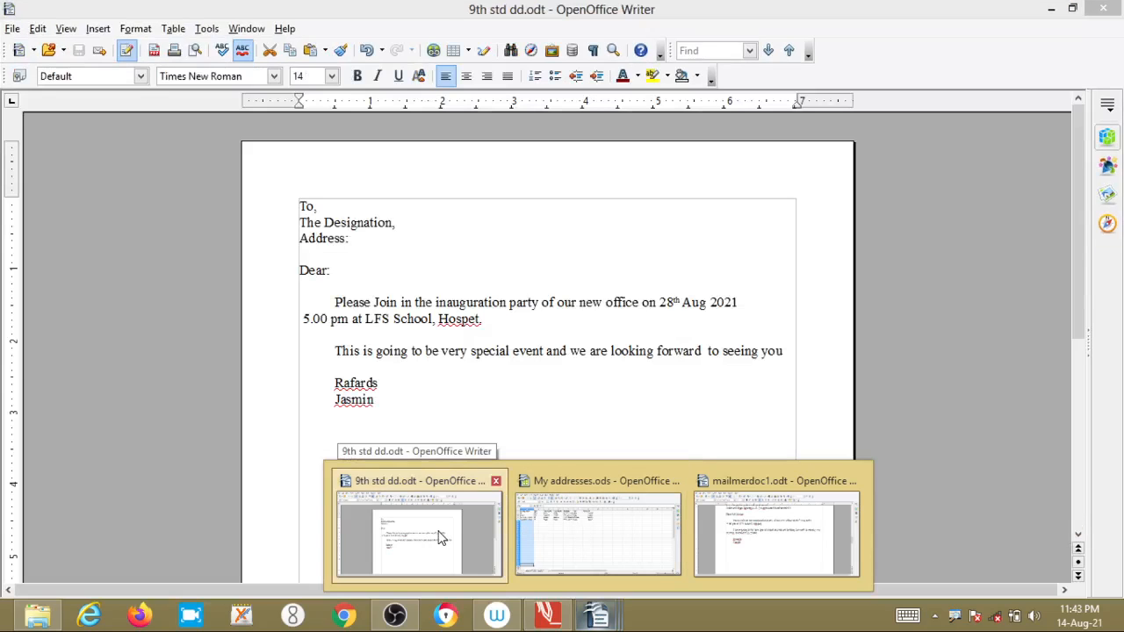
left_click(442, 538)
left_click(454, 530)
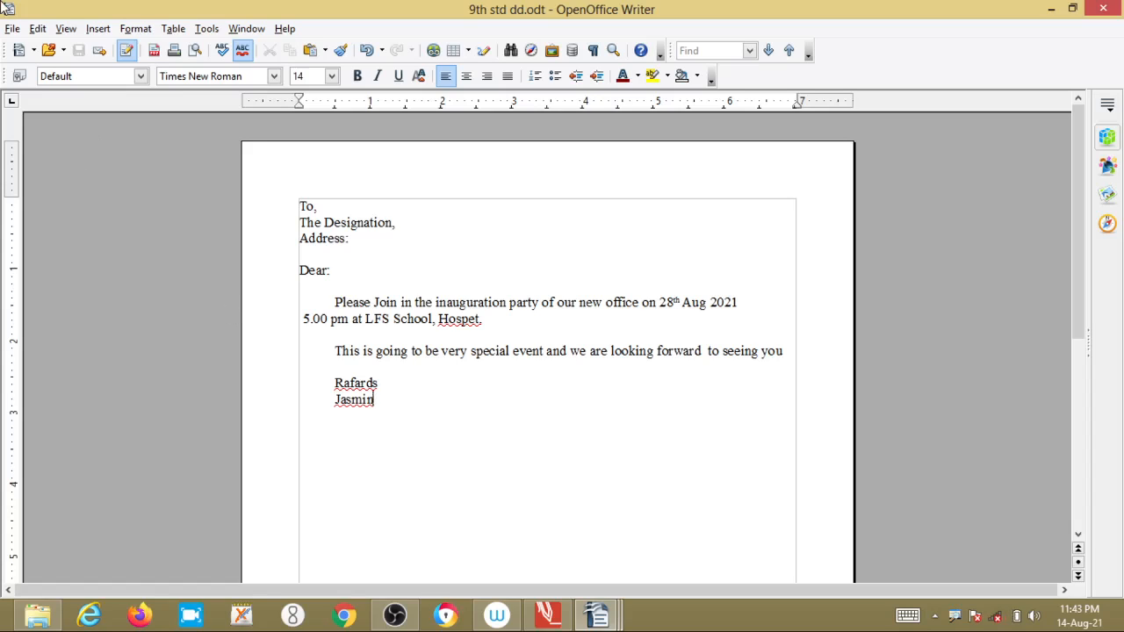
- Start the Address Data Source wizard and choose Other external data source as the address book type
left_click(12, 28)
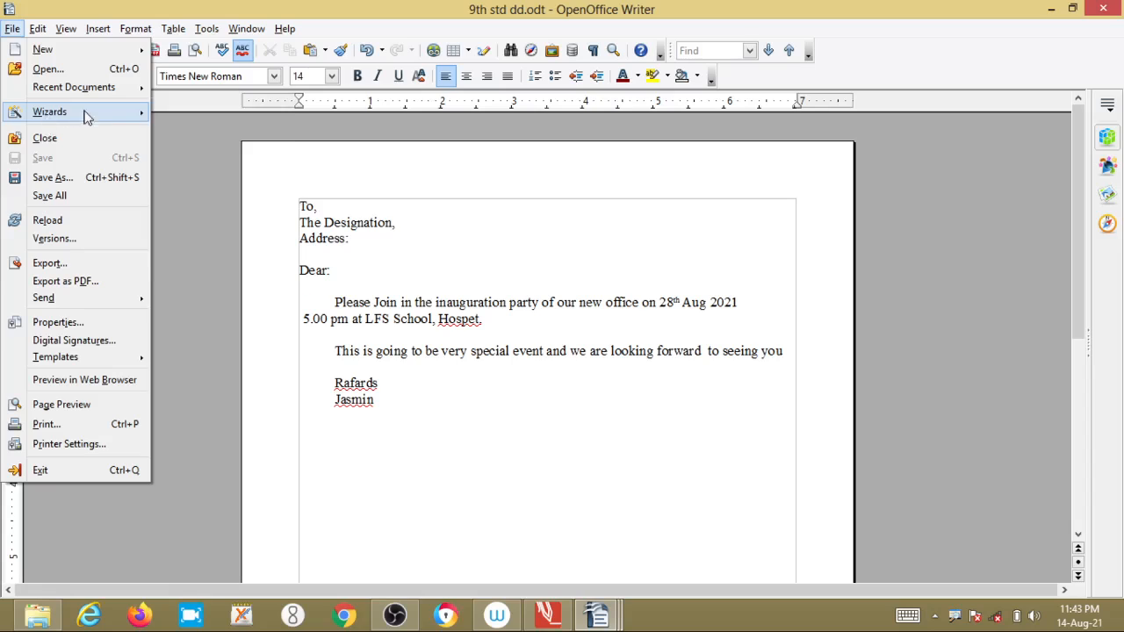
mouse_move(87, 117)
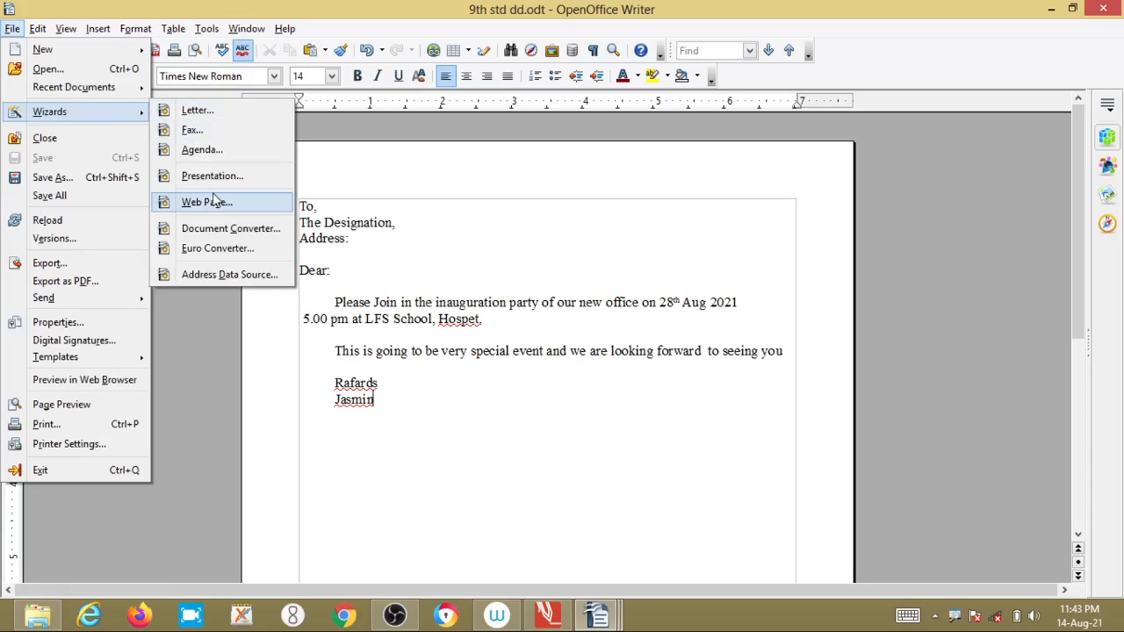
left_click(231, 276)
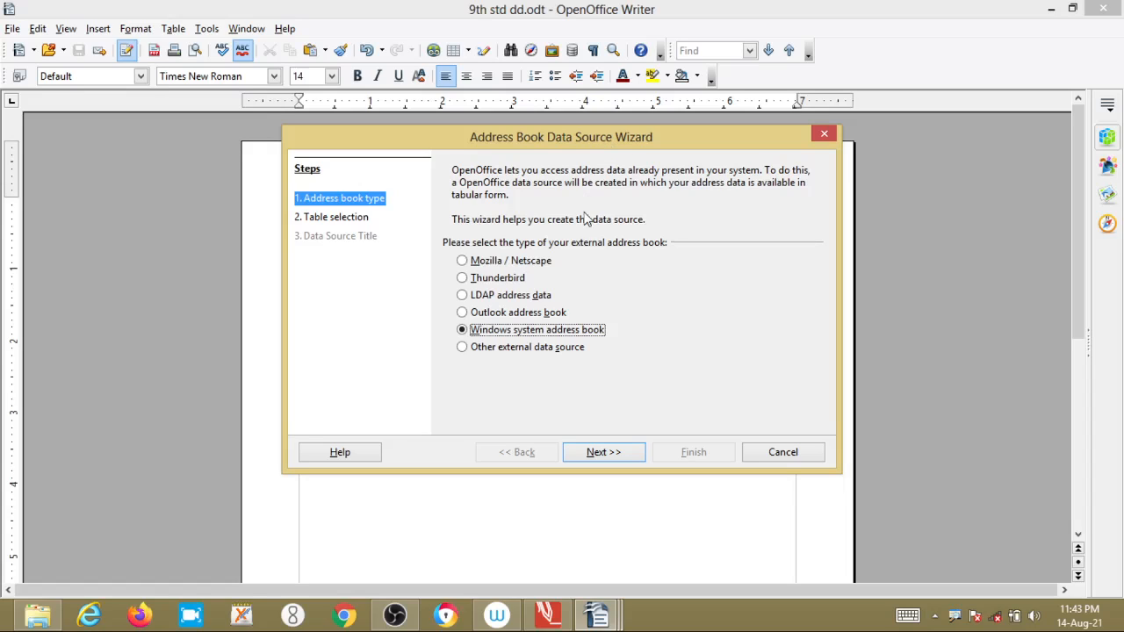
left_click(535, 348)
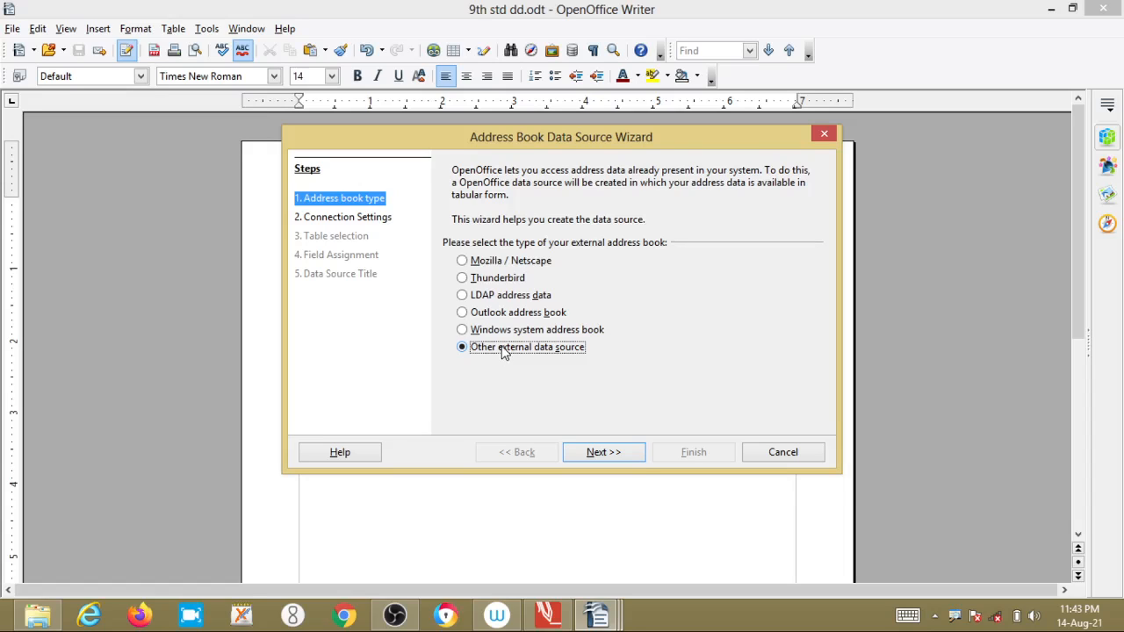
left_click(623, 455)
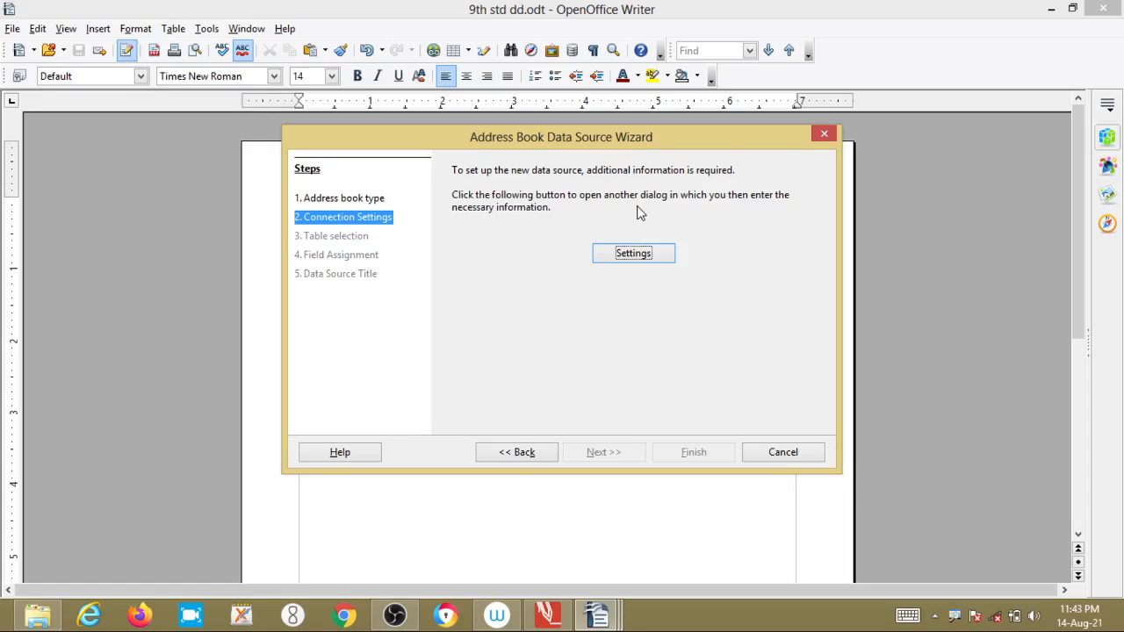
- Set the database type to Spreadsheet in the wizard's connection settings and continue to the file path page
left_click(635, 257)
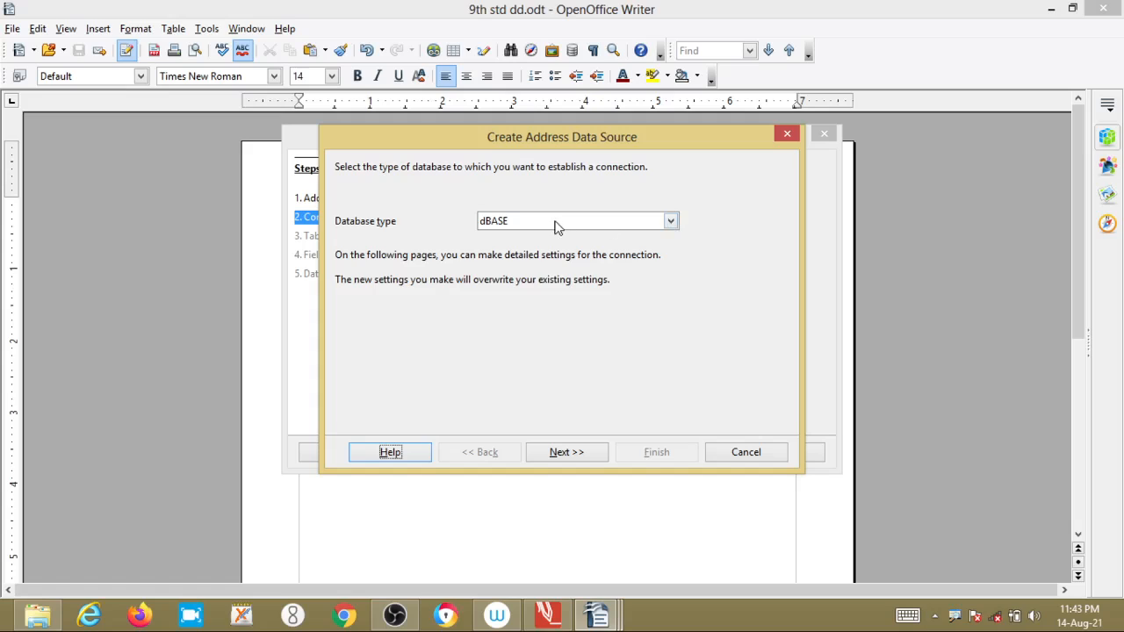
left_click(670, 224)
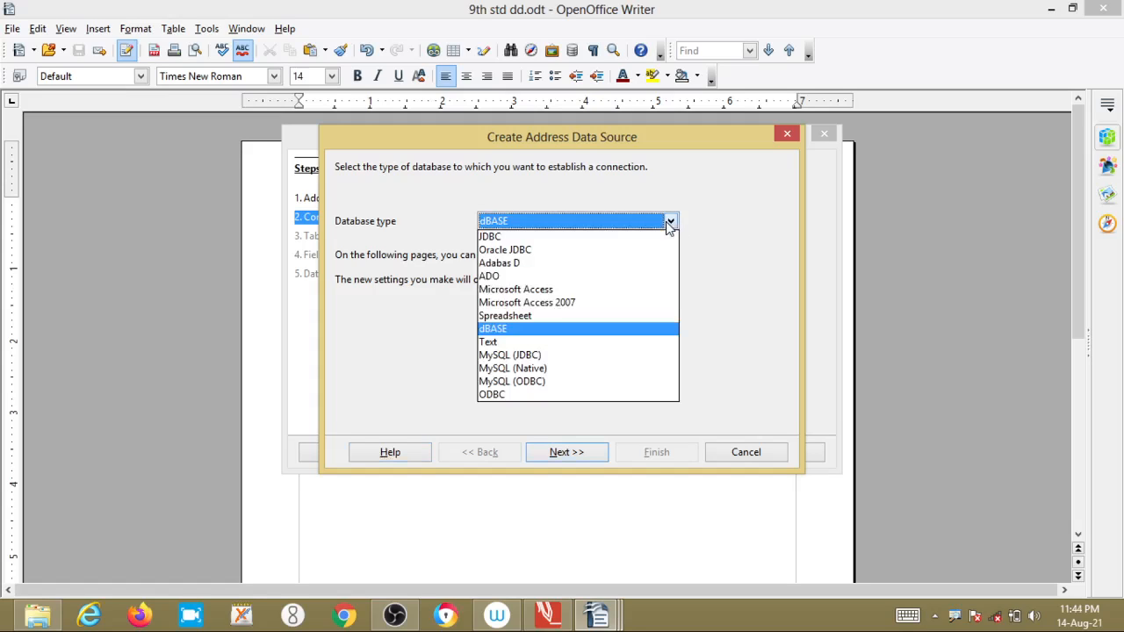
left_click(508, 315)
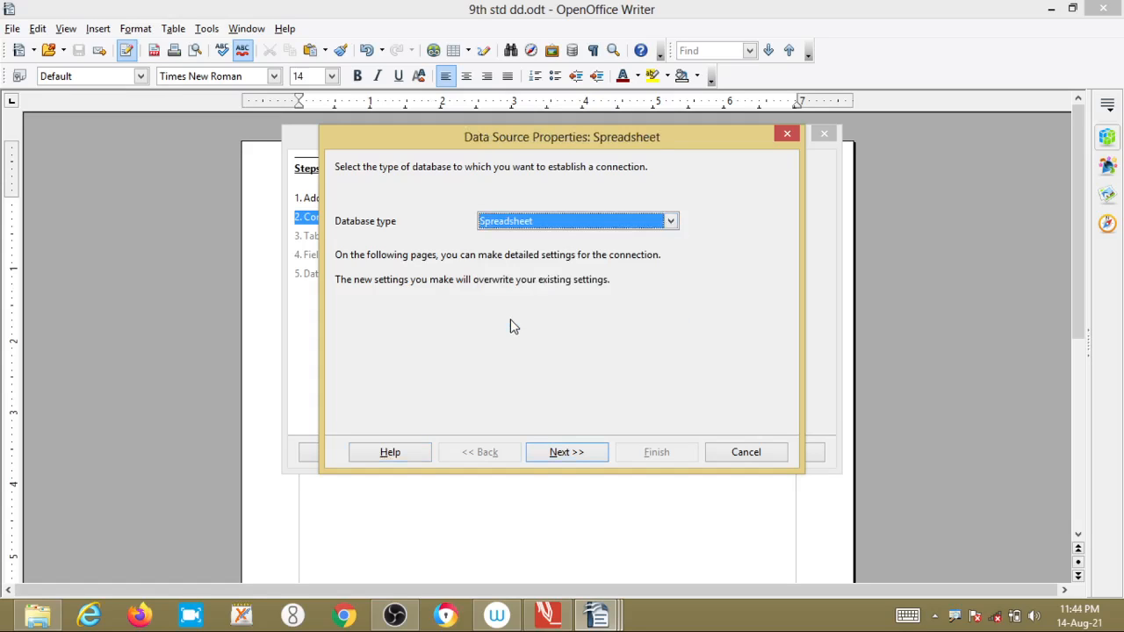
left_click(545, 452)
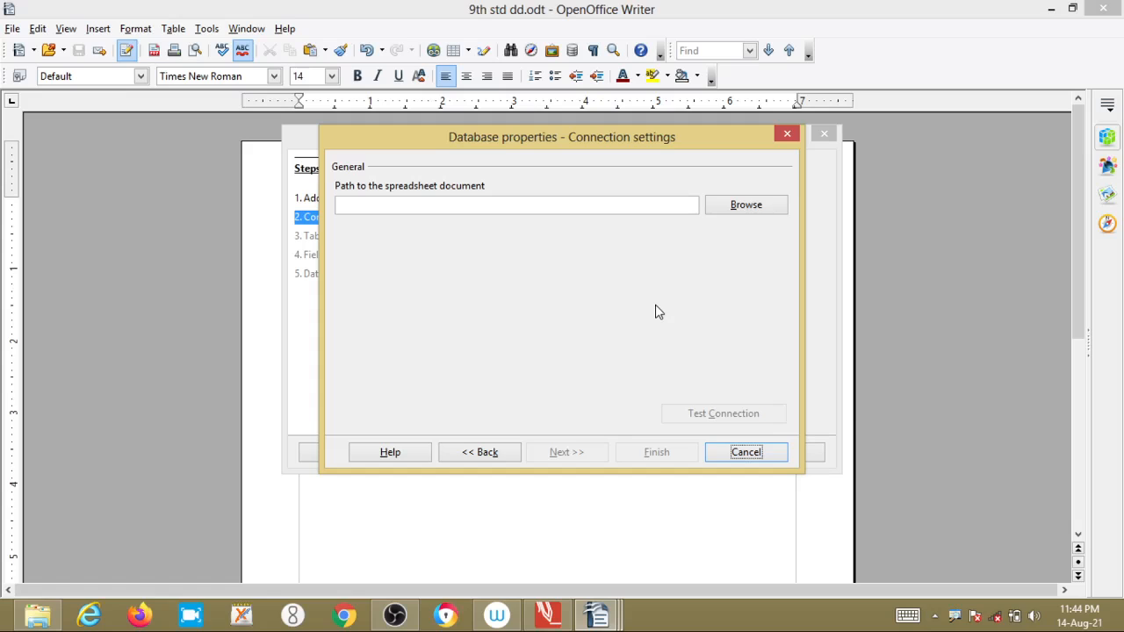
- Choose My addresses.ods from the Desktop as the spreadsheet document and finish the connection settings
left_click(742, 208)
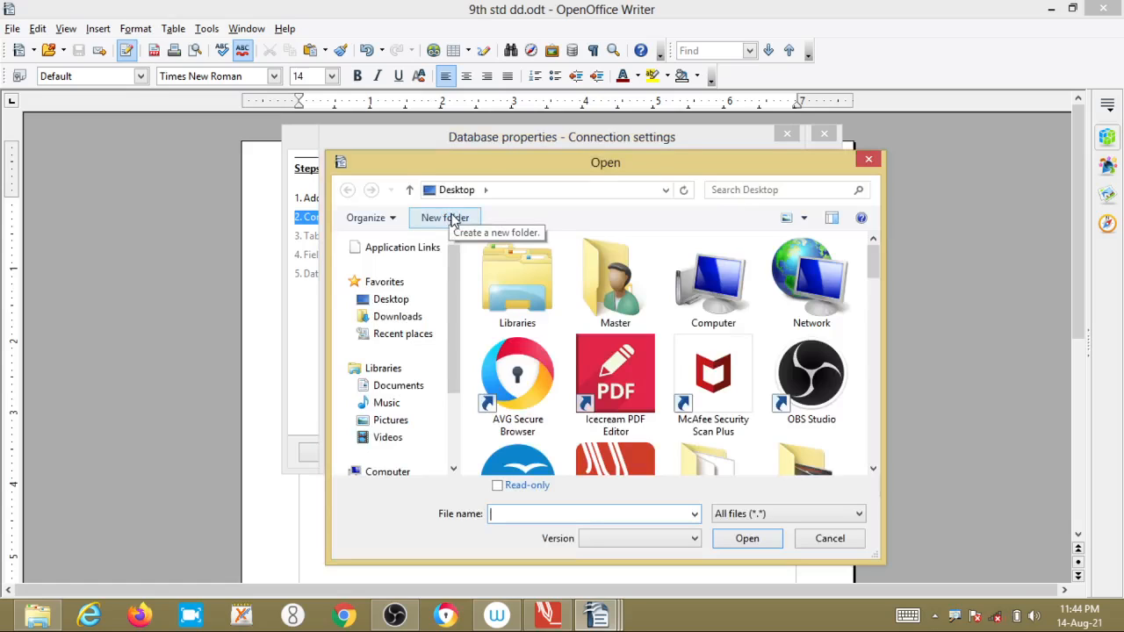
left_click(621, 365)
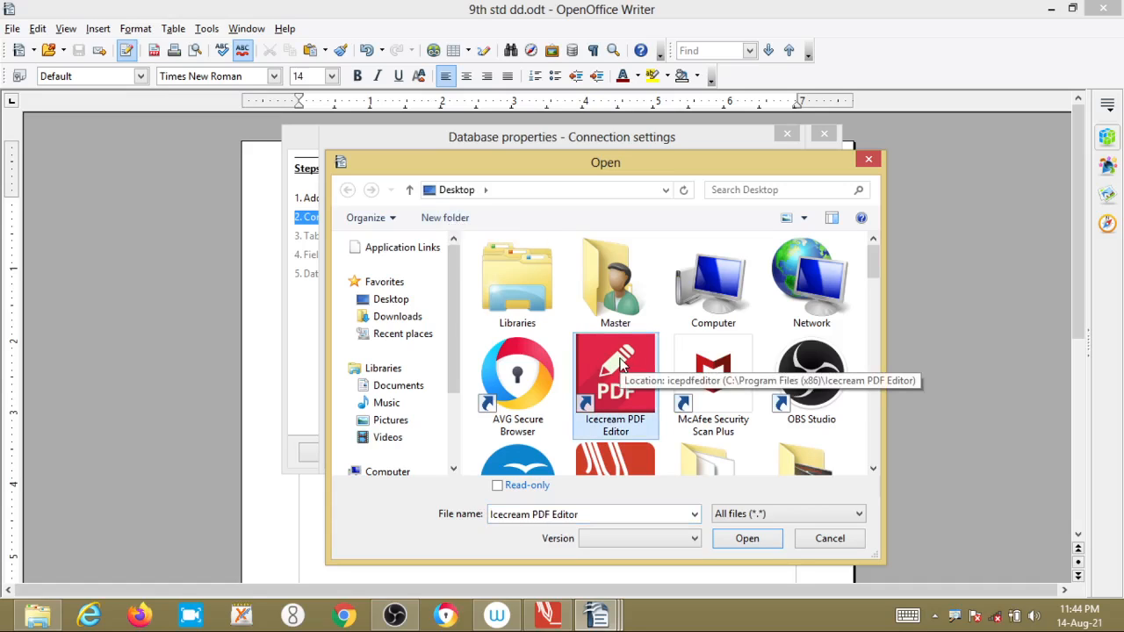
key("Right")
key("m")
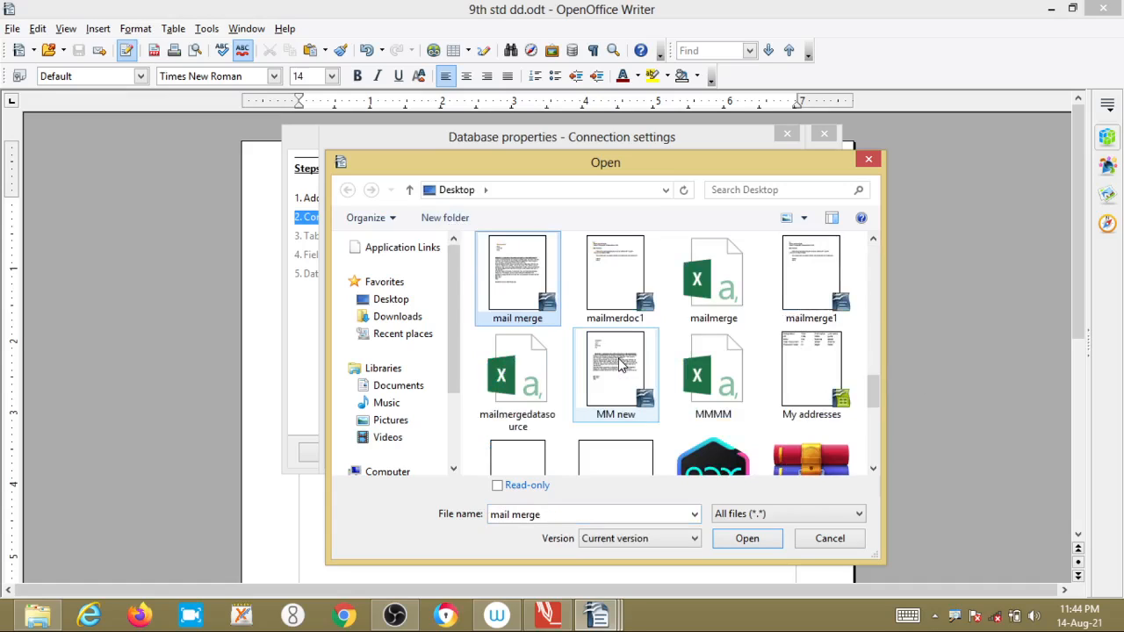
double_click(806, 383)
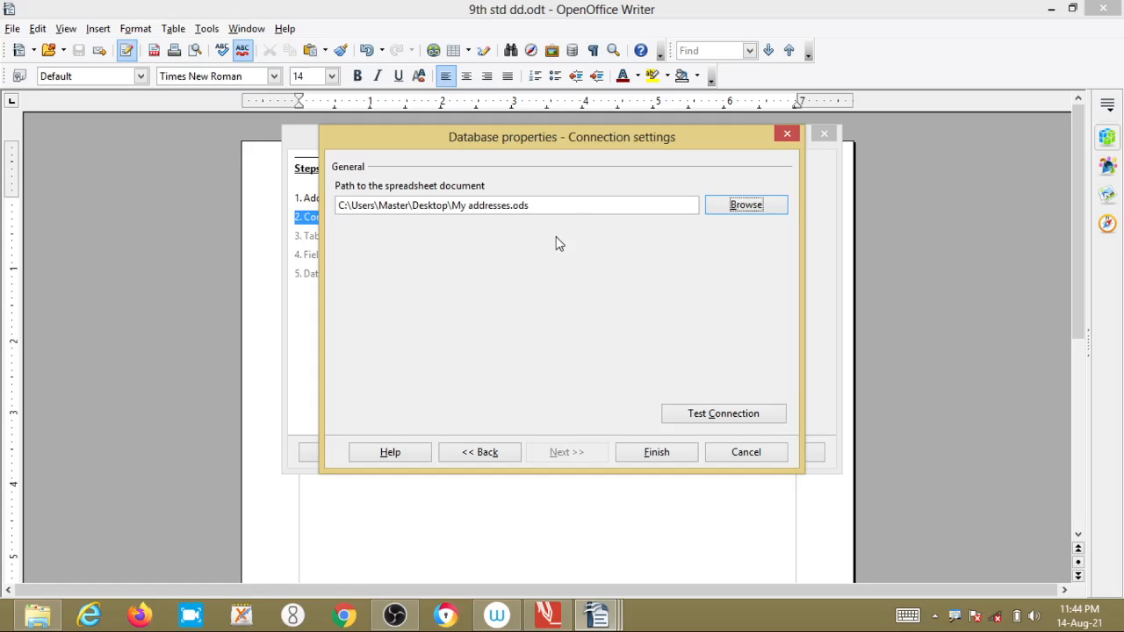
left_click(650, 454)
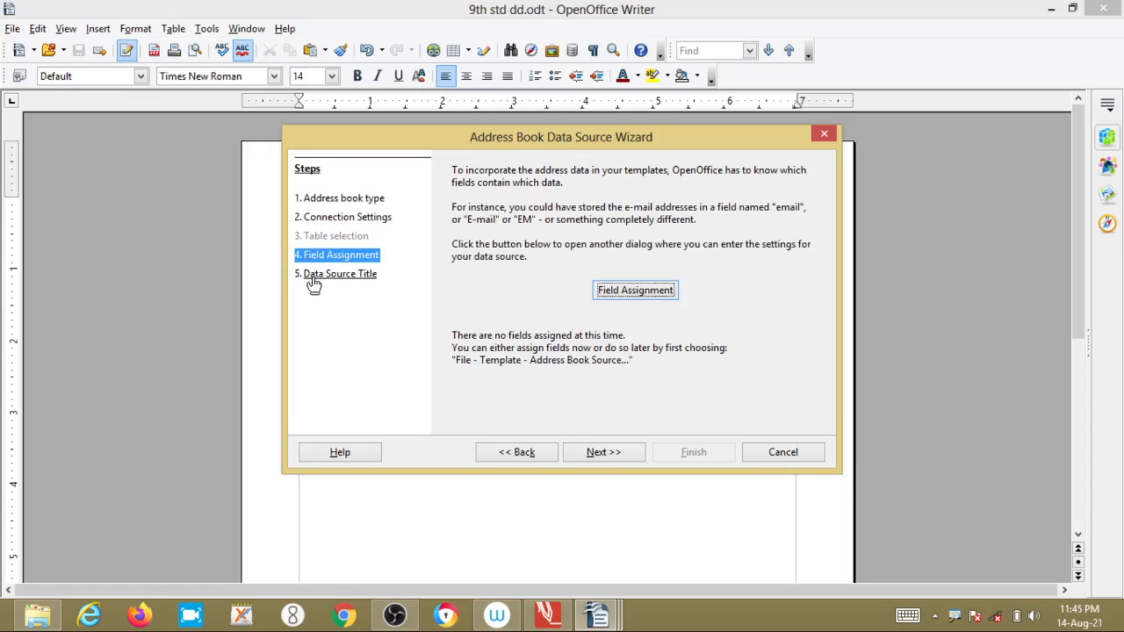
- Skip the field assignment, name the address book Address book2 and finish the data source wizard
left_click(592, 455)
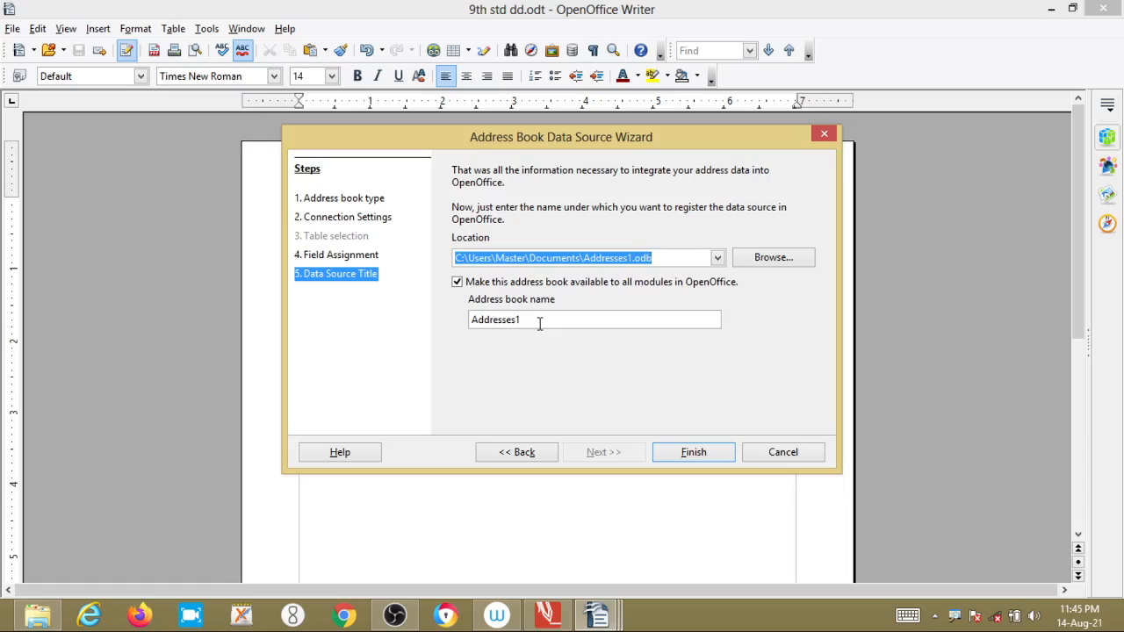
left_click(523, 322)
left_click_drag(524, 321, 444, 331)
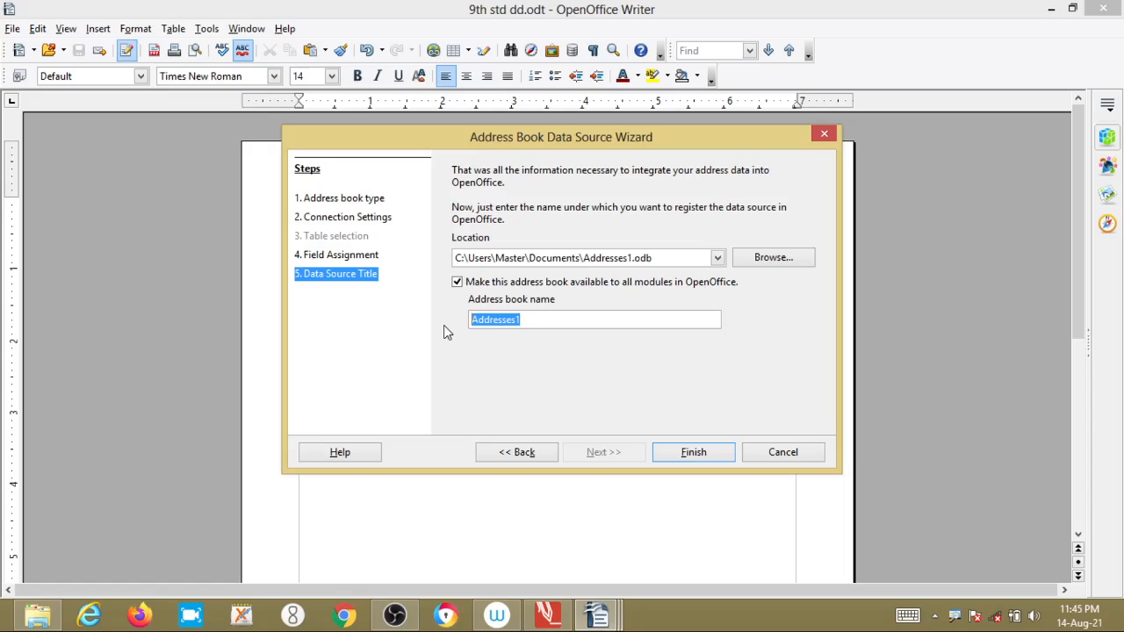
type("Address book")
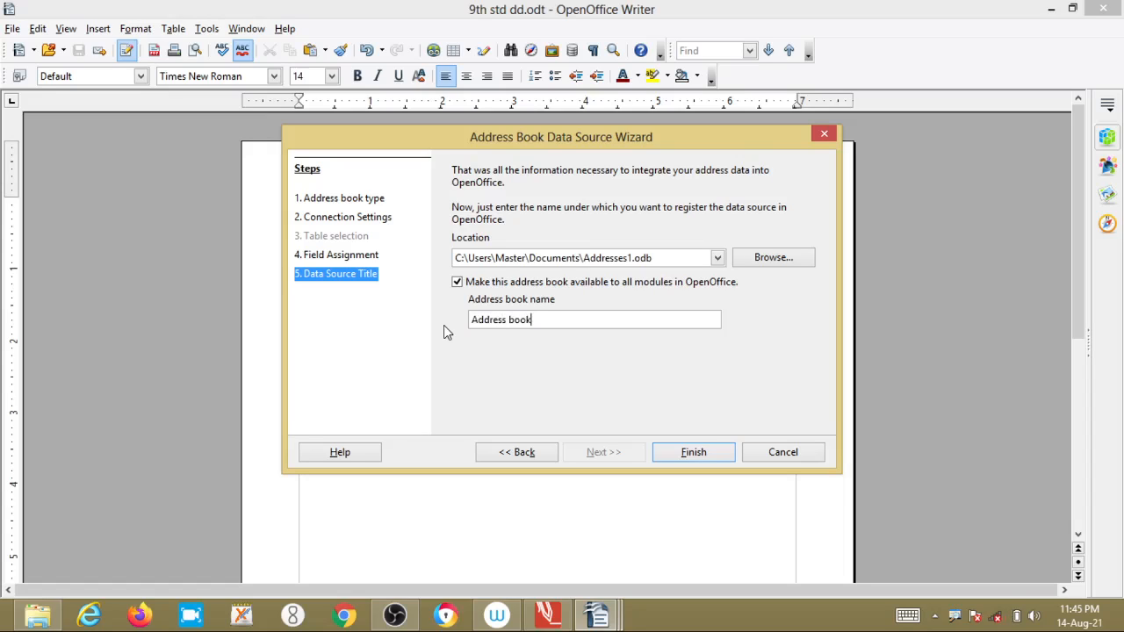
type("2")
left_click(714, 452)
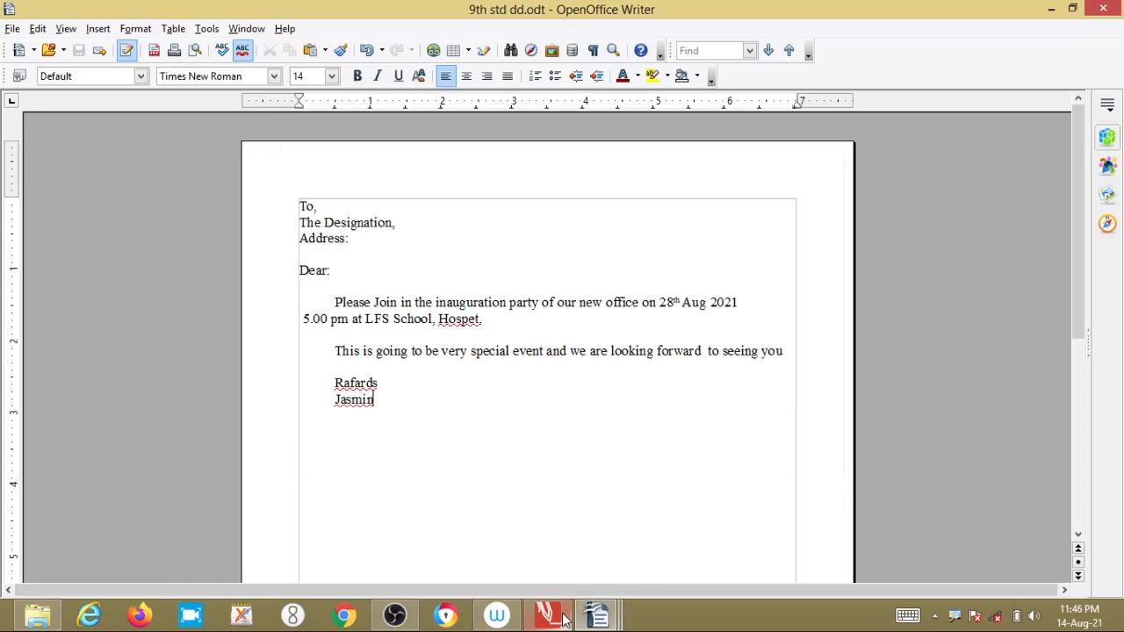
- Switch to the notes in PDF Annotator and handwrite item iii) Preparing Mailing Label for Printing below Linking the data source
mouse_move(566, 620)
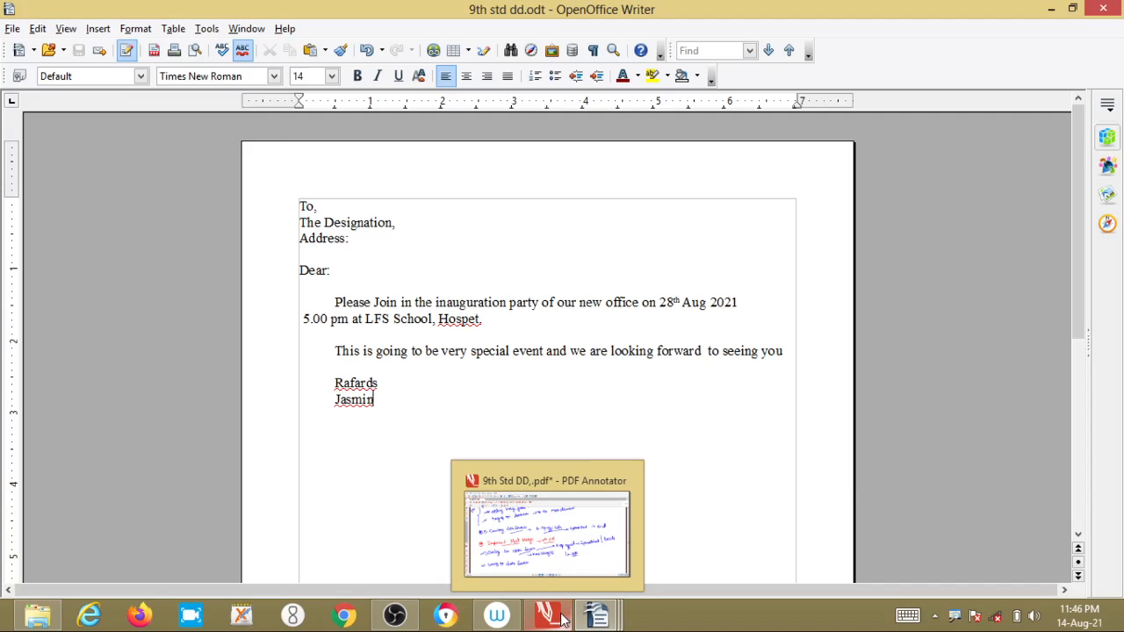
left_click(566, 620)
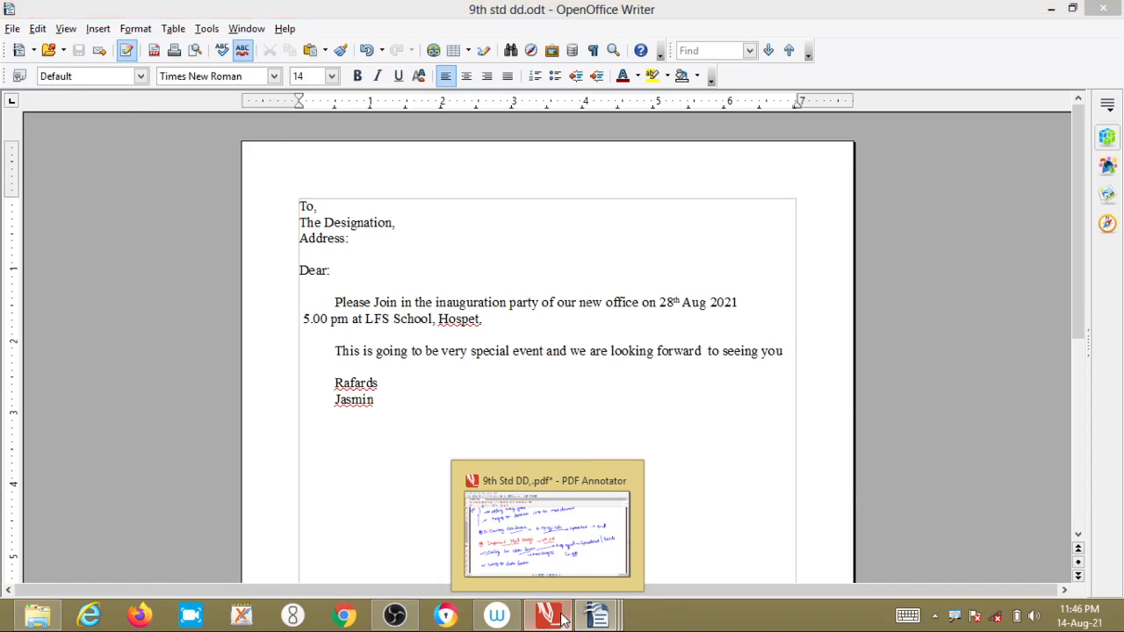
scroll(659, 381, "down", 2)
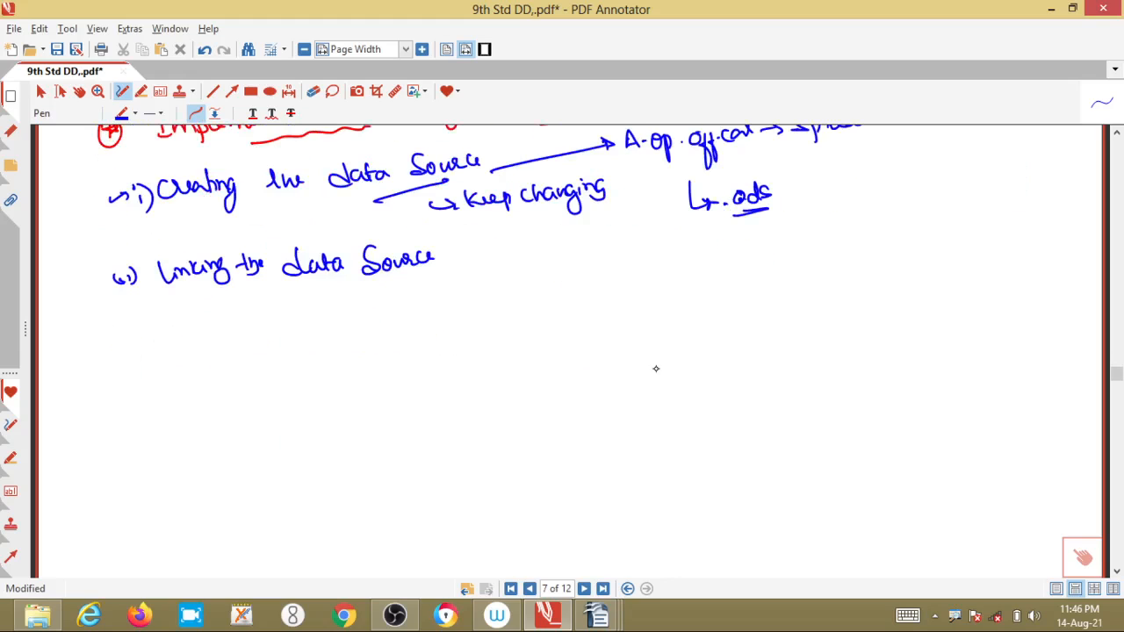
left_click_drag(121, 319, 125, 328)
left_click_drag(131, 318, 141, 330)
mouse_move(175, 312)
left_mouse_down()
mouse_move(173, 324)
mouse_move(345, 309)
mouse_move(357, 290)
mouse_move(376, 303)
mouse_move(388, 293)
mouse_move(393, 323)
left_mouse_up()
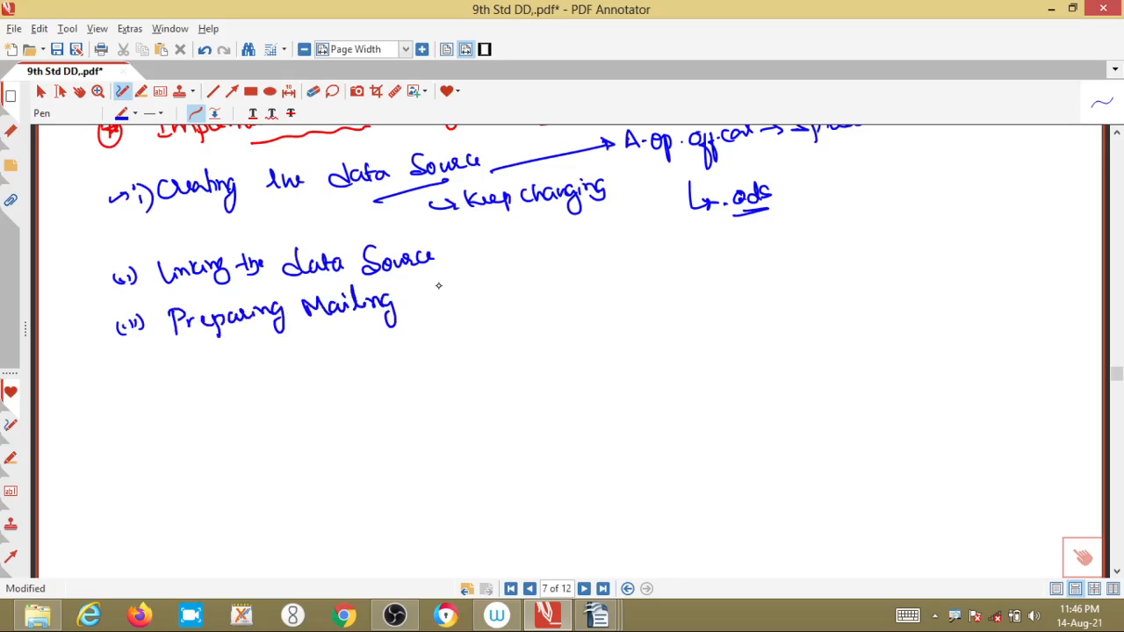
mouse_move(422, 288)
left_mouse_down()
mouse_move(444, 303)
mouse_move(458, 286)
mouse_move(547, 288)
mouse_move(548, 304)
mouse_move(643, 274)
mouse_move(633, 302)
left_mouse_up()
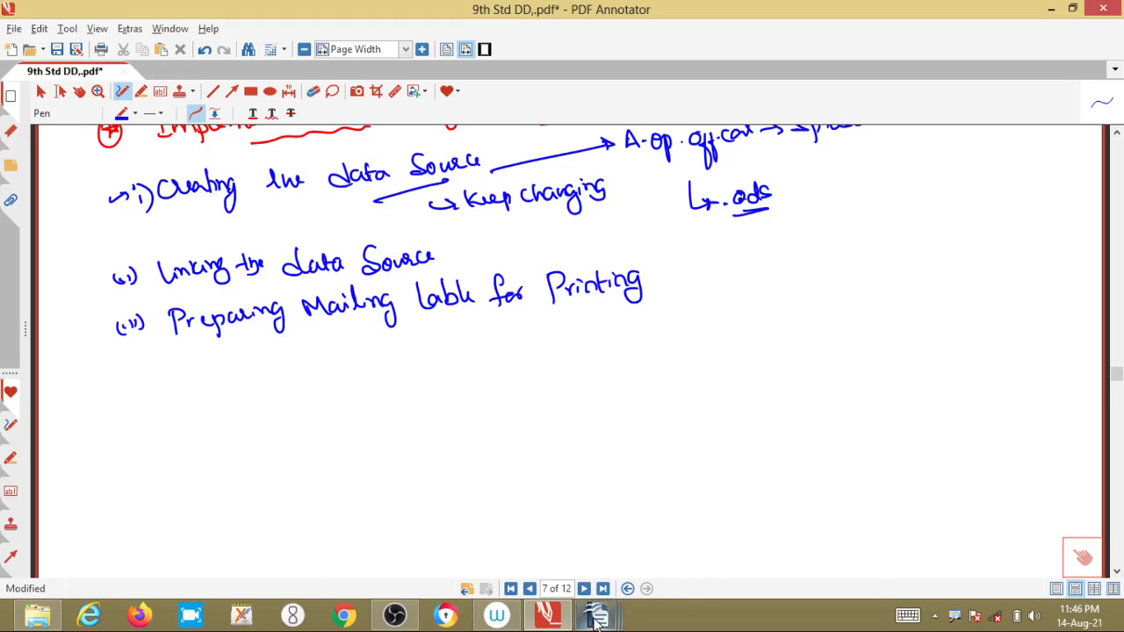
- Return to 9th std dd.odt in OpenOffice Writer and start a new Labels document with Synchronize contents enabled
mouse_move(596, 622)
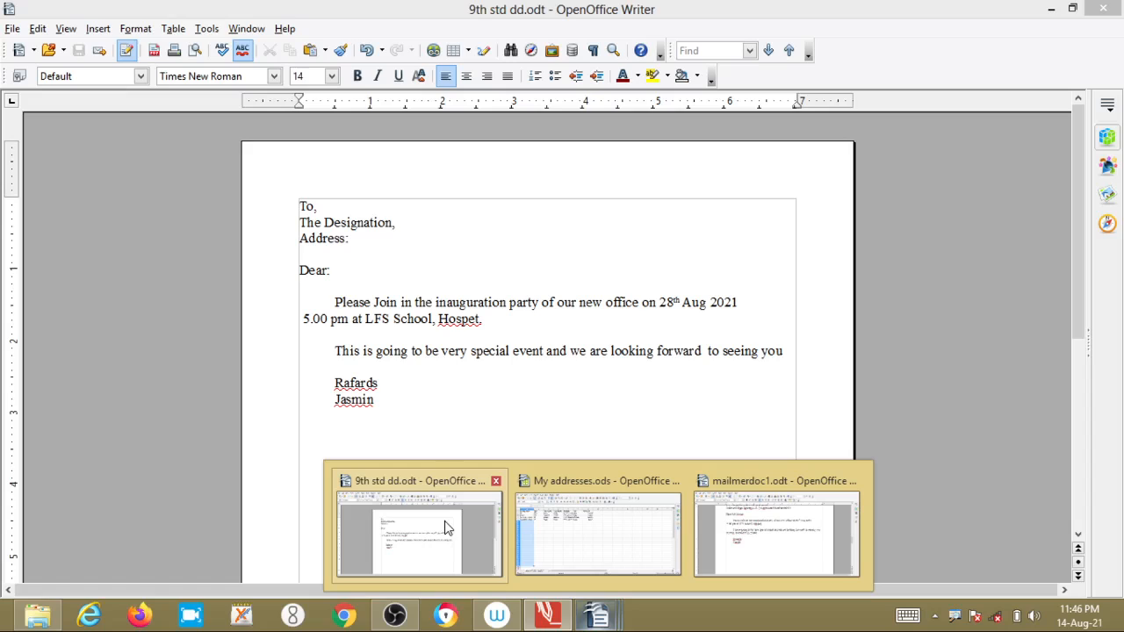
left_click(446, 528)
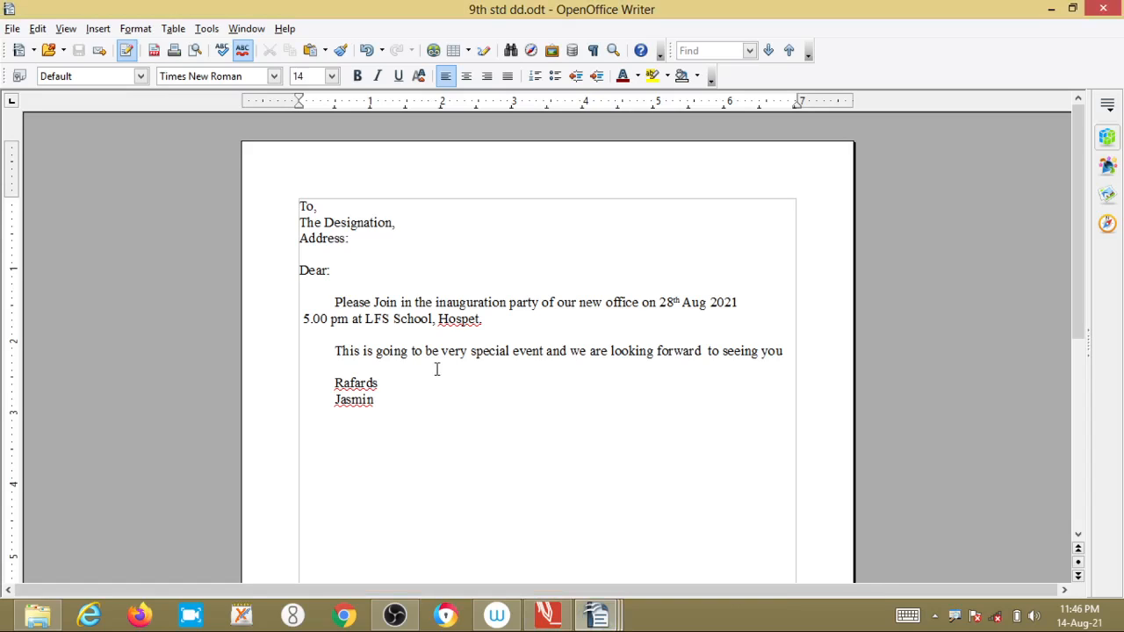
left_click(14, 28)
mouse_move(25, 46)
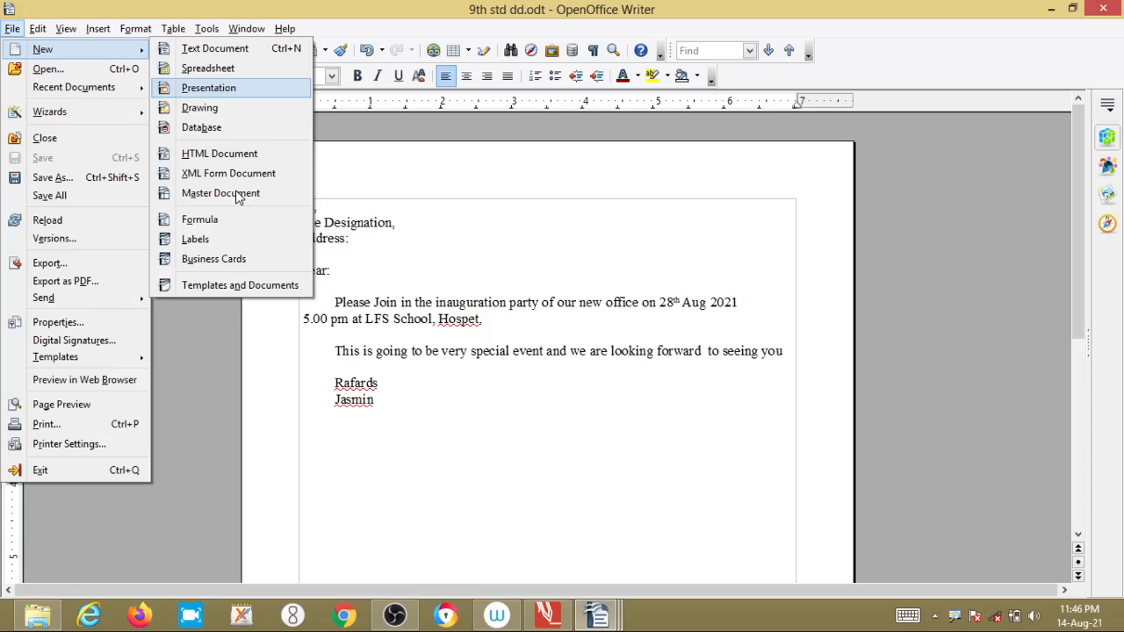
left_click(221, 240)
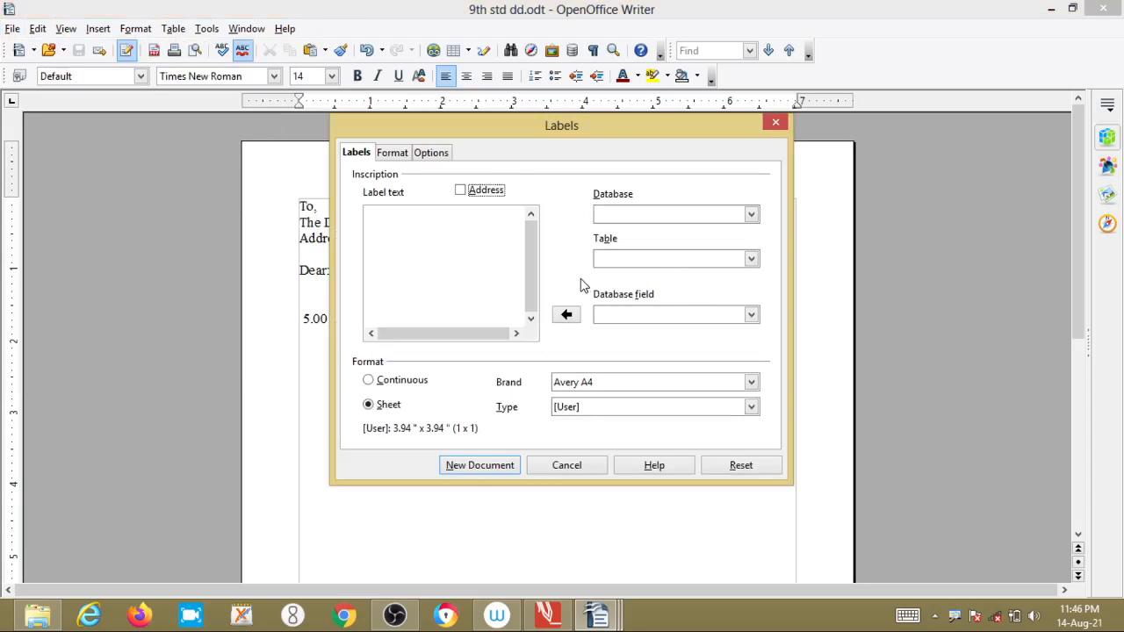
left_click(432, 153)
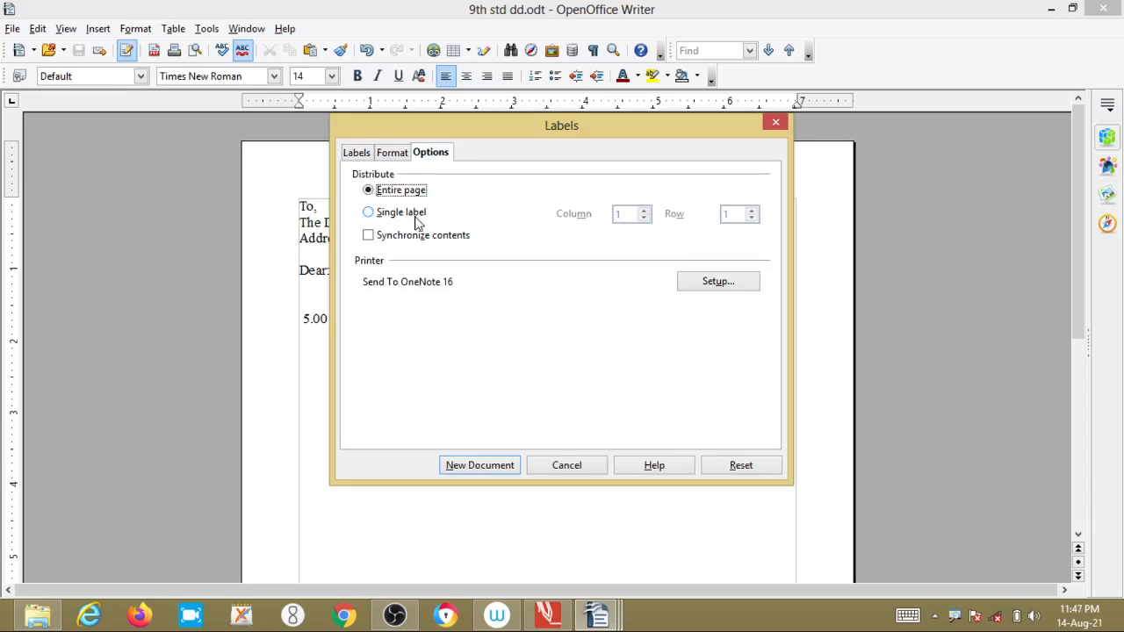
left_click(369, 237)
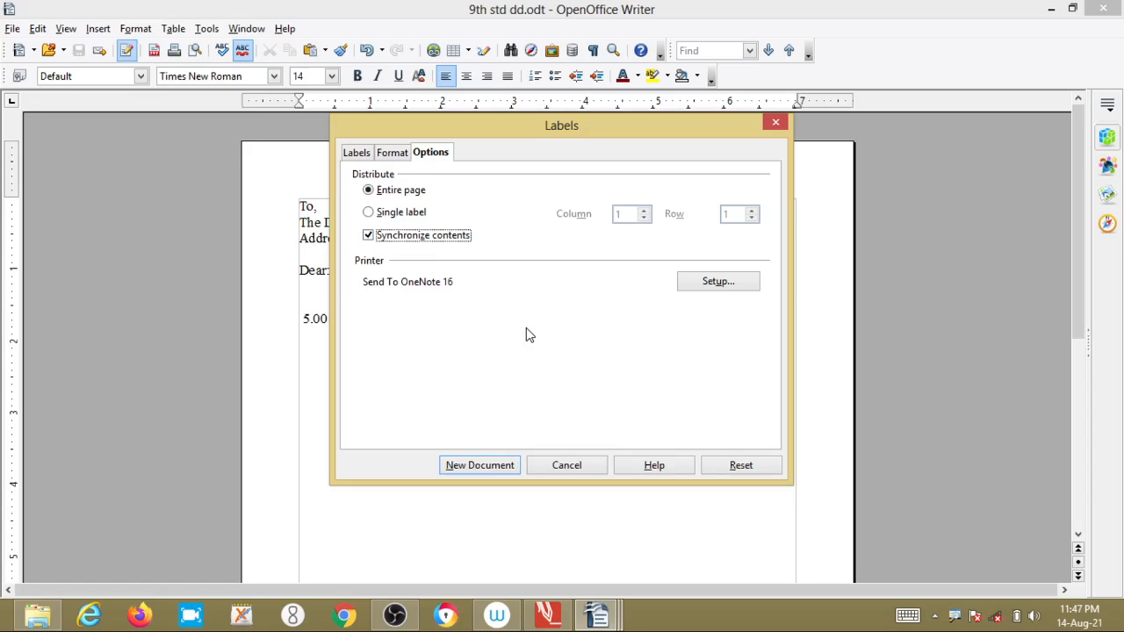
- Set the label database to Address book2 and its table to Sheet1
left_click(357, 154)
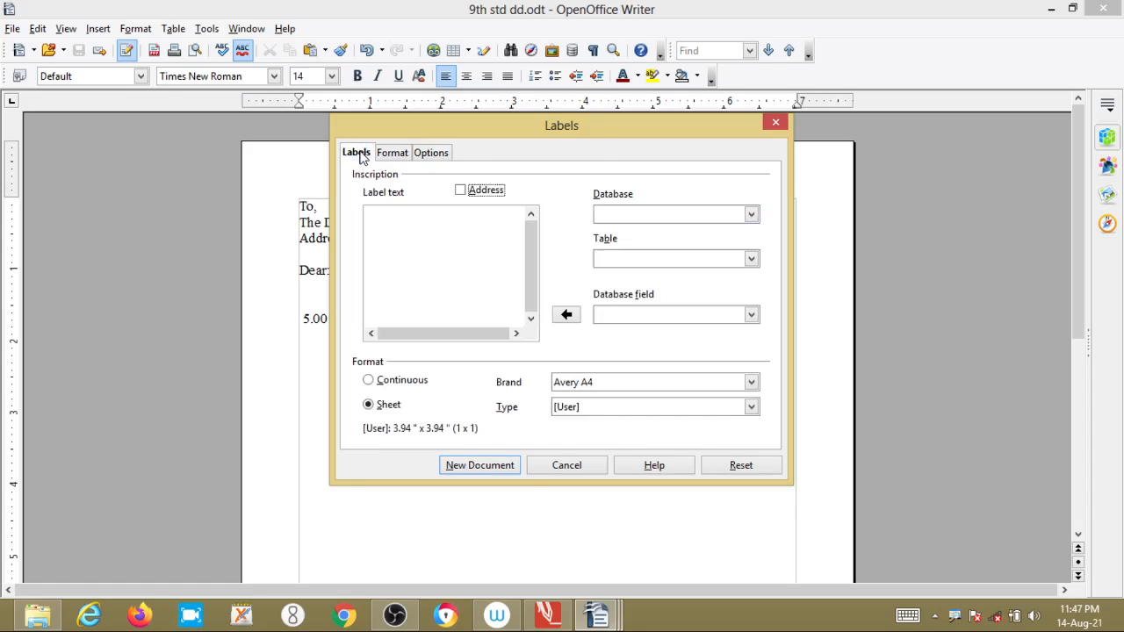
left_click(397, 618)
left_click(397, 618)
left_click(752, 216)
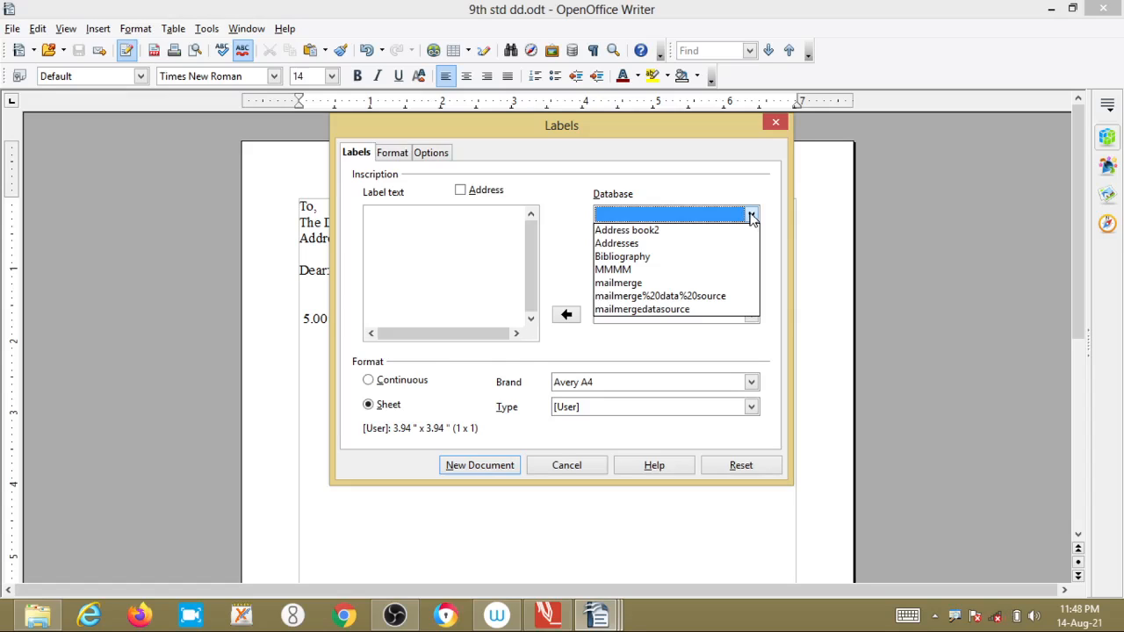
left_click(672, 231)
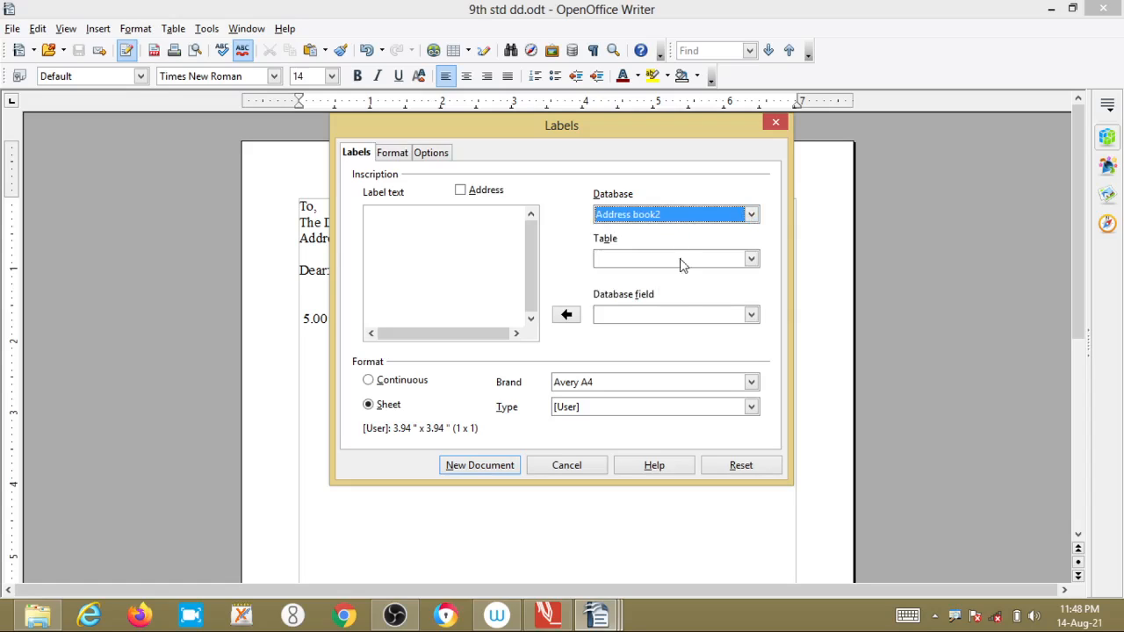
left_click(675, 259)
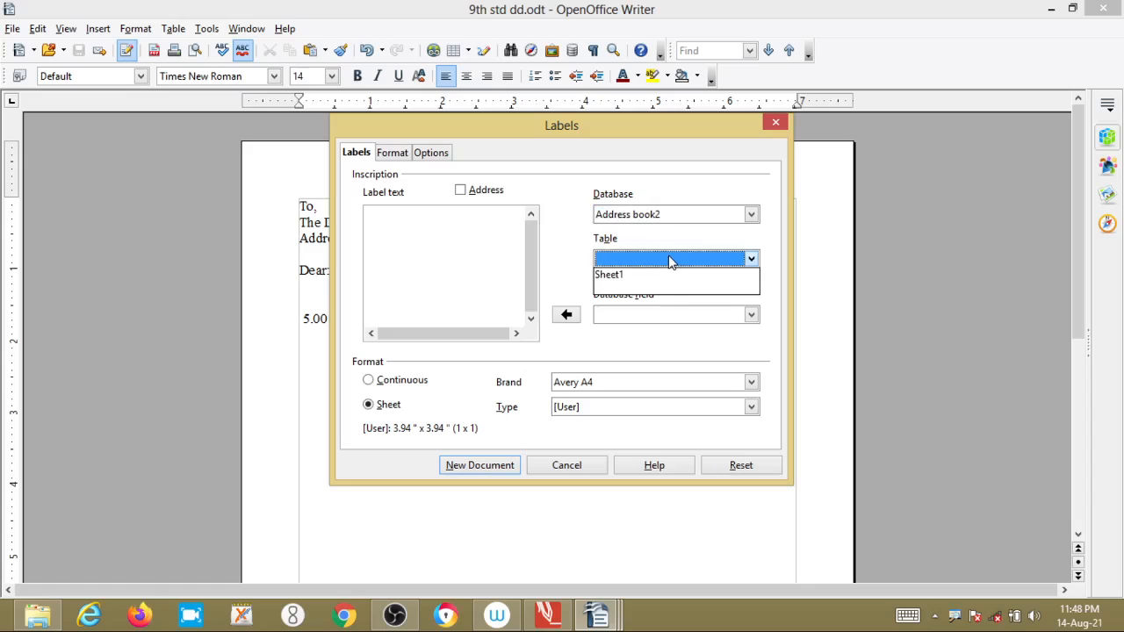
left_click(615, 279)
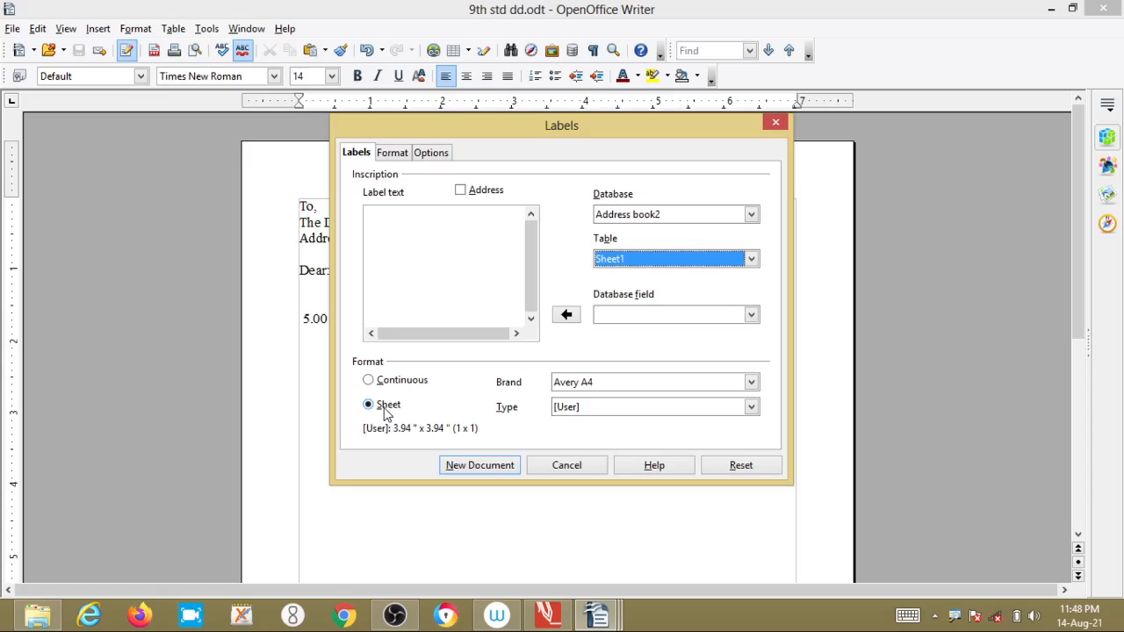
- Set the label brand to Avery A4 and the type to C2241 Avery Rectangle Sticker
left_click(612, 392)
left_click(613, 392)
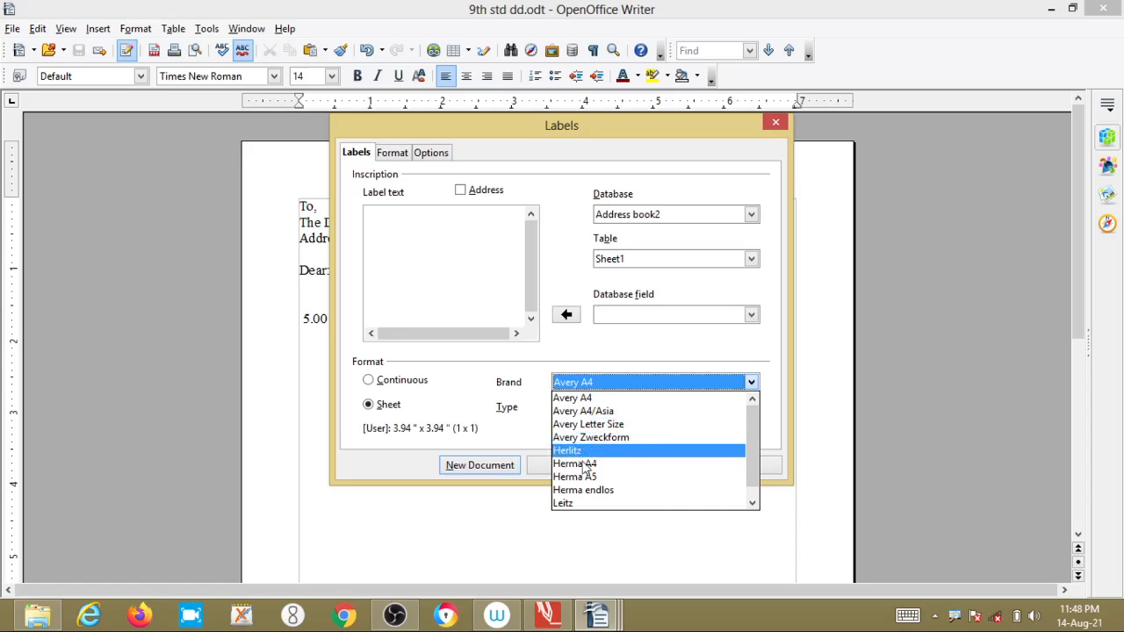
scroll(586, 483, "down", 1)
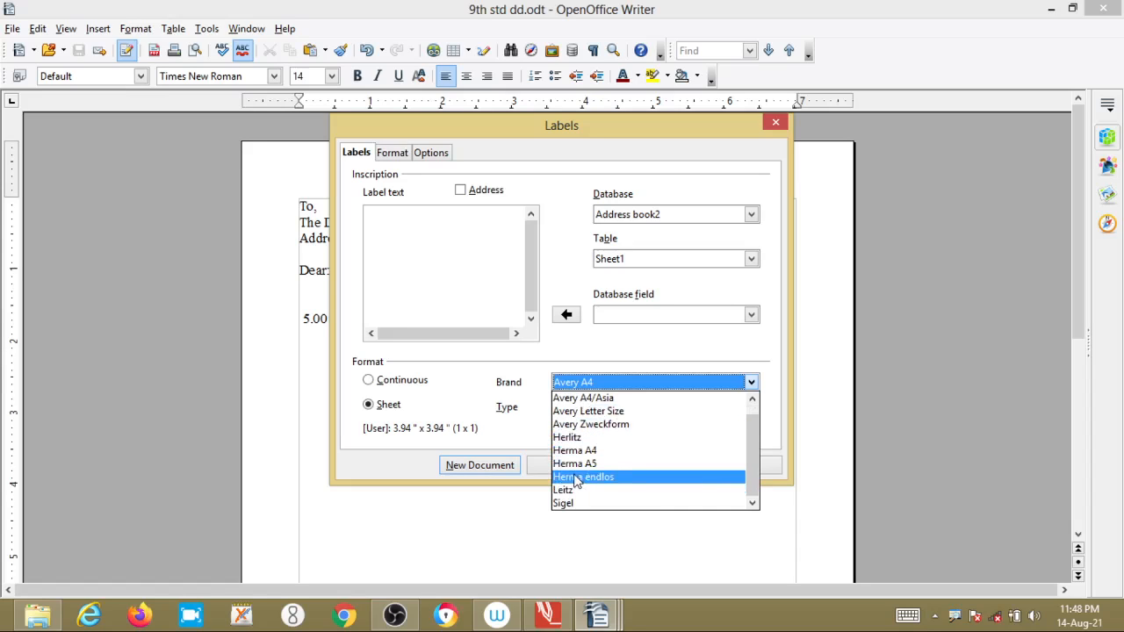
scroll(575, 481, "up", 1)
left_click(586, 397)
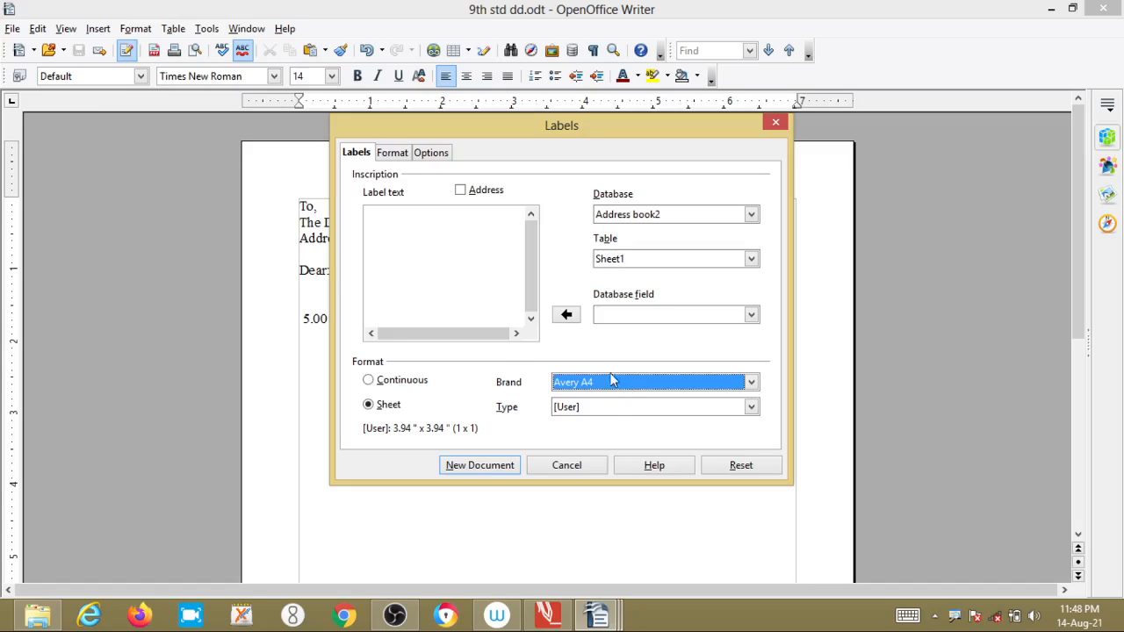
left_click(592, 409)
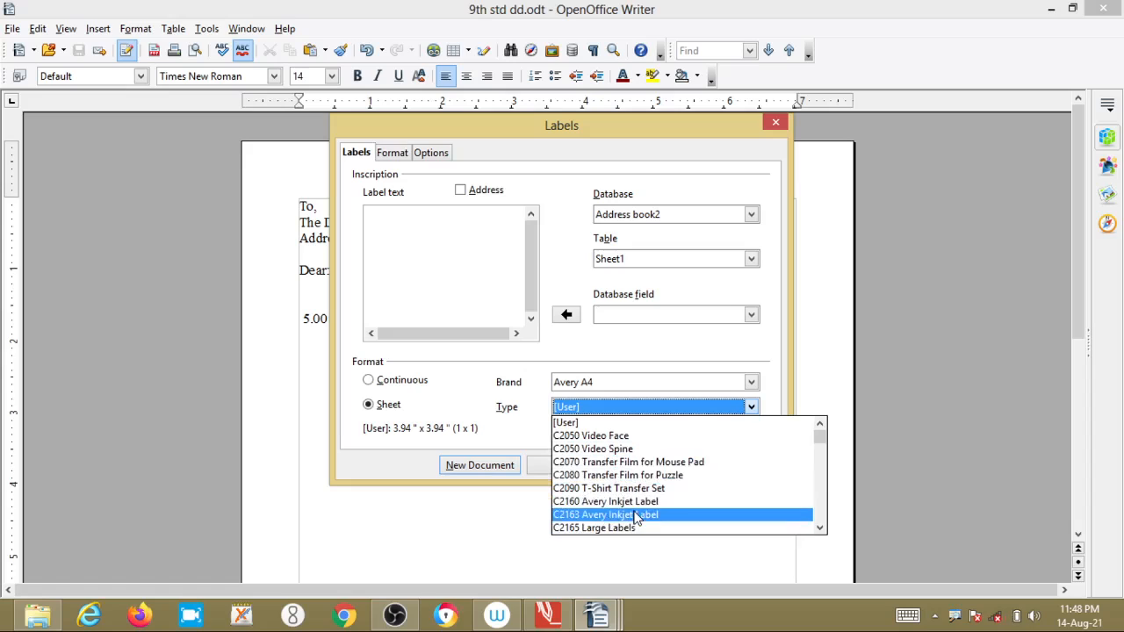
scroll(637, 509, "down", 2)
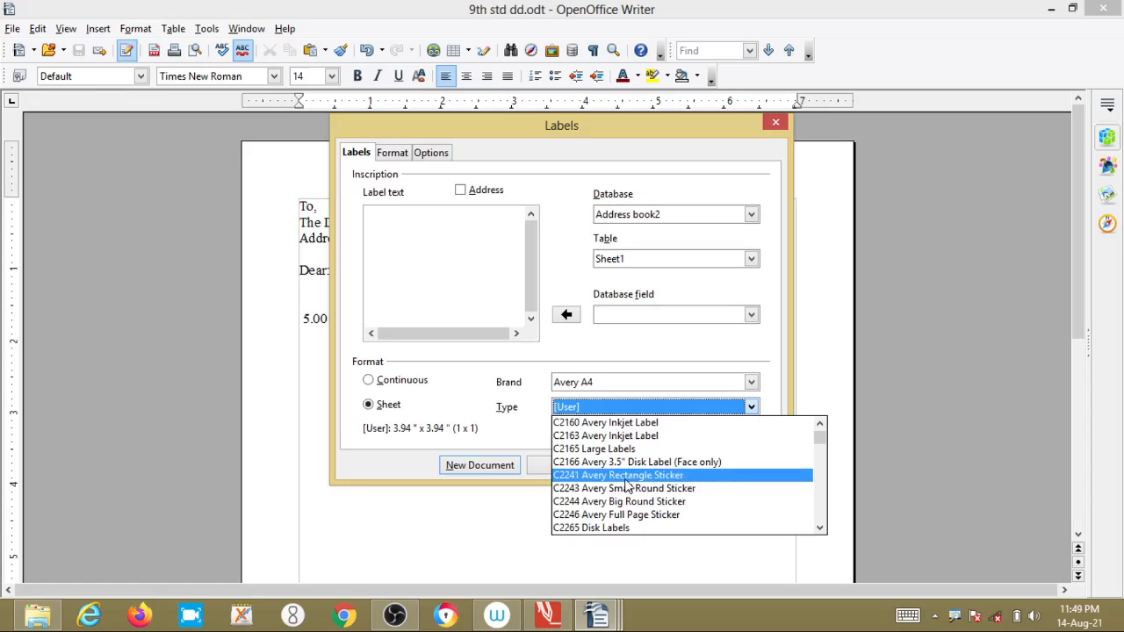
left_click(625, 478)
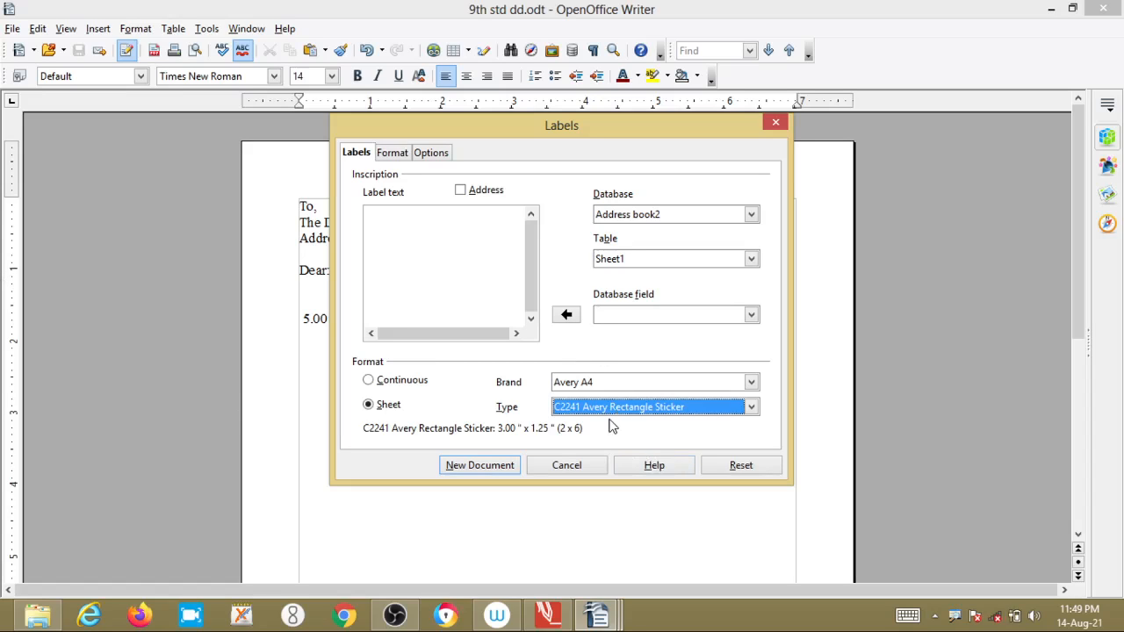
- Create the label document from these settings, look over its label grid and synchronize the labels
left_click(492, 471)
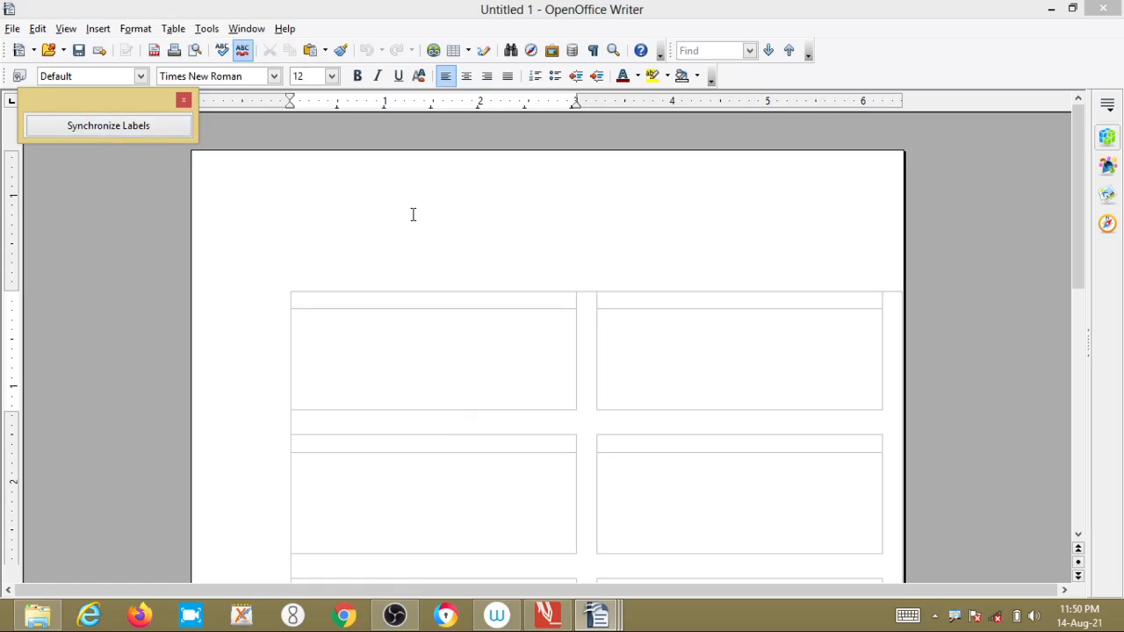
left_click(448, 365)
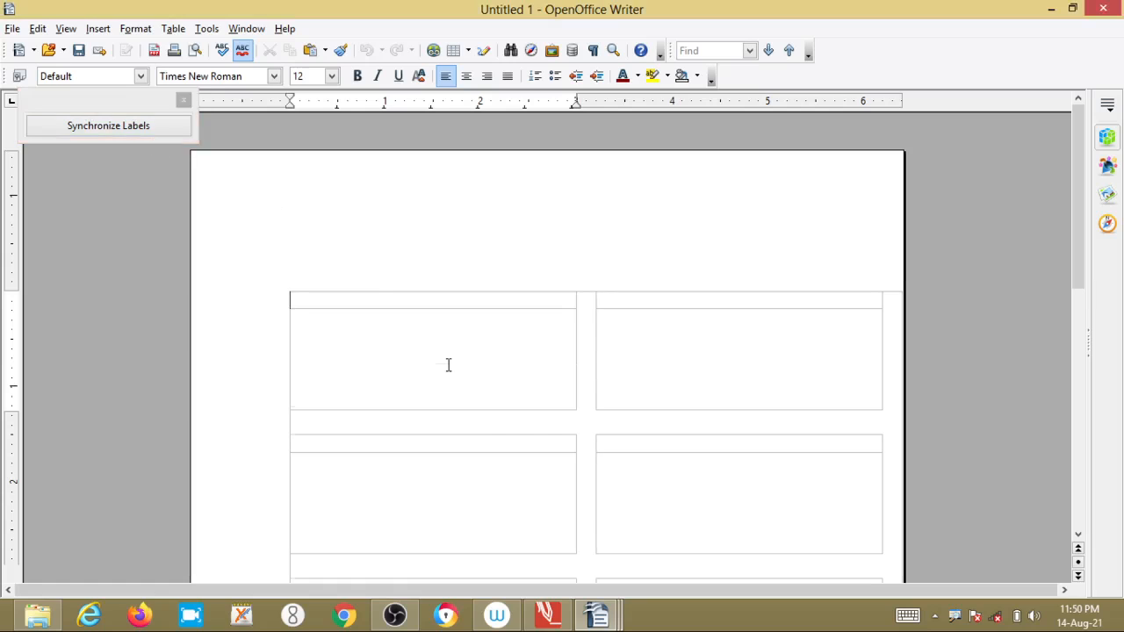
scroll(448, 365, "down", 7)
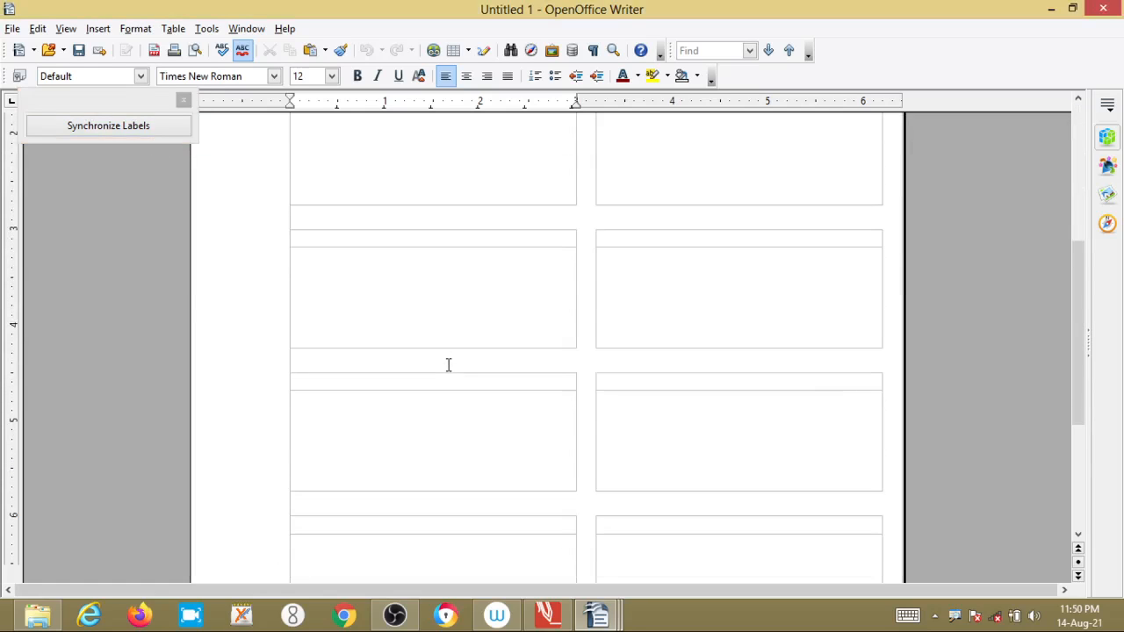
scroll(448, 365, "up", 4)
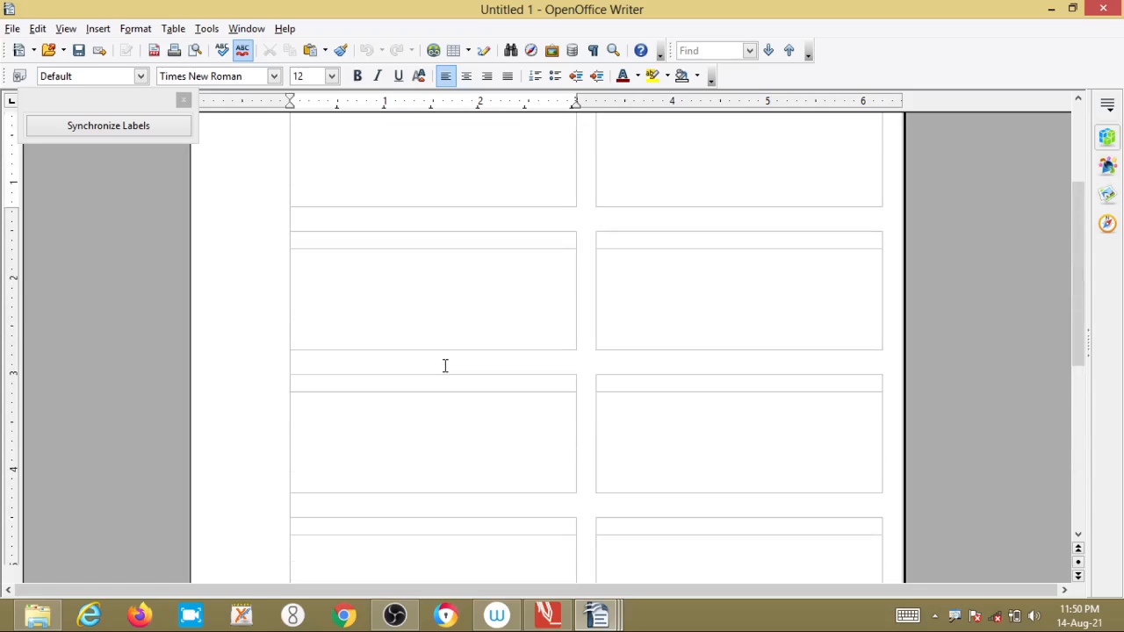
scroll(445, 365, "up", 3)
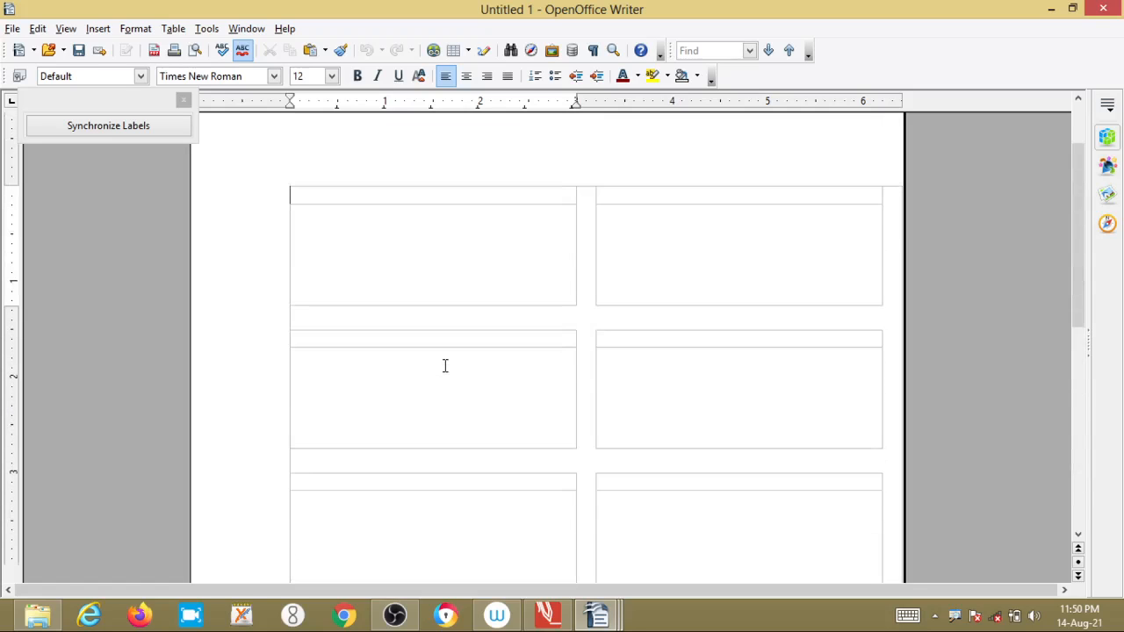
scroll(446, 366, "up", 3)
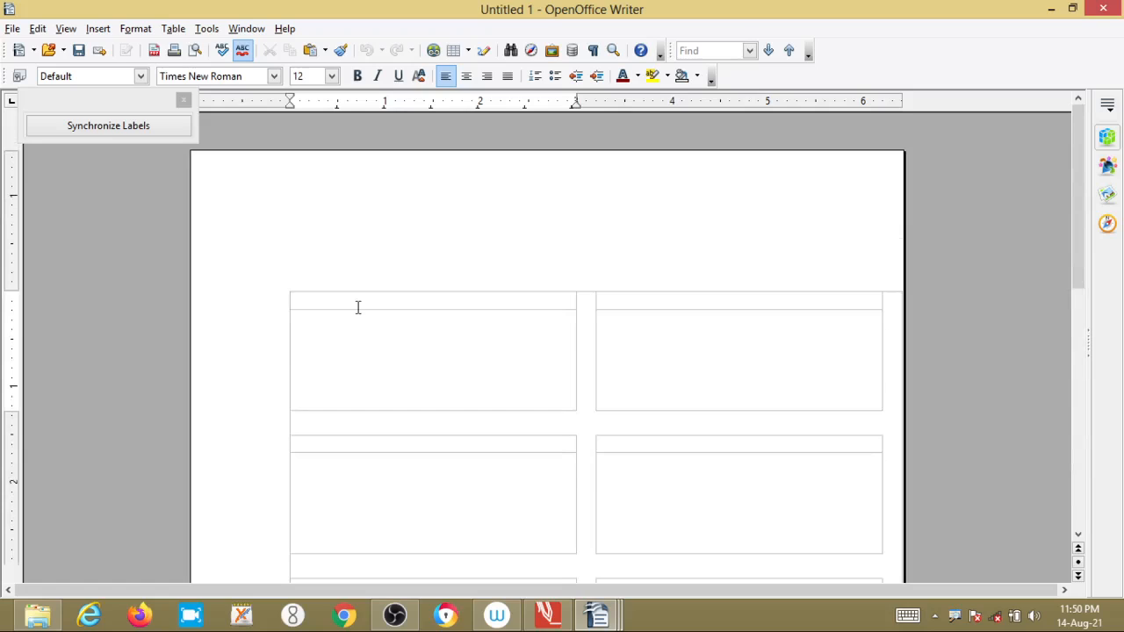
left_click(168, 129)
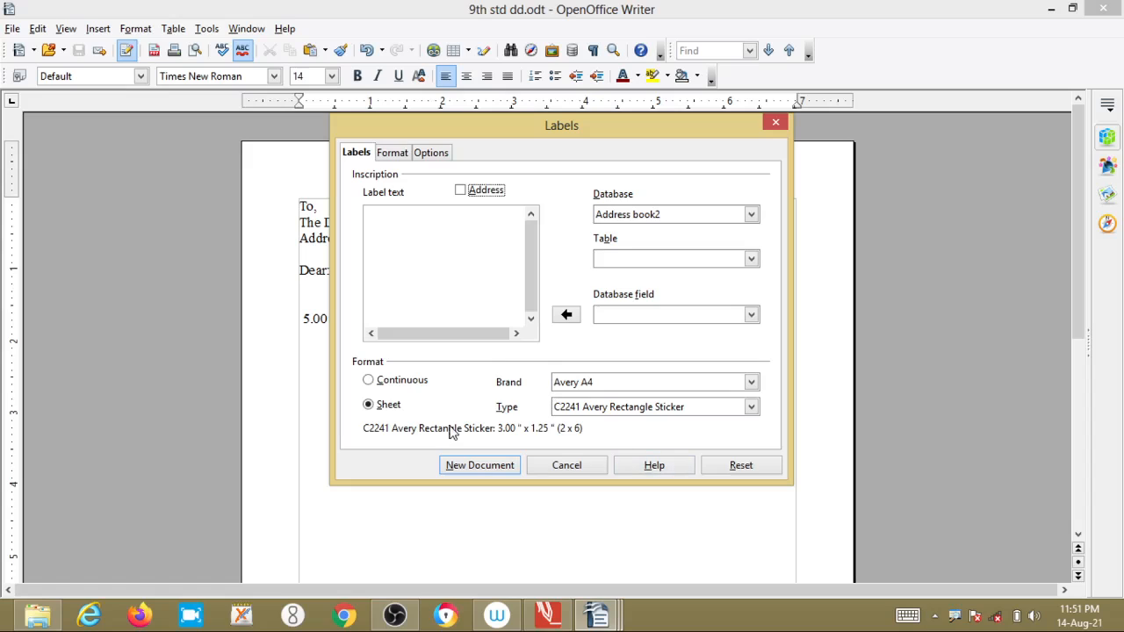
- Set the label format's horizontal pitch to 3.60" and the label width to 2.00"
left_click(402, 156)
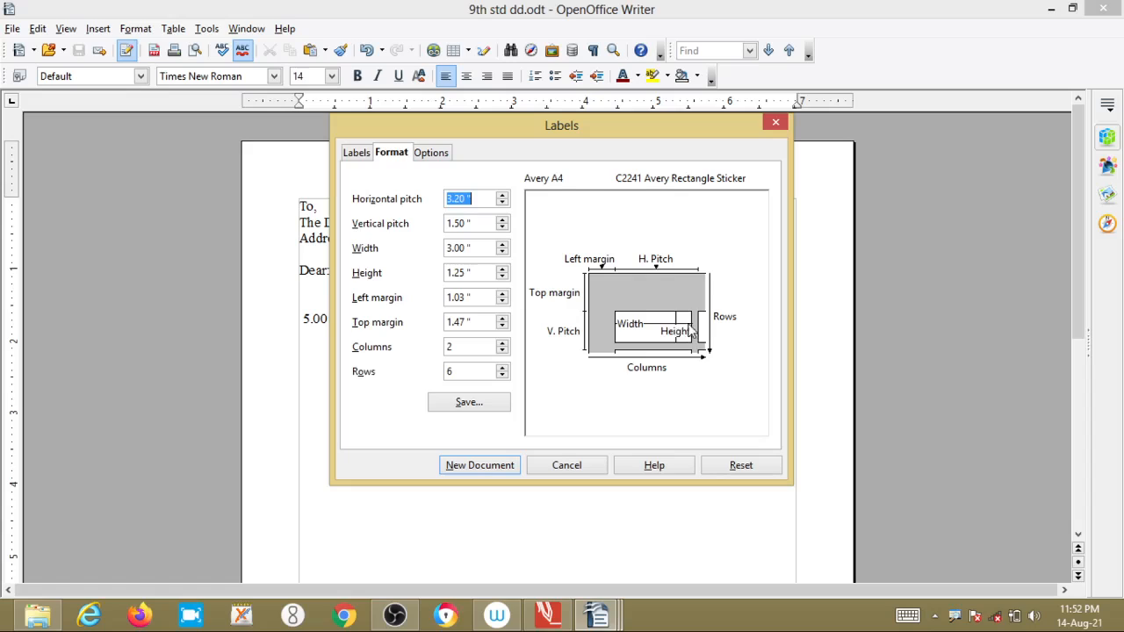
left_click(506, 205)
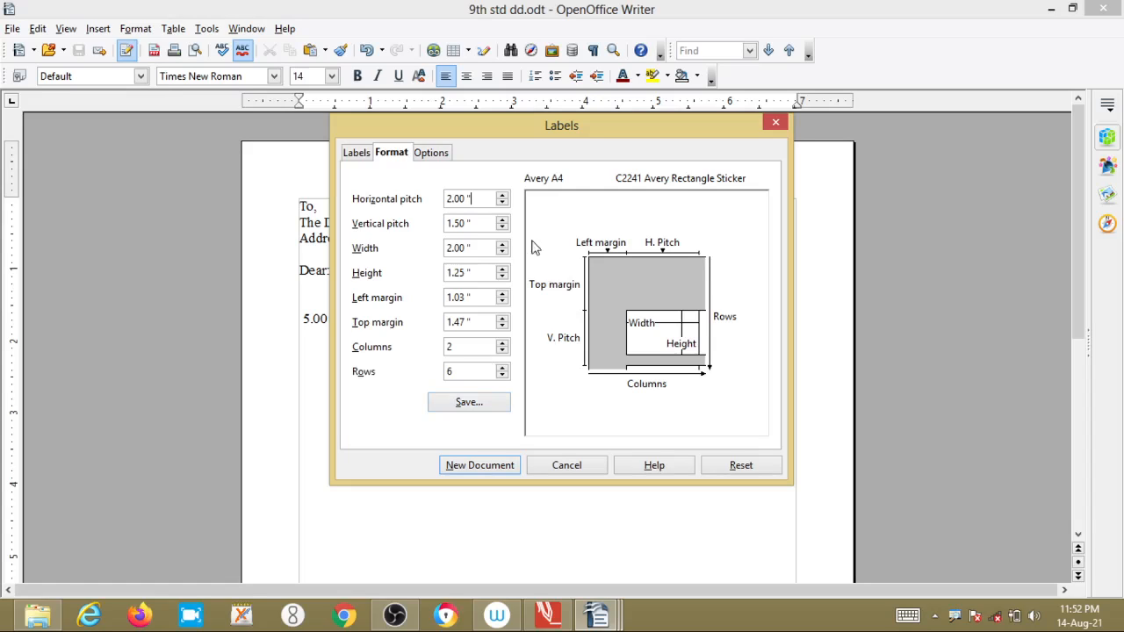
triple_click(504, 199)
double_click(504, 198)
triple_click(505, 198)
left_click(504, 198)
left_click(357, 152)
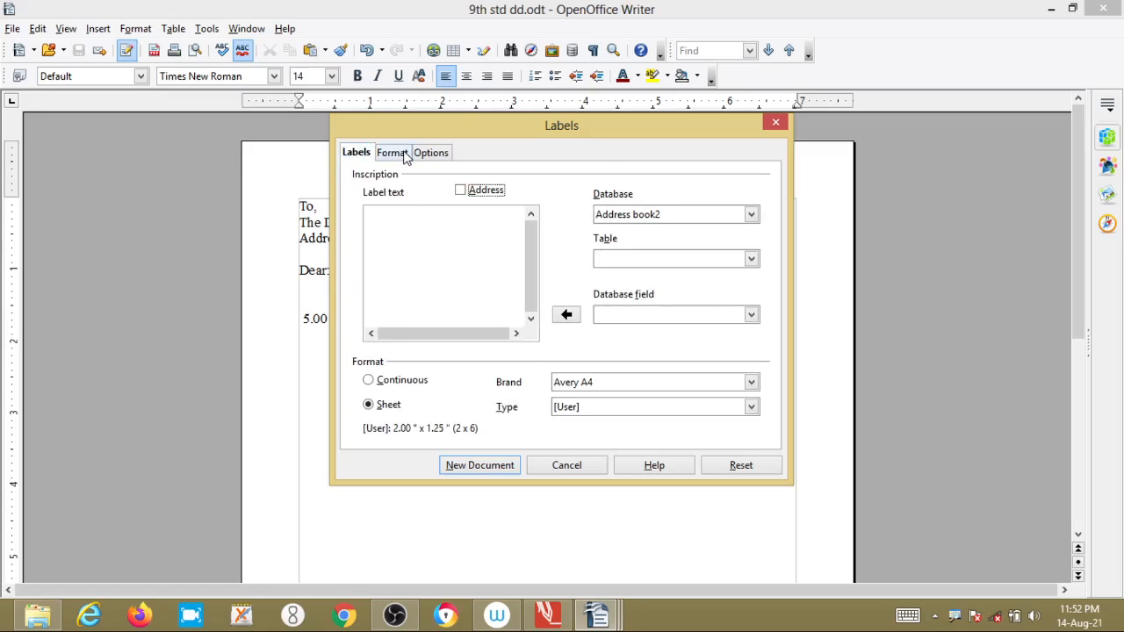
left_click(405, 155)
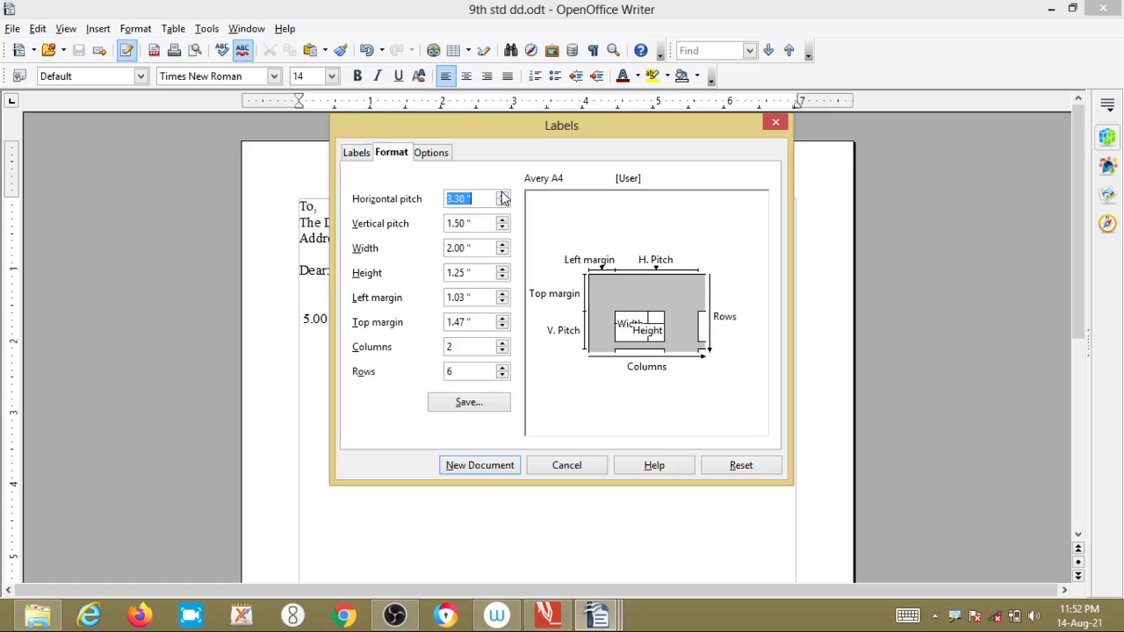
left_click(503, 204)
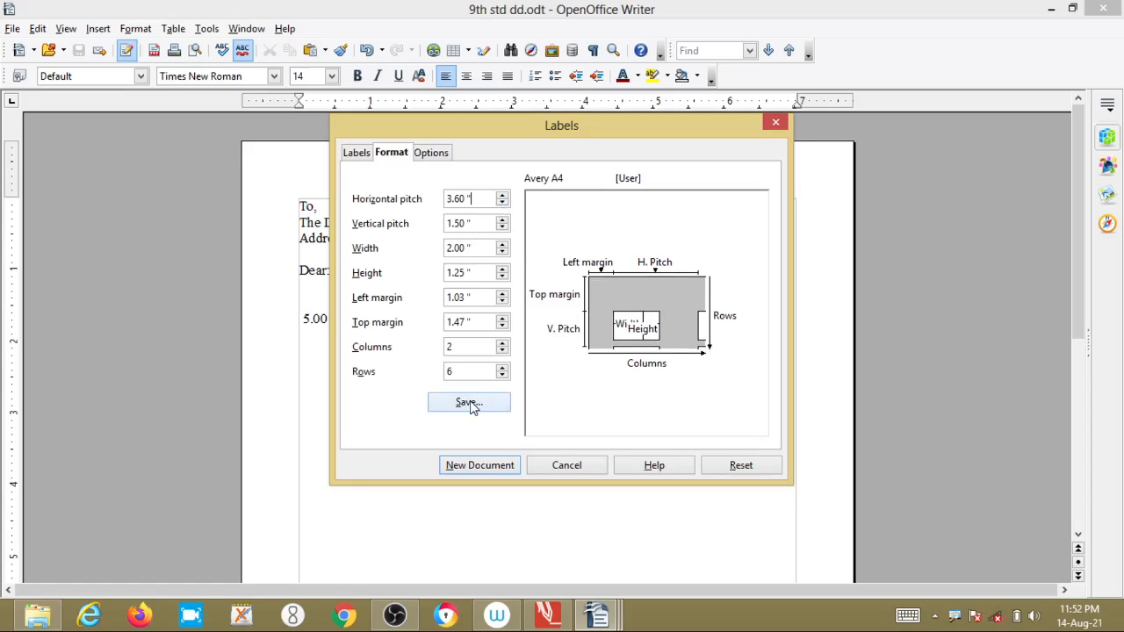
- Save the customized label format under brand Avery A4 with type [User]
left_click(357, 154)
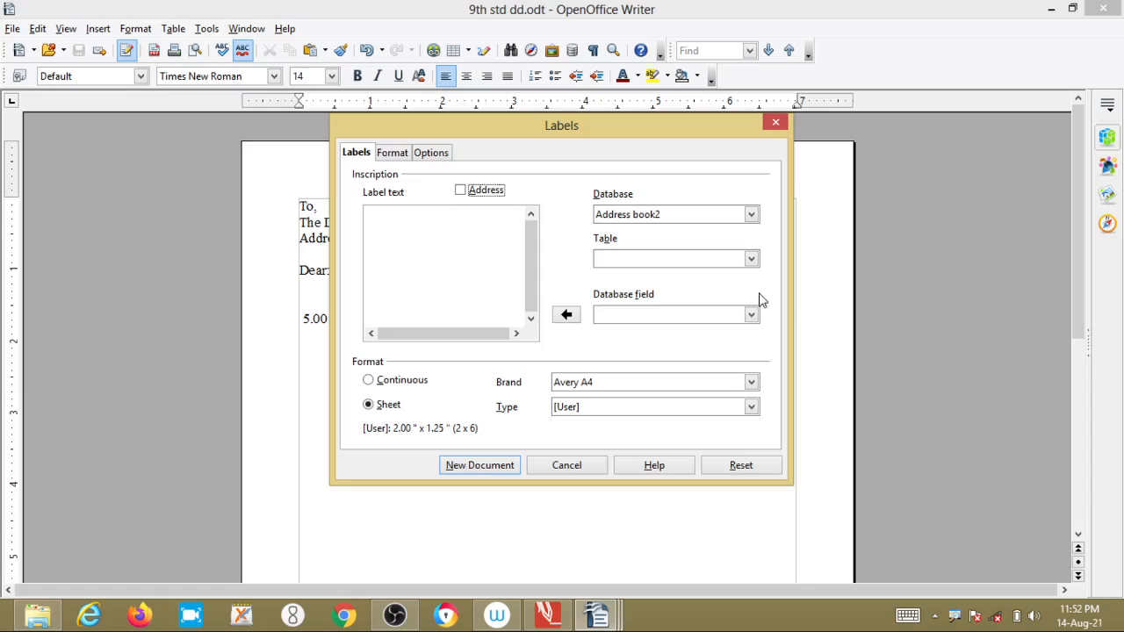
left_click(701, 318)
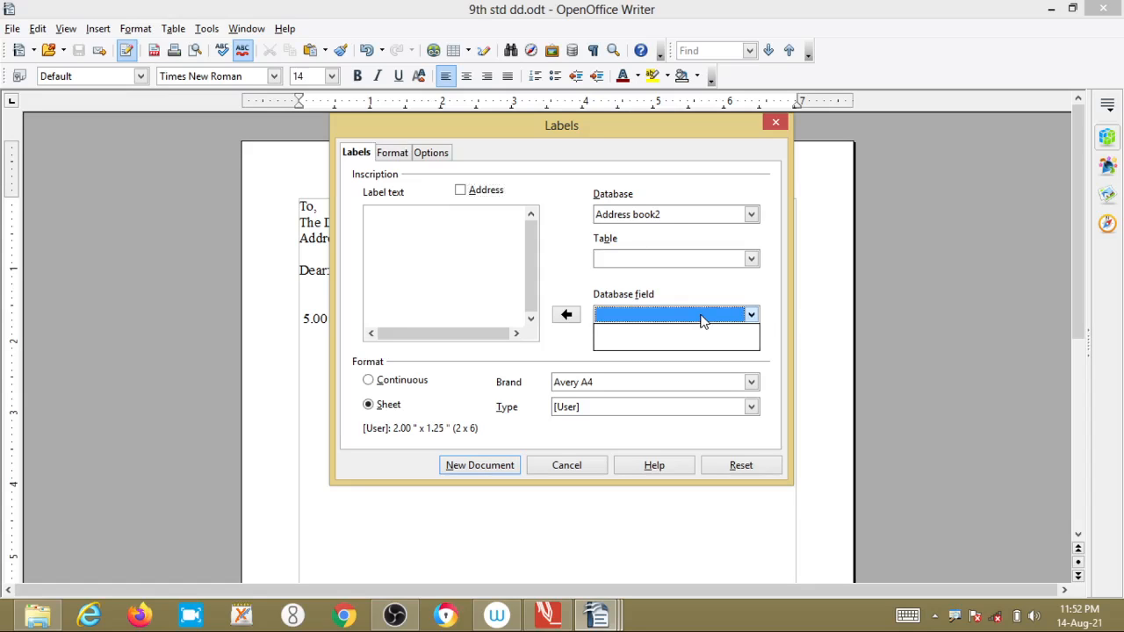
left_click(701, 318)
left_click(392, 156)
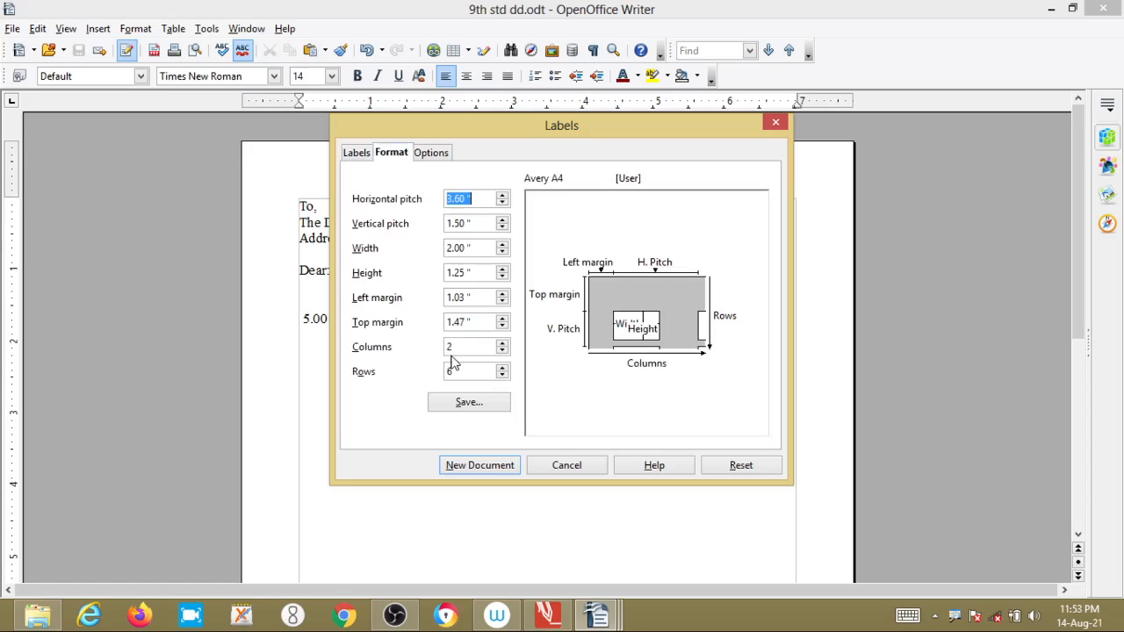
left_click(467, 403)
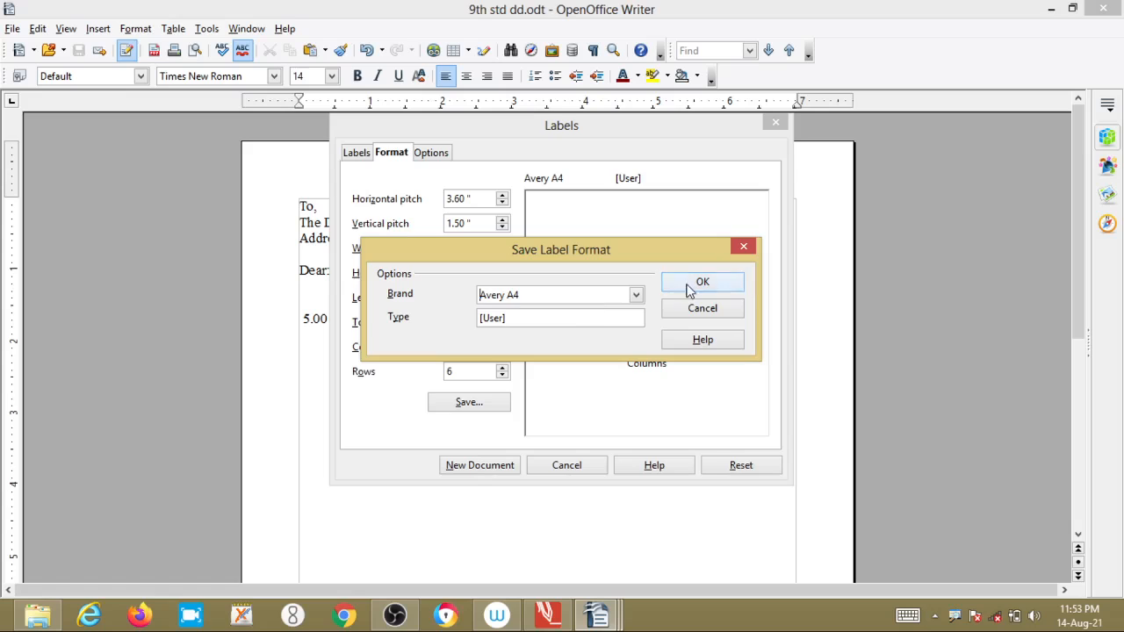
left_click(691, 282)
- Set the label table to Sheet1 and insert the Designation field into the label text
left_click(357, 152)
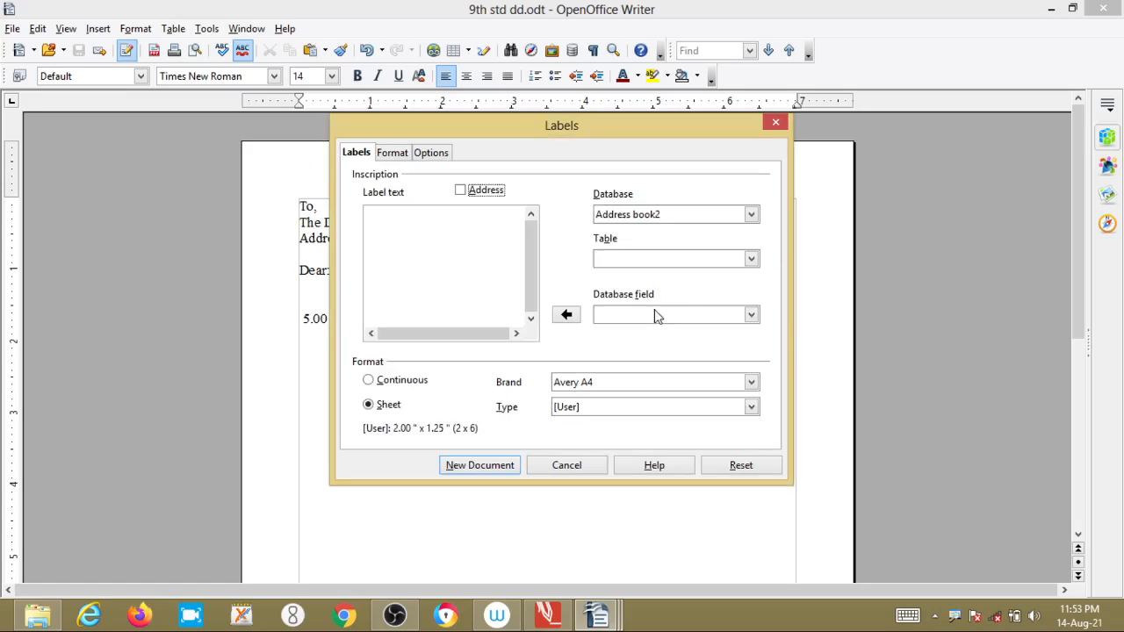
left_click(657, 316)
left_click(665, 319)
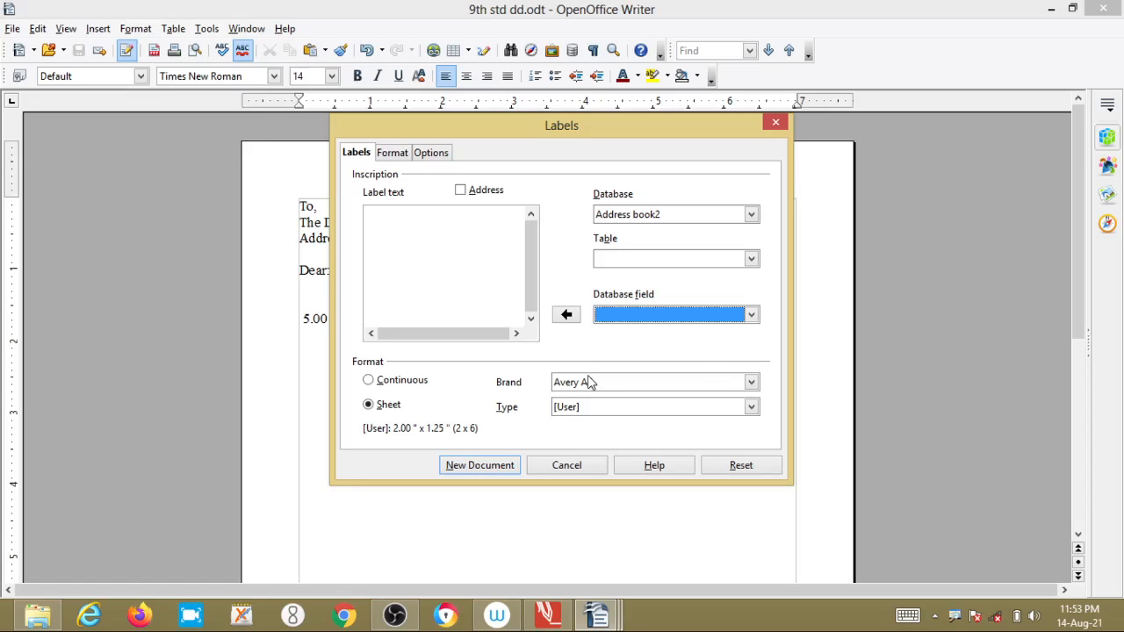
left_click(682, 313)
left_click(666, 330)
left_click(567, 314)
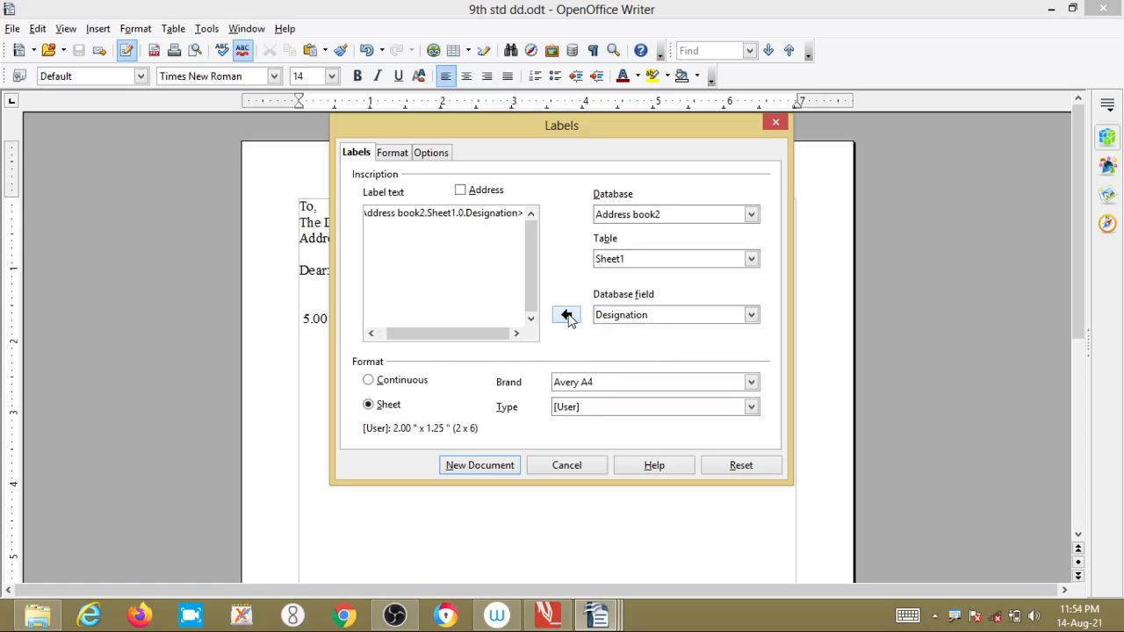
- Add the Title, First name and Last name fields to the label text
left_click(624, 314)
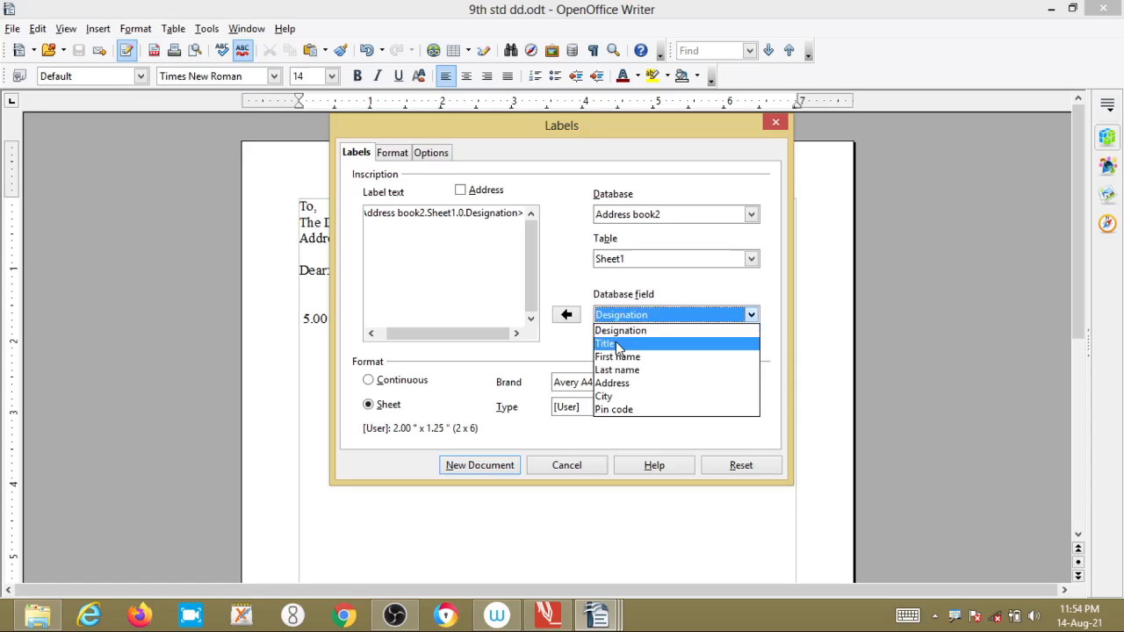
left_click(617, 345)
left_click(571, 316)
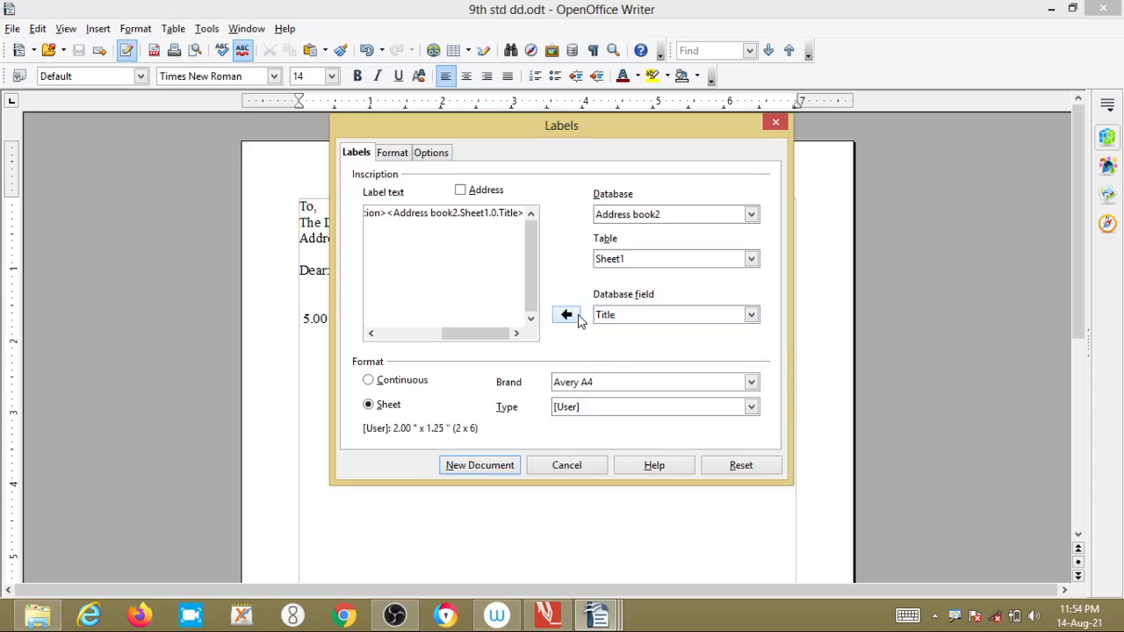
left_click(625, 316)
left_click(622, 367)
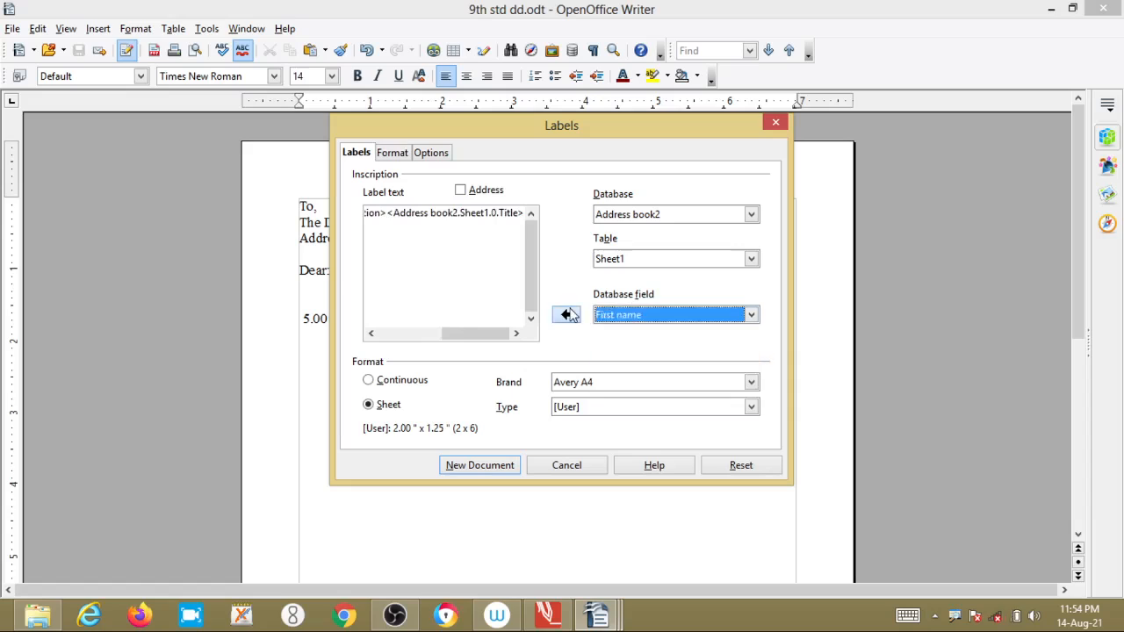
left_click(566, 314)
left_click(613, 316)
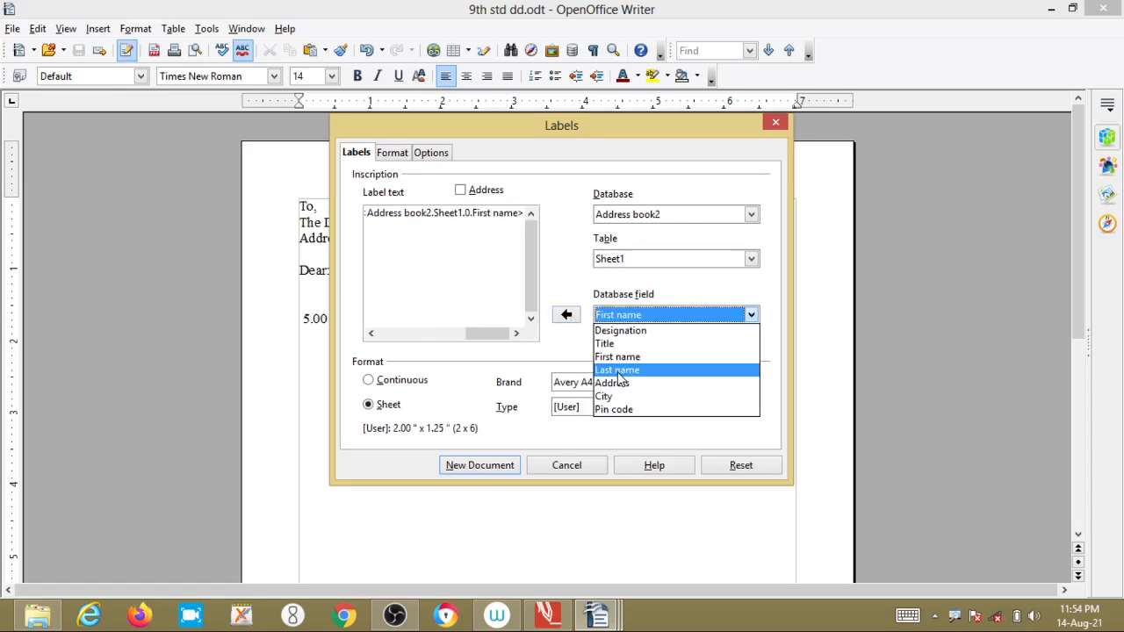
left_click(621, 370)
left_click(566, 314)
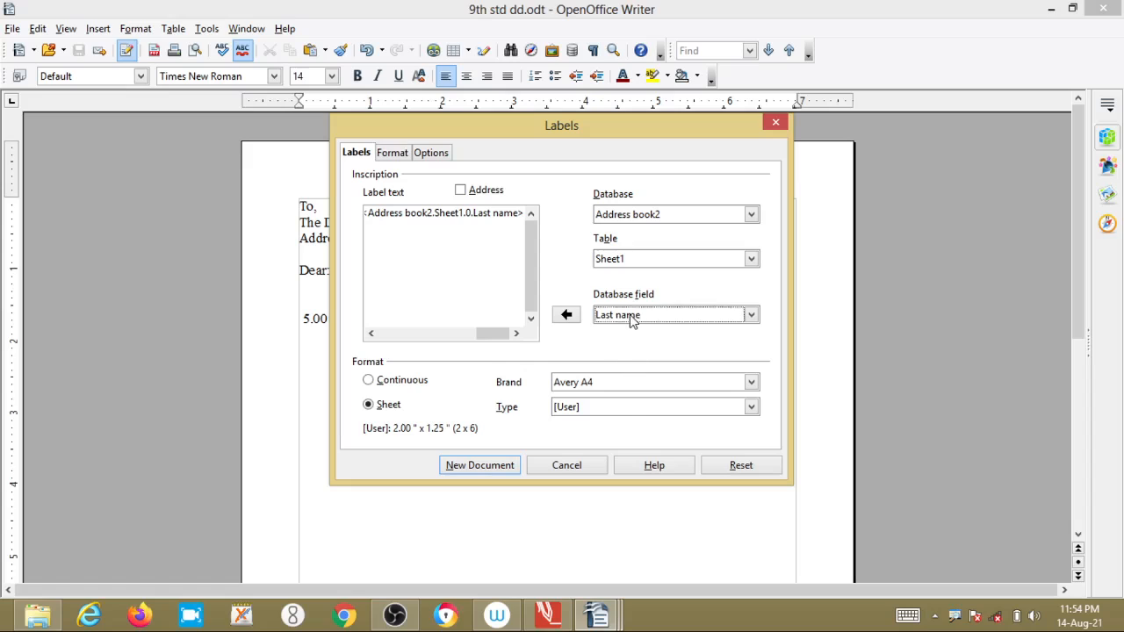
- Add the Address, City and Pin code fields to the end of the label text
left_click(627, 318)
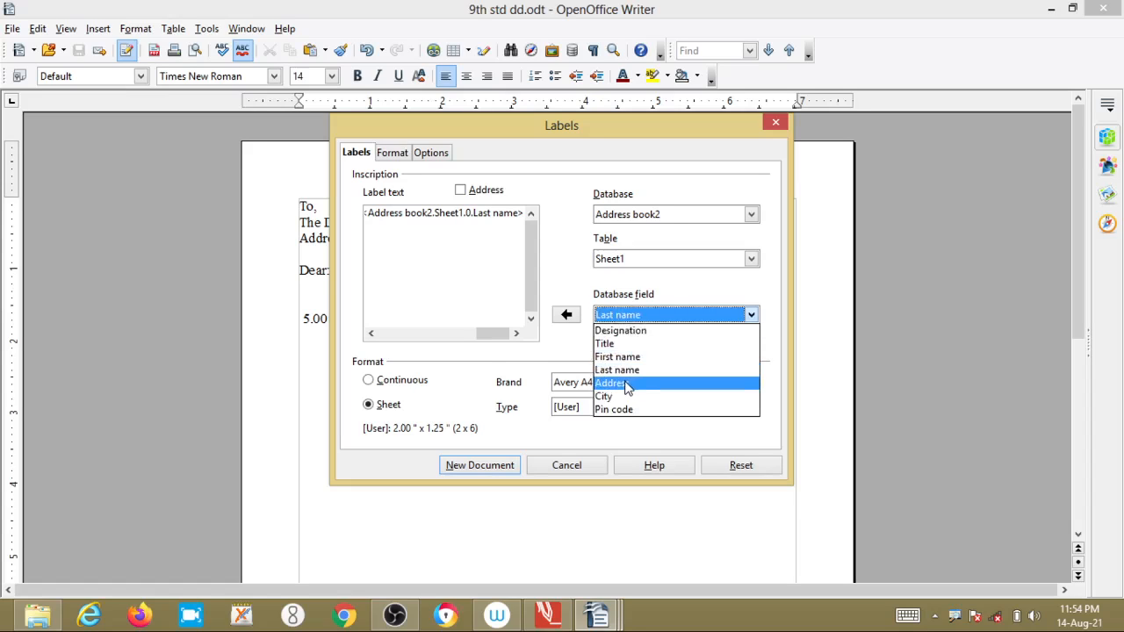
left_click(627, 384)
left_click(567, 317)
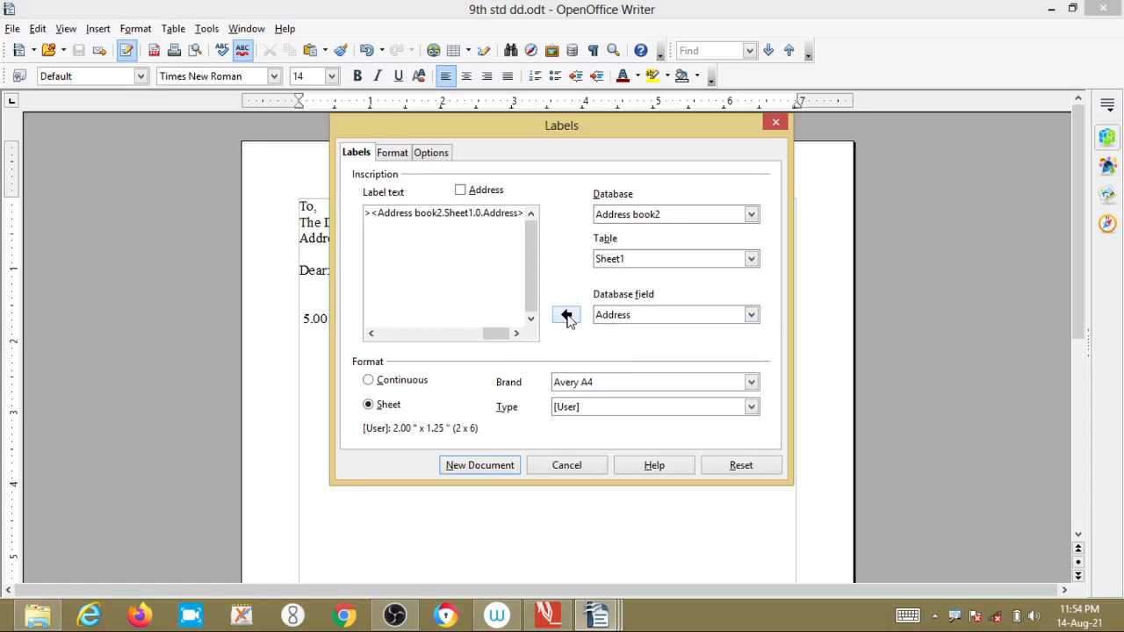
left_click(601, 318)
left_click(606, 397)
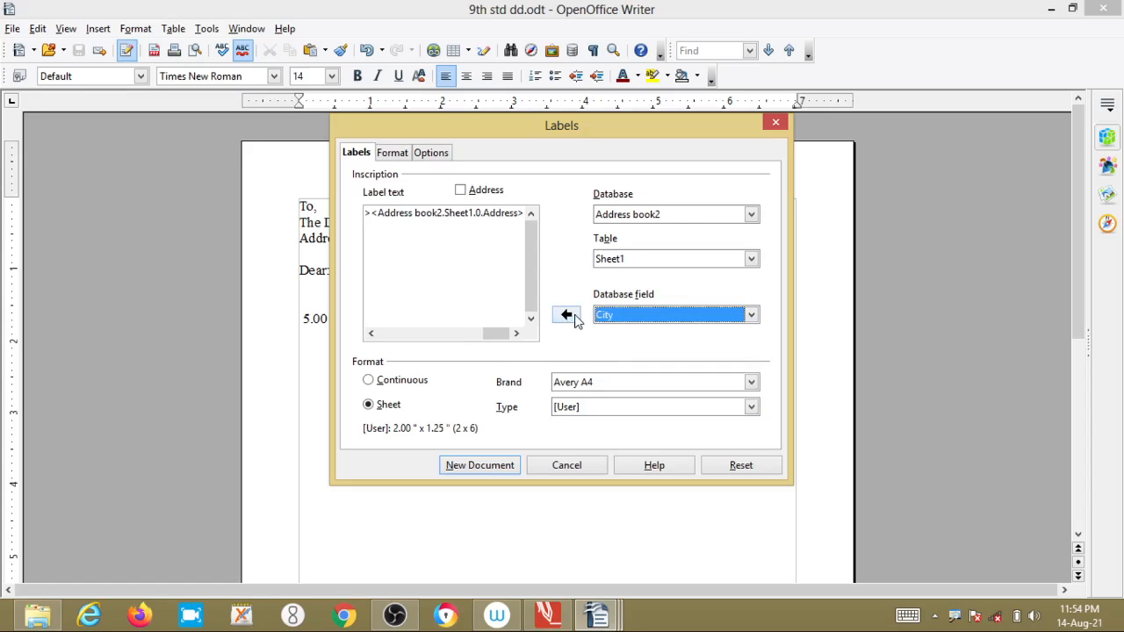
left_click(566, 315)
left_click(615, 317)
left_click(622, 409)
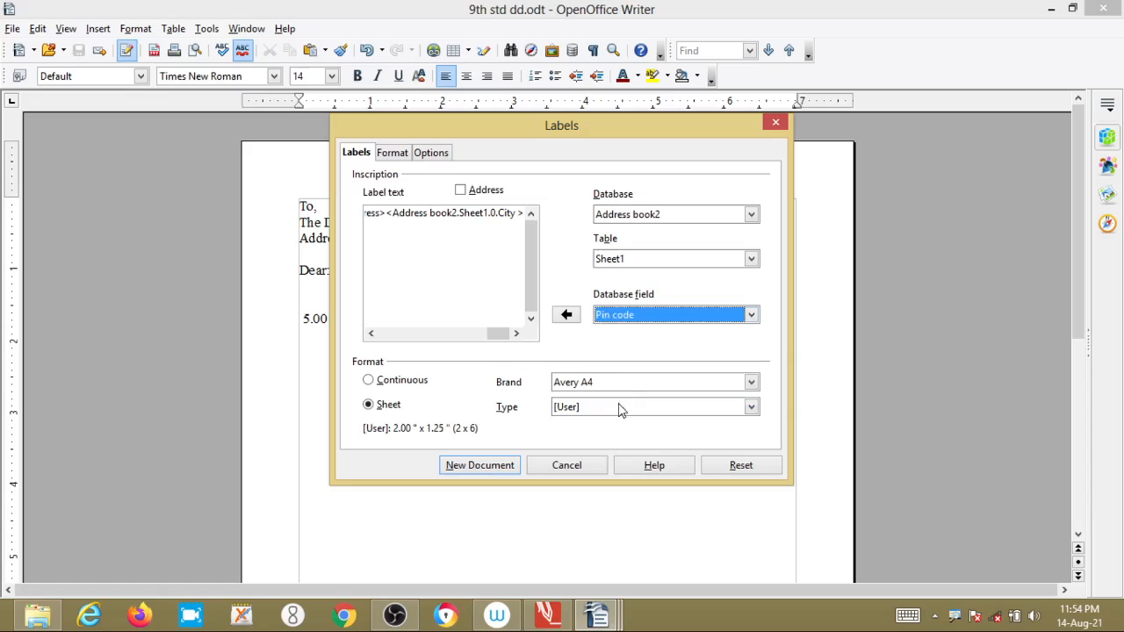
left_click(568, 316)
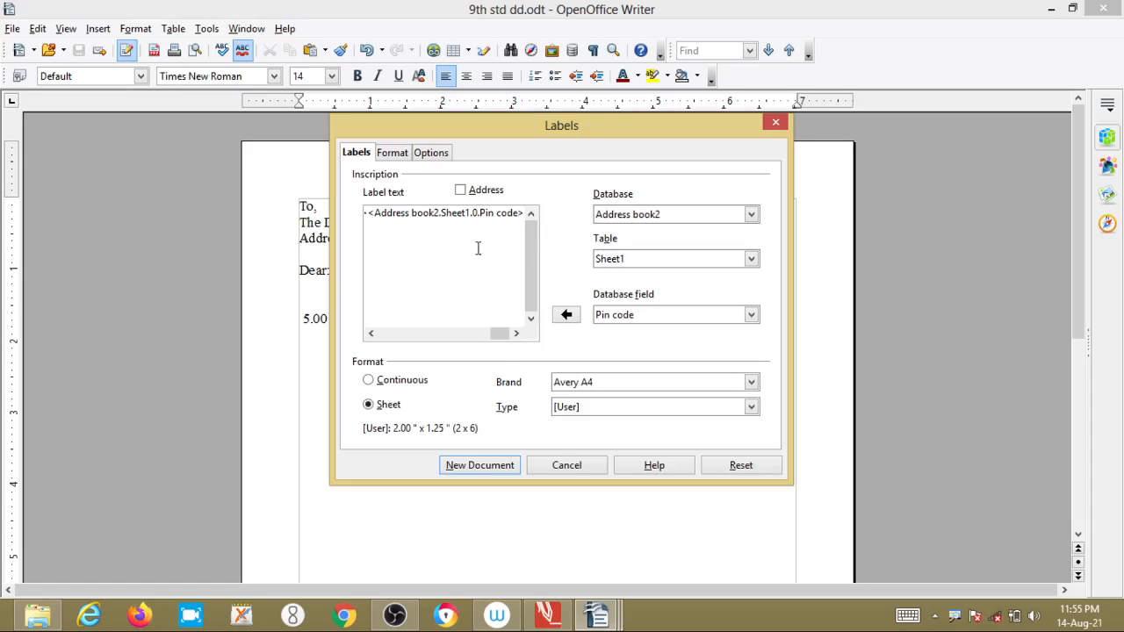
- Look back through the sequence of database fields inserted in the label text
left_click(470, 215)
key("Left")
key("Left")
key("Left")
key("Right")
left_click(496, 215)
key("Left")
key("Left")
key("Left")
key("Left")
key("Left")
key("Left")
key("Left")
key("Left")
key("Left")
key("Left")
key("Left")
key("Left")
key("Left")
key("Left")
key("Left")
key("Left")
key("Left")
key("Left")
key("Left")
key("Left")
key("Left")
key("Left")
key("Left")
key("Left")
key("Left")
key("Left")
key("Left")
key("Left")
key("Left")
key("Left")
key("Left")
key("Left")
key("Left")
key("Left")
key("Left")
key("Left")
key("Left")
key("Left")
key("Left")
key("Left")
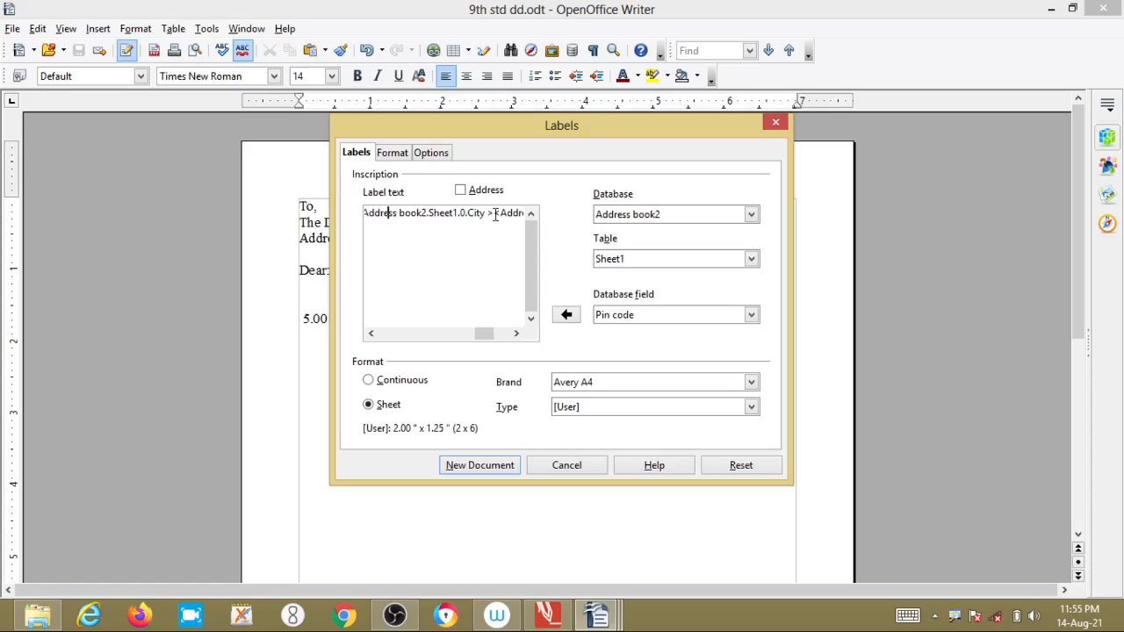
key("Left")
key("Left")
key("Left")
key("Left")
key("Left")
key("Left")
key("Left")
key("Left")
key("Left")
key("Left")
key("Left")
key("Left")
key("Left")
key("Left")
key("Left")
key("Left")
key("Left")
key("Left")
key("Left")
key("Left")
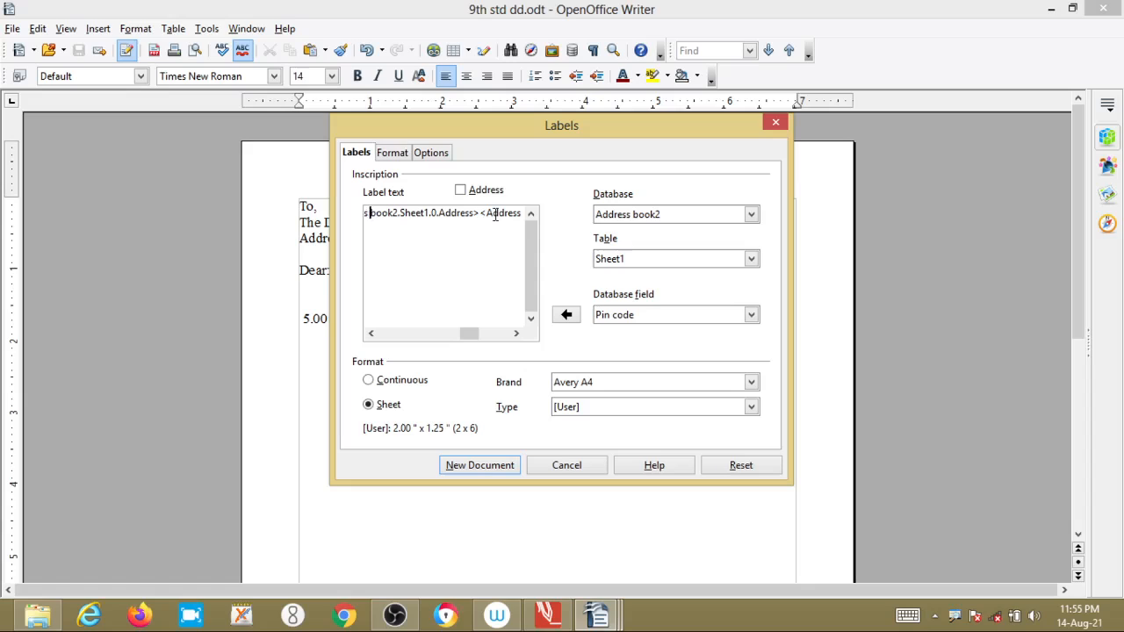
key("Left")
key("Left")
key("Left")
key("Left")
key("Left")
key("Left")
key("Left")
key("Left")
key("Left")
key("Left")
key("Left")
key("Left")
key("Left")
key("Left")
key("Left")
key("Left")
key("Left")
key("Left")
key("Left")
key("Left")
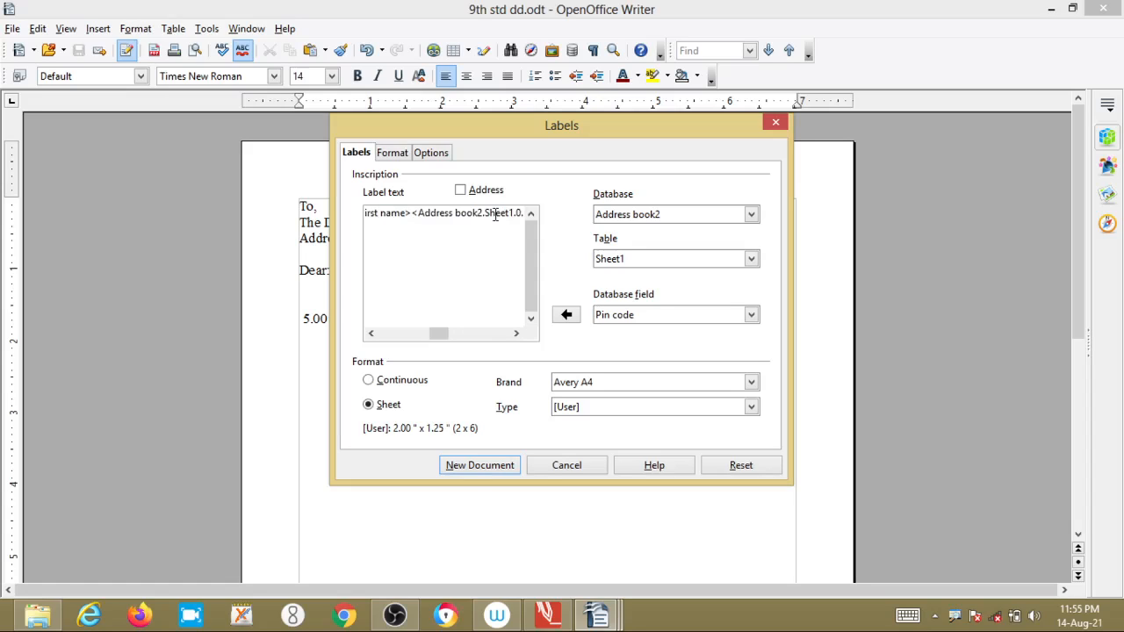
- Create the label document with the database fields and look over its grid of labels
left_click(480, 465)
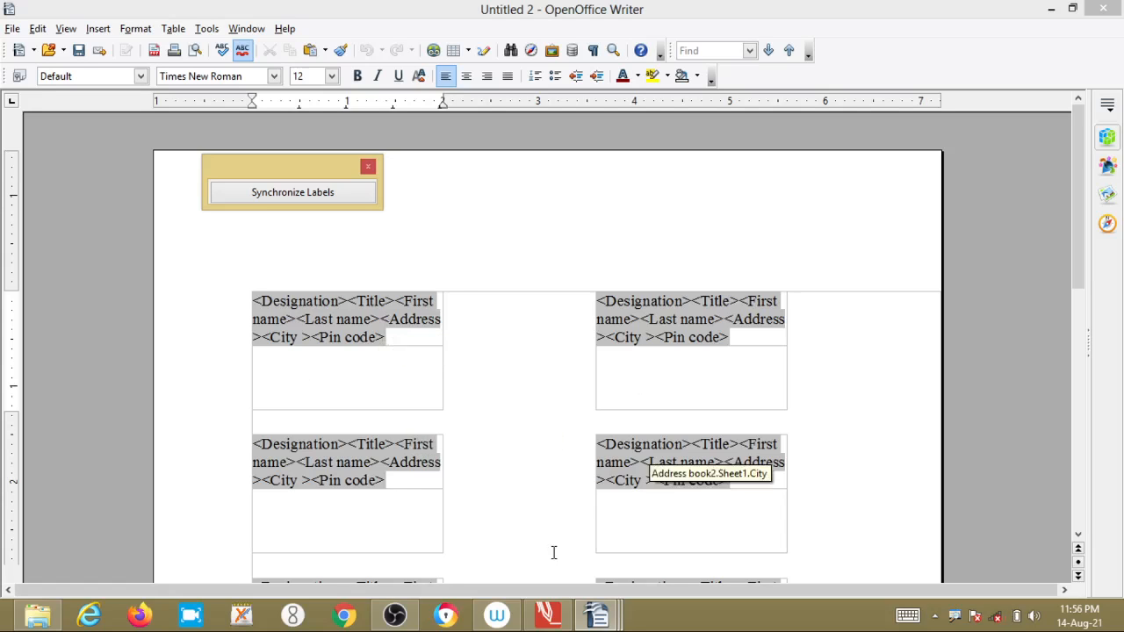
left_click(479, 358)
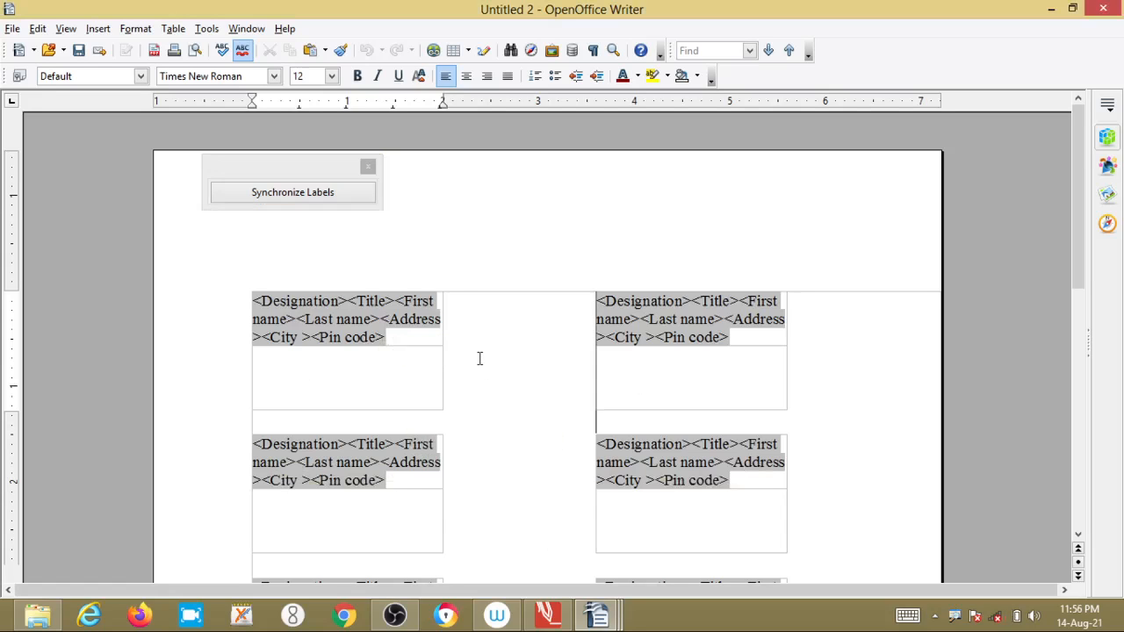
scroll(479, 358, "down", 6)
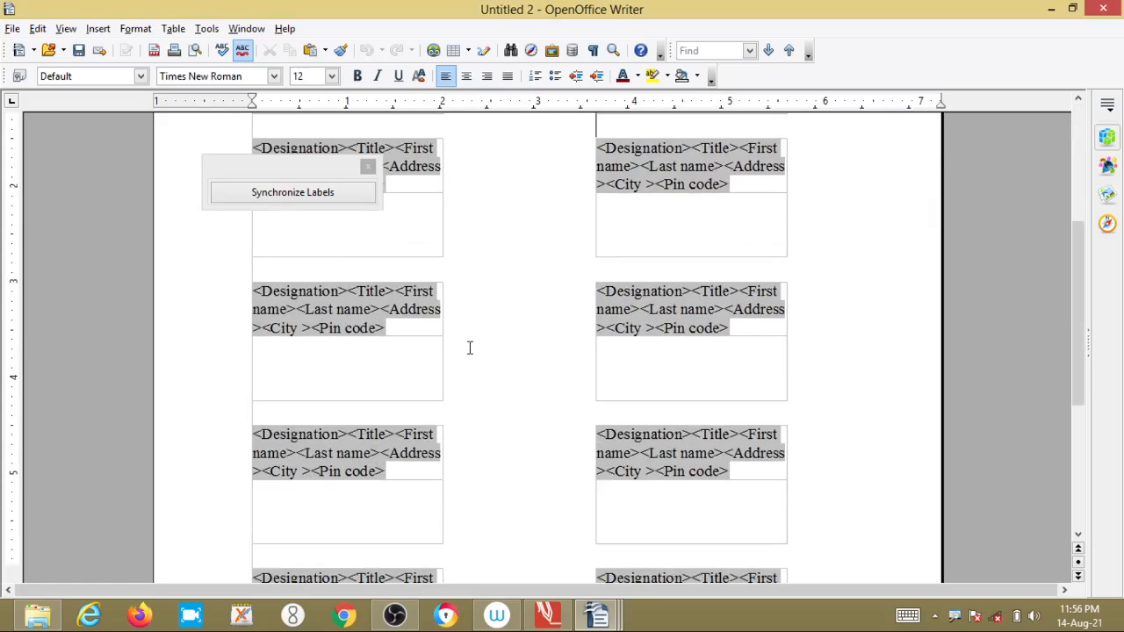
scroll(468, 347, "down", 3)
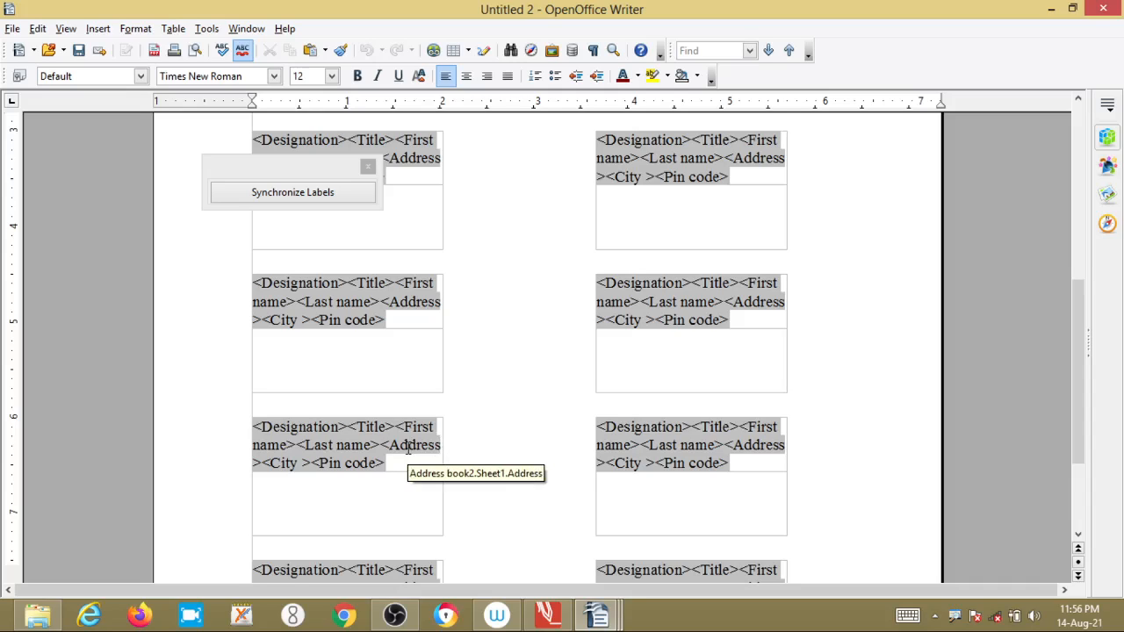
scroll(406, 449, "up", 7)
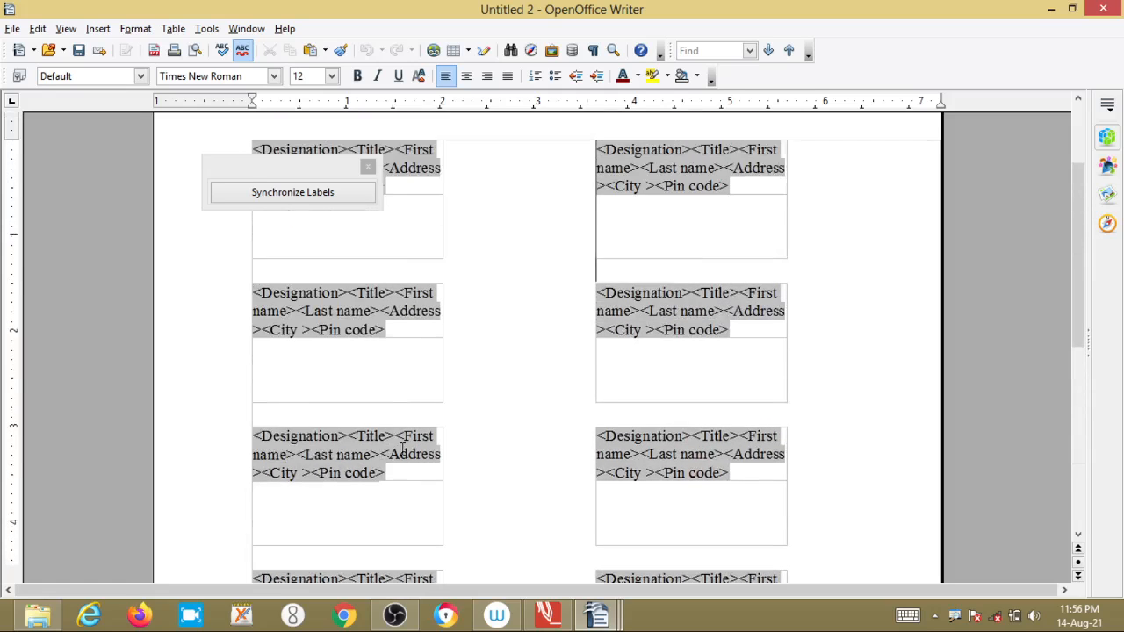
scroll(403, 449, "up", 4)
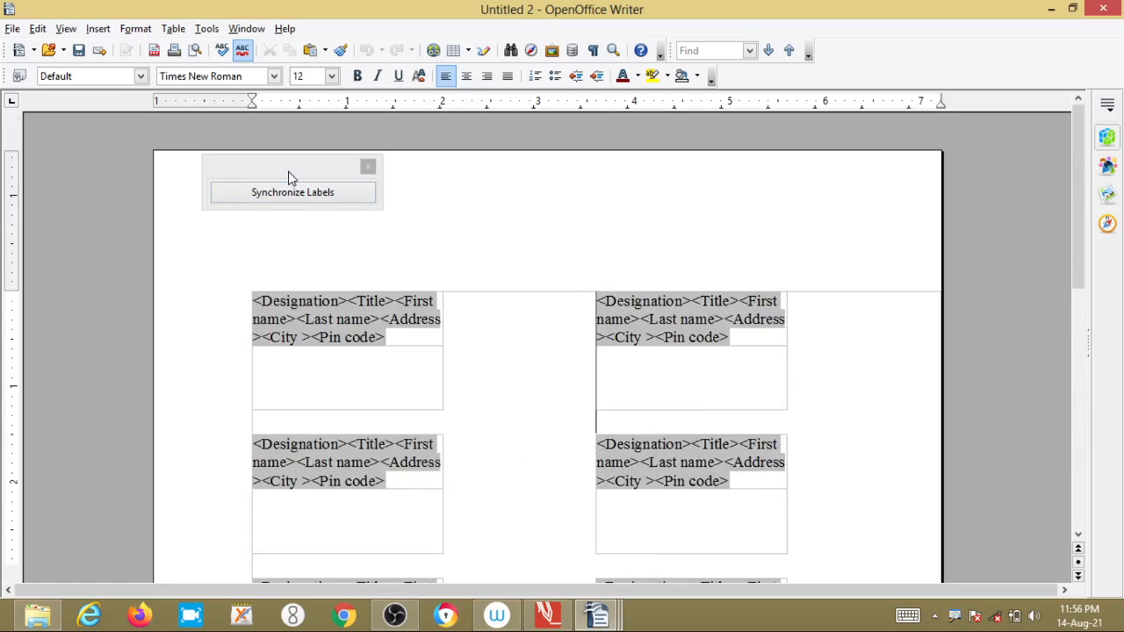
- Move the Synchronize Labels window slightly and insert "The" before the Designation field in the first label
left_click_drag(288, 172, 274, 204)
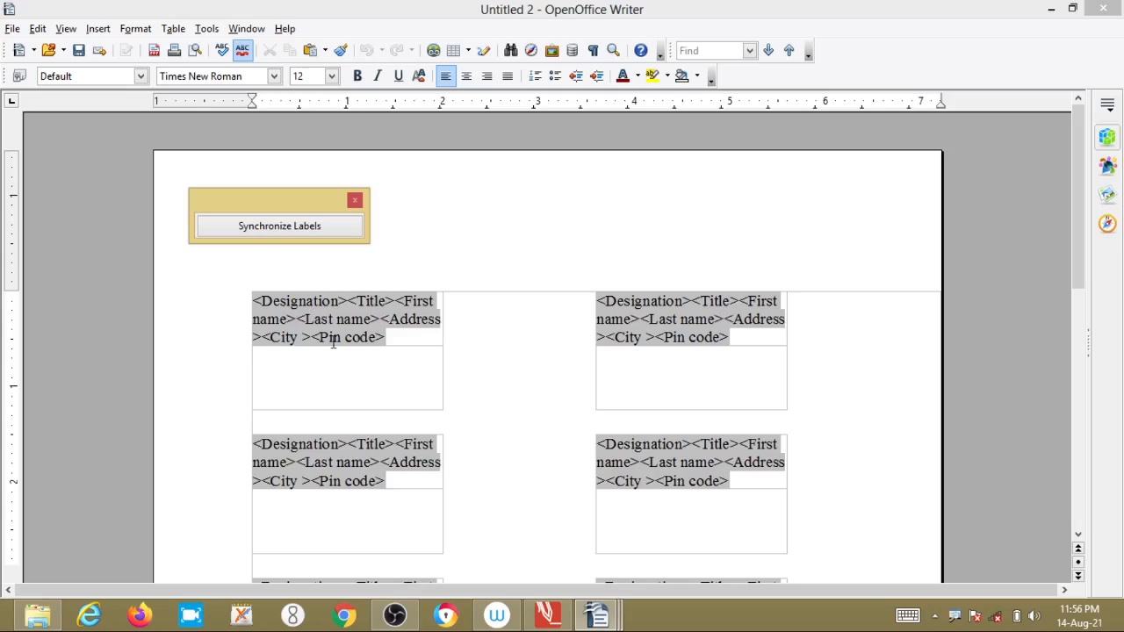
left_click(259, 299)
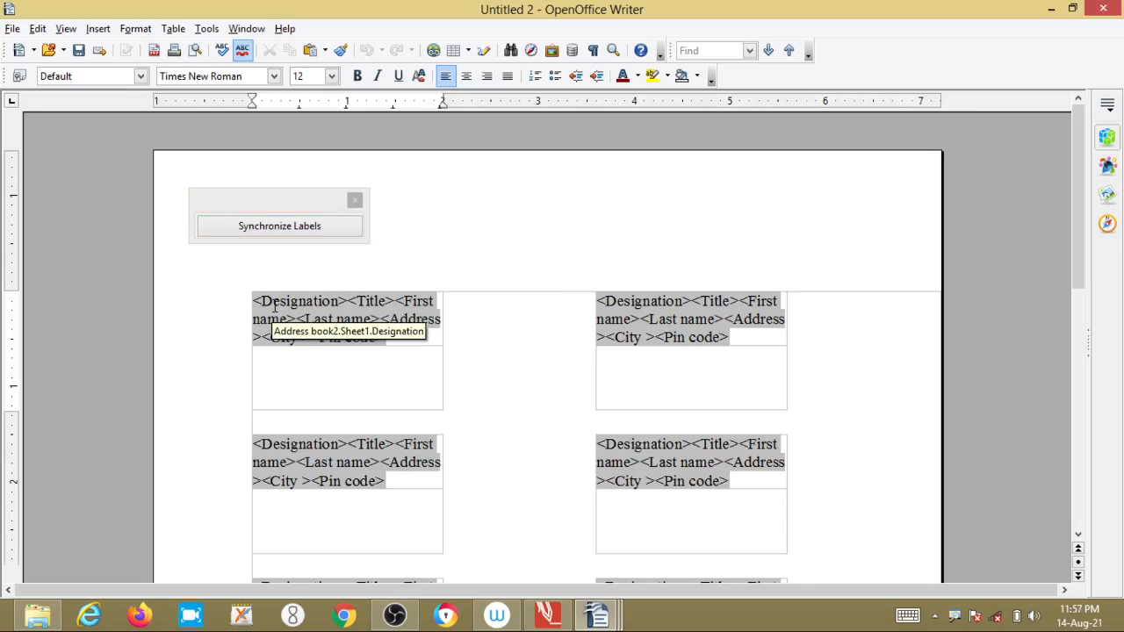
type("Th")
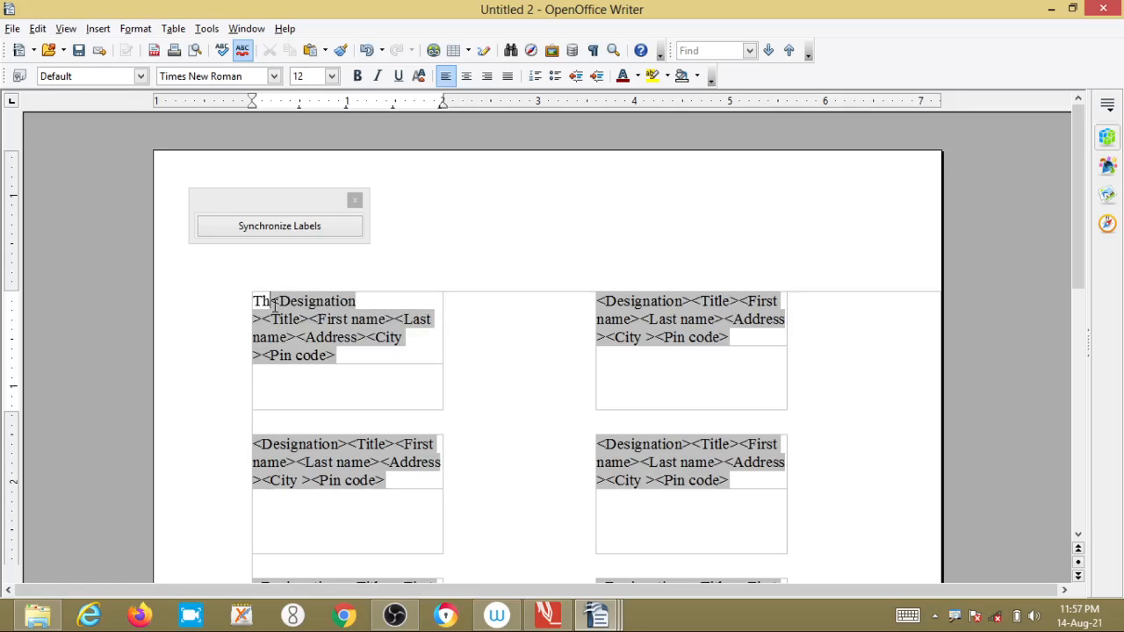
type("e")
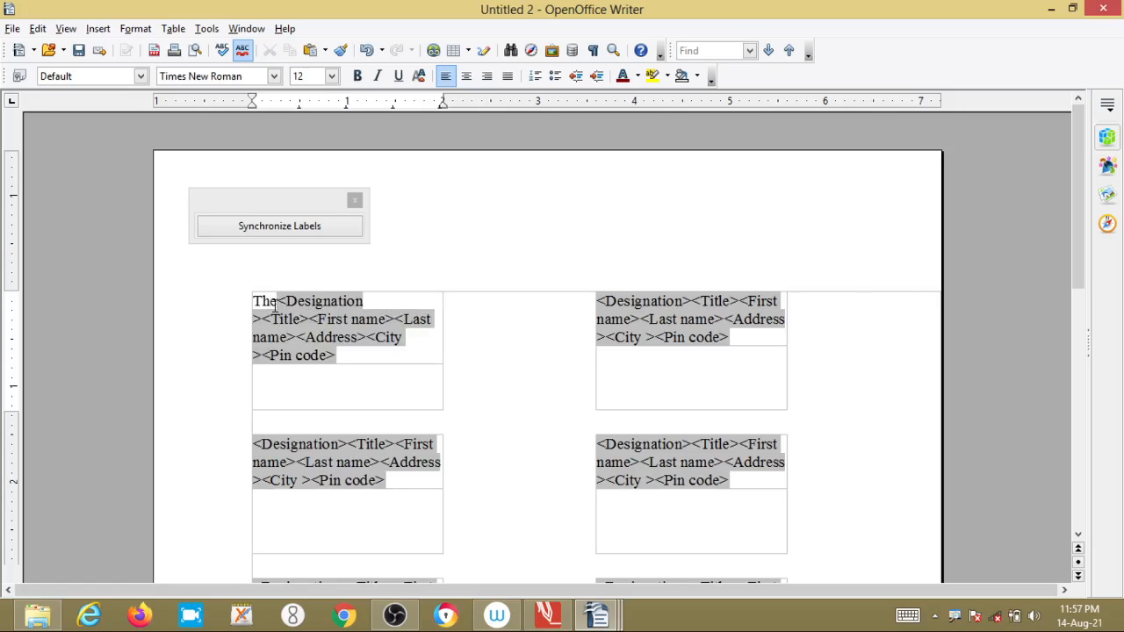
- Synchronize all labels with the edited first label and save the label document as temp4.odt
left_click(274, 226)
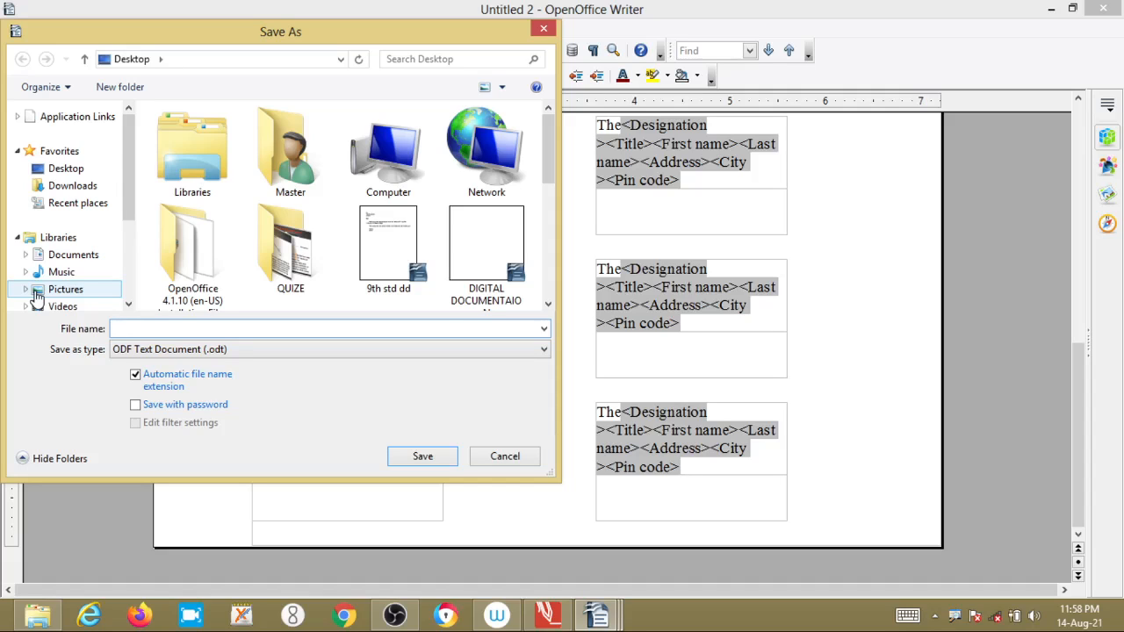
type("temp")
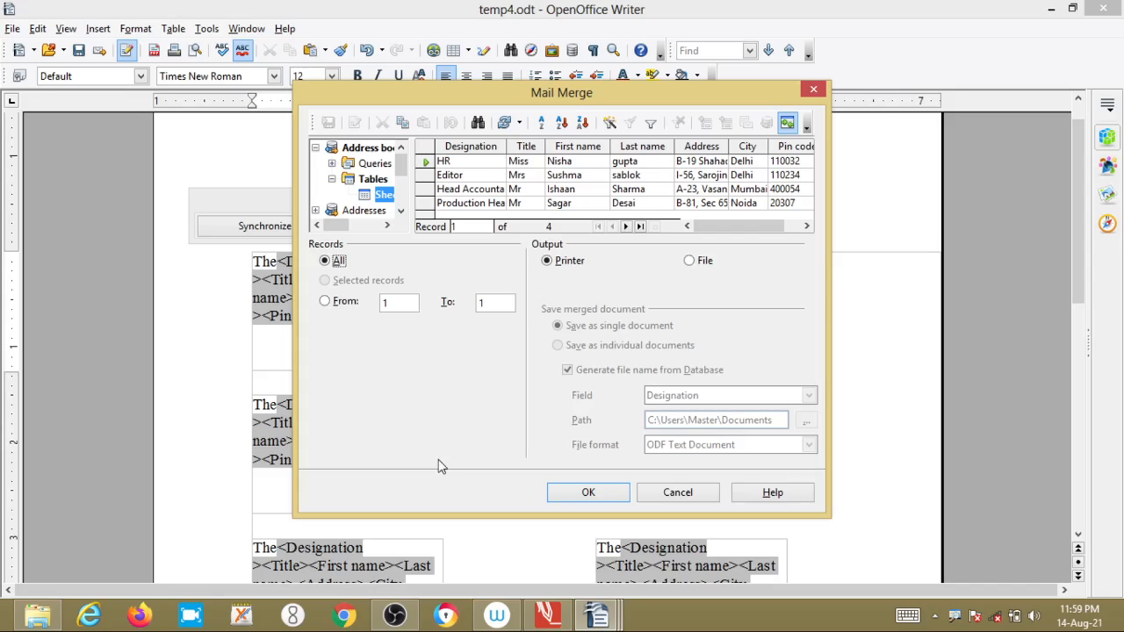
- Switch to the notes in PDF Annotator, underline "for" in item (iii), and handwrite the item "(iv) Printing lables" with its last word underlined
left_click(407, 620)
left_click(548, 617)
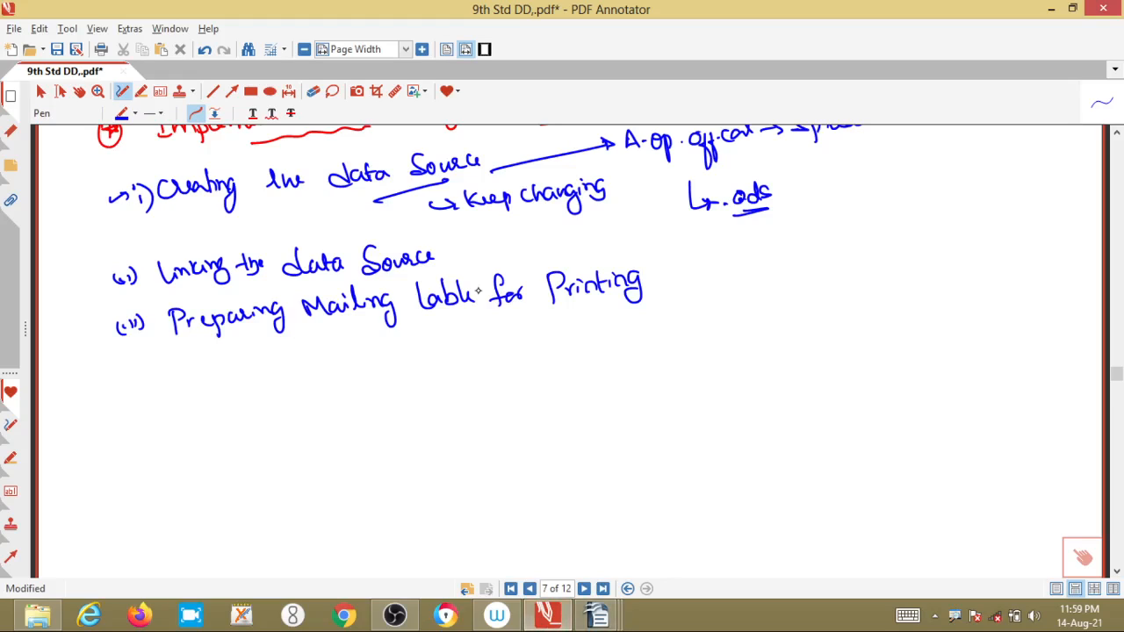
left_click_drag(486, 316, 535, 300)
mouse_move(109, 364)
left_mouse_down()
mouse_move(234, 365)
mouse_move(270, 378)
mouse_move(287, 335)
mouse_move(313, 333)
mouse_move(350, 339)
mouse_move(355, 353)
left_mouse_up()
left_click_drag(272, 390, 348, 363)
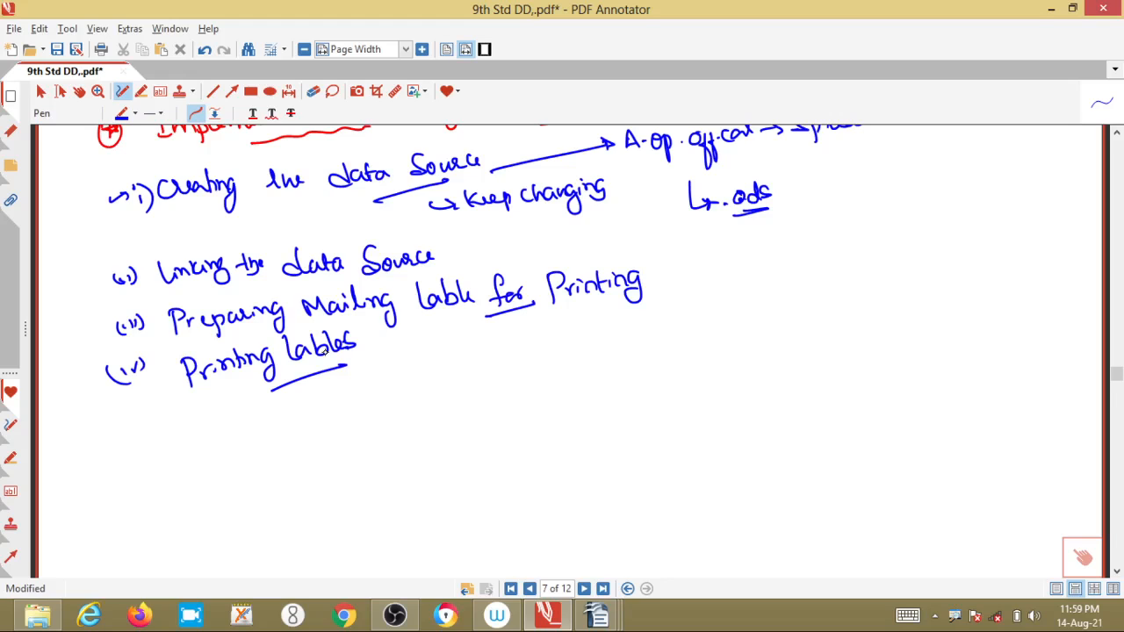
left_click(393, 615)
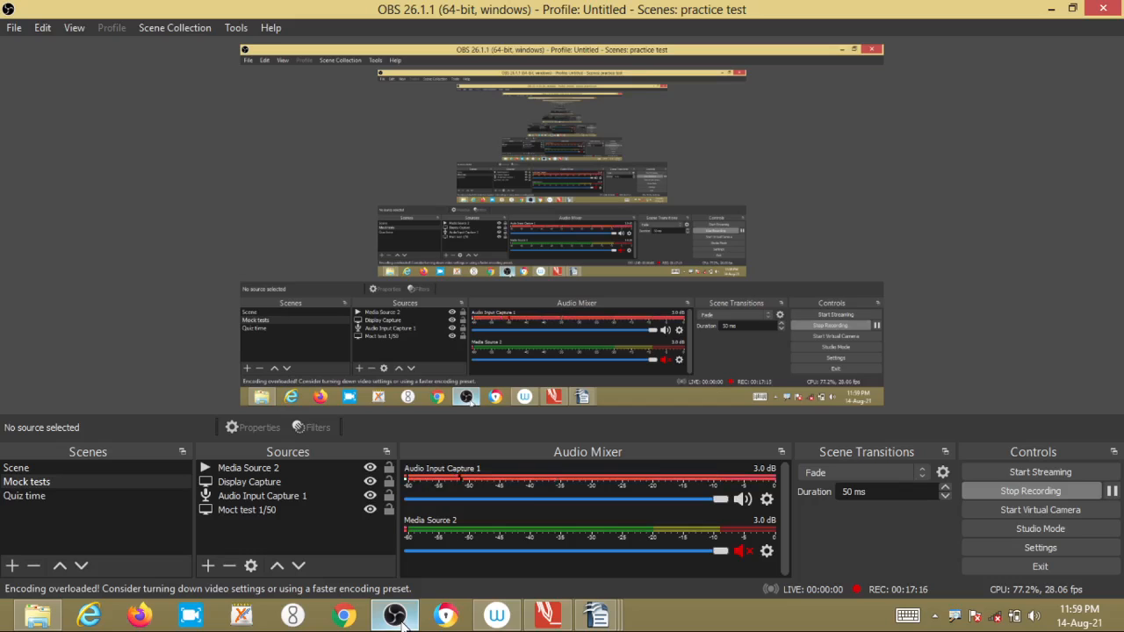
left_click(397, 618)
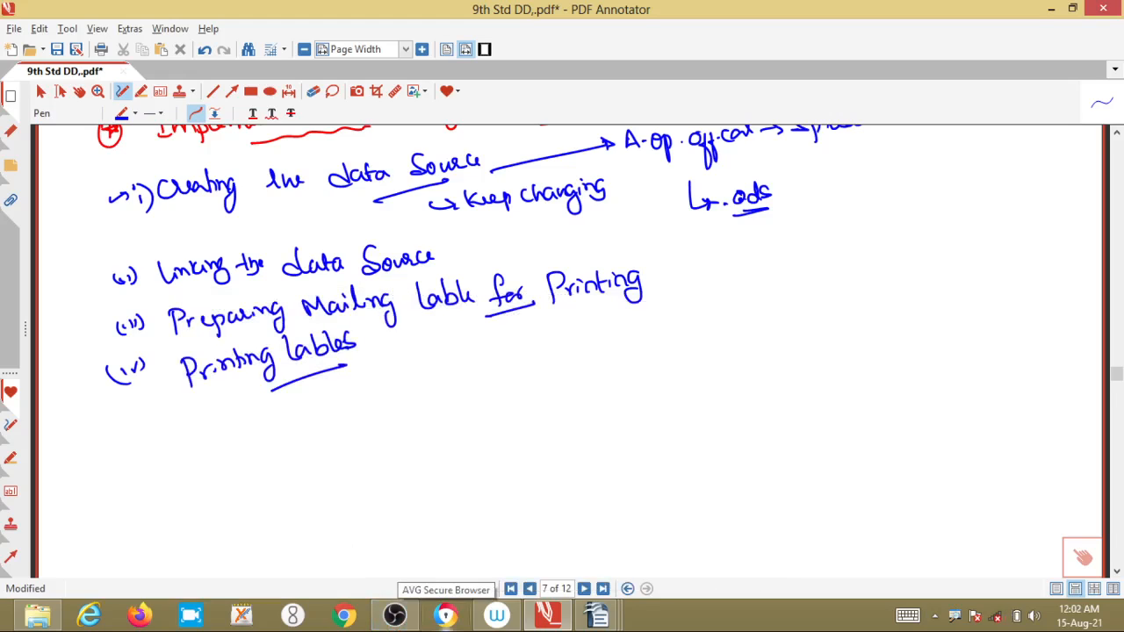
left_click(393, 617)
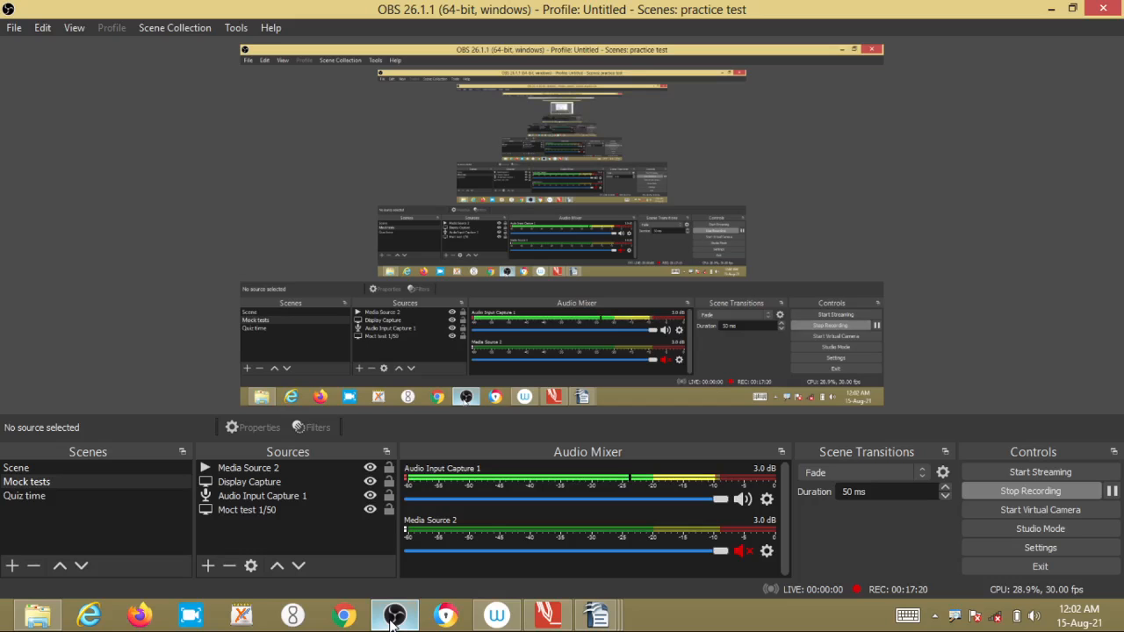
left_click(394, 617)
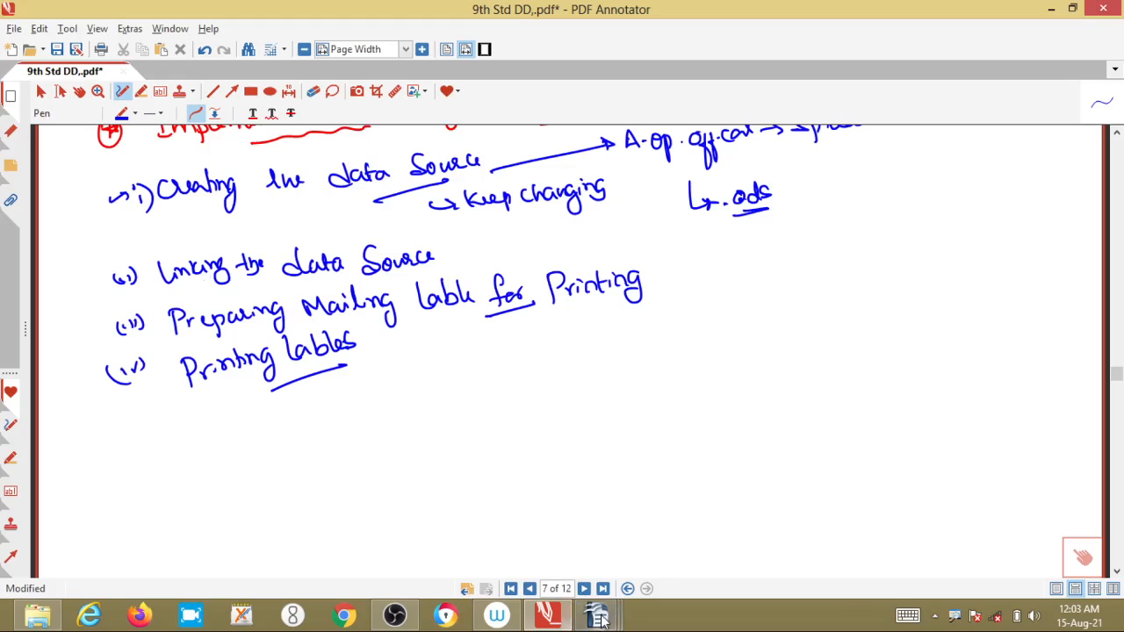
- Switch back to temp4.odt in OpenOffice Writer and run the mail merge for all records with the printer as output
mouse_move(606, 620)
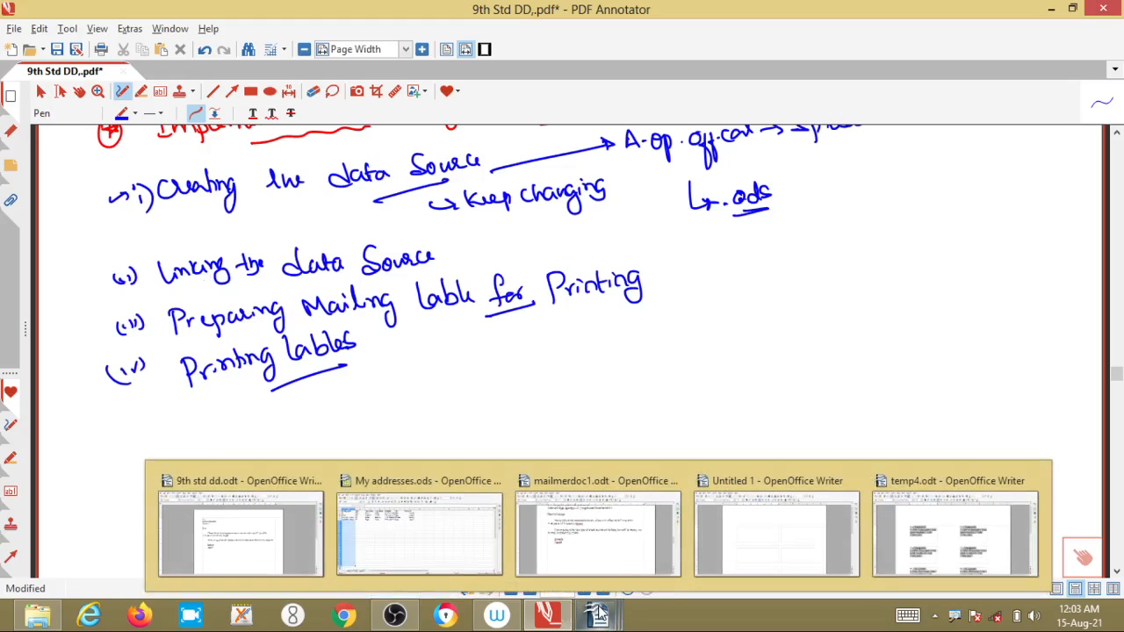
mouse_move(904, 553)
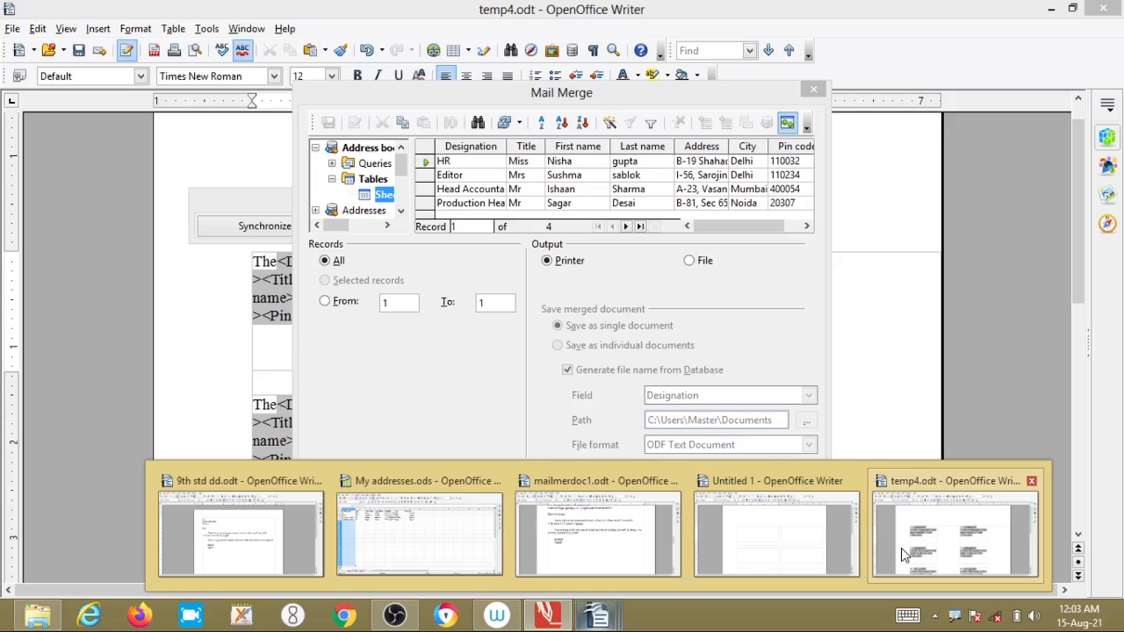
left_click(909, 544)
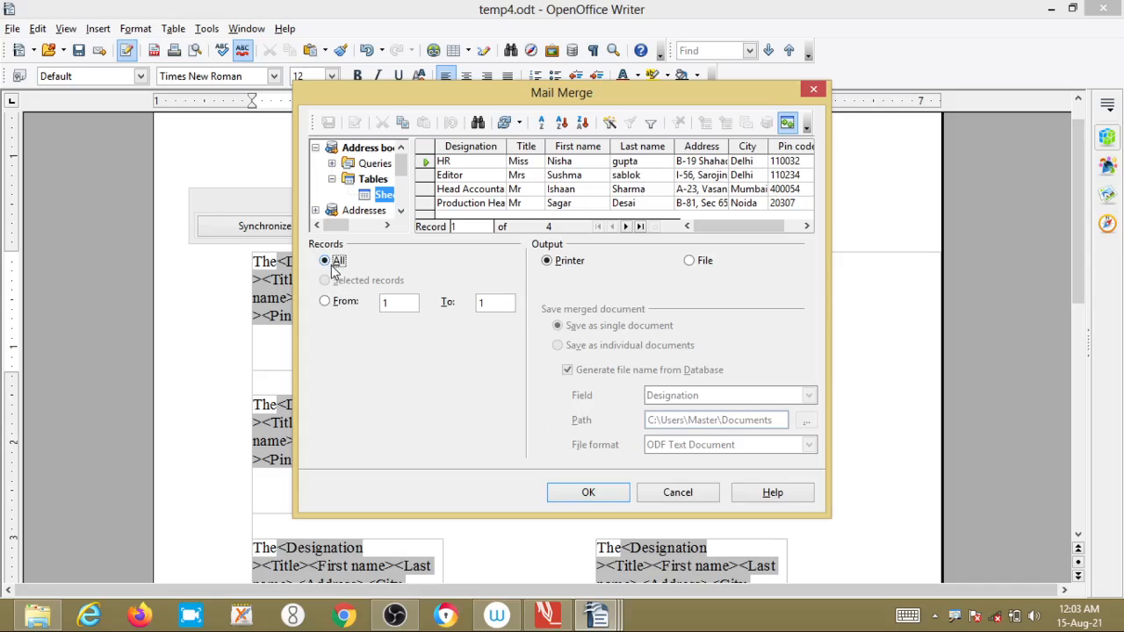
left_click(324, 302)
left_click(327, 261)
left_click(619, 499)
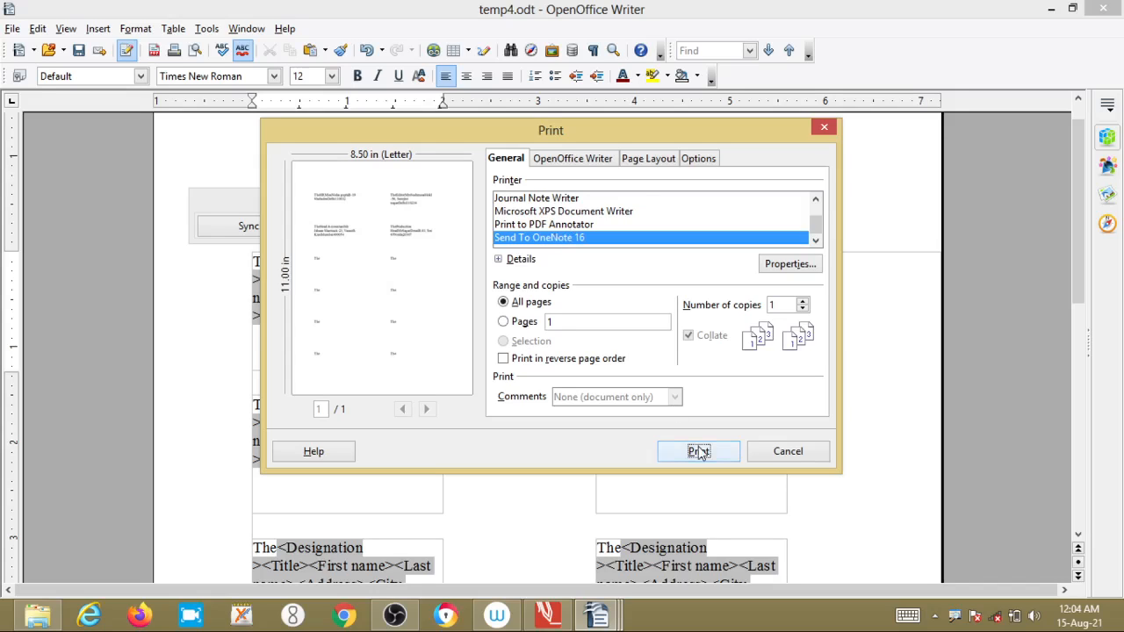
- Try to print the merged labels with the Send To OneNote 16 printer and dismiss the OneNote message
left_click(540, 226)
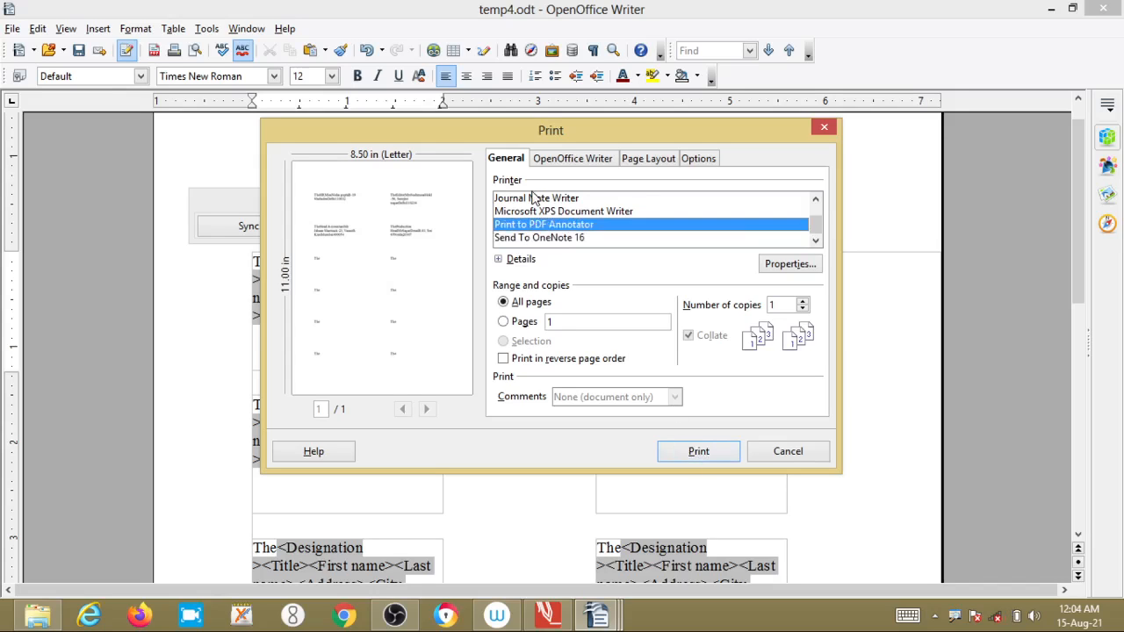
left_click(533, 198)
left_click(537, 238)
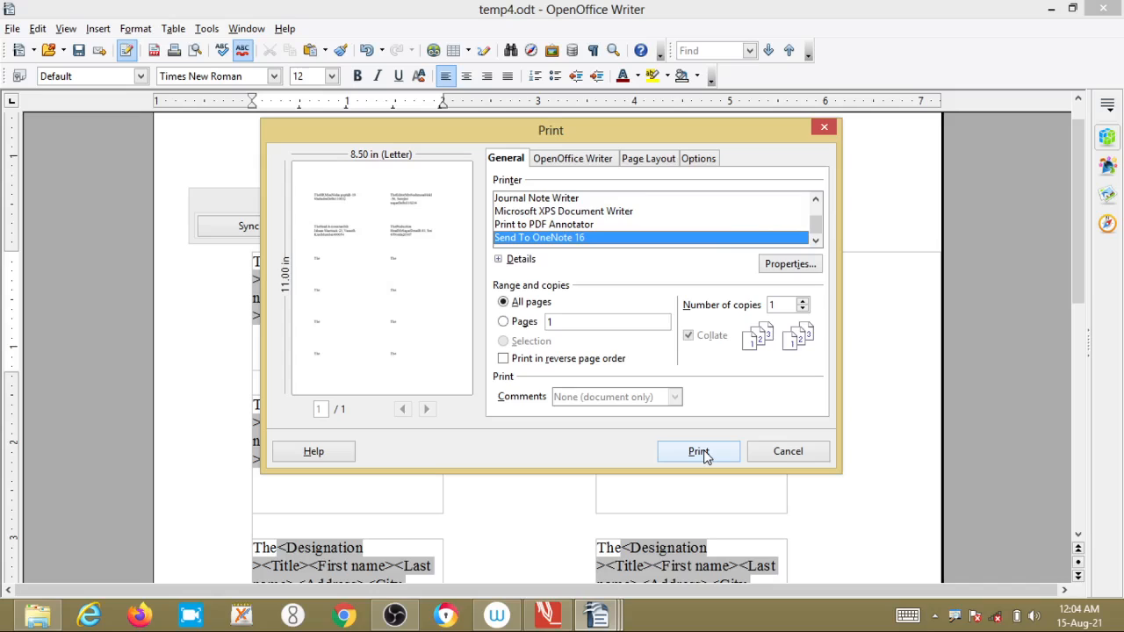
left_click(699, 451)
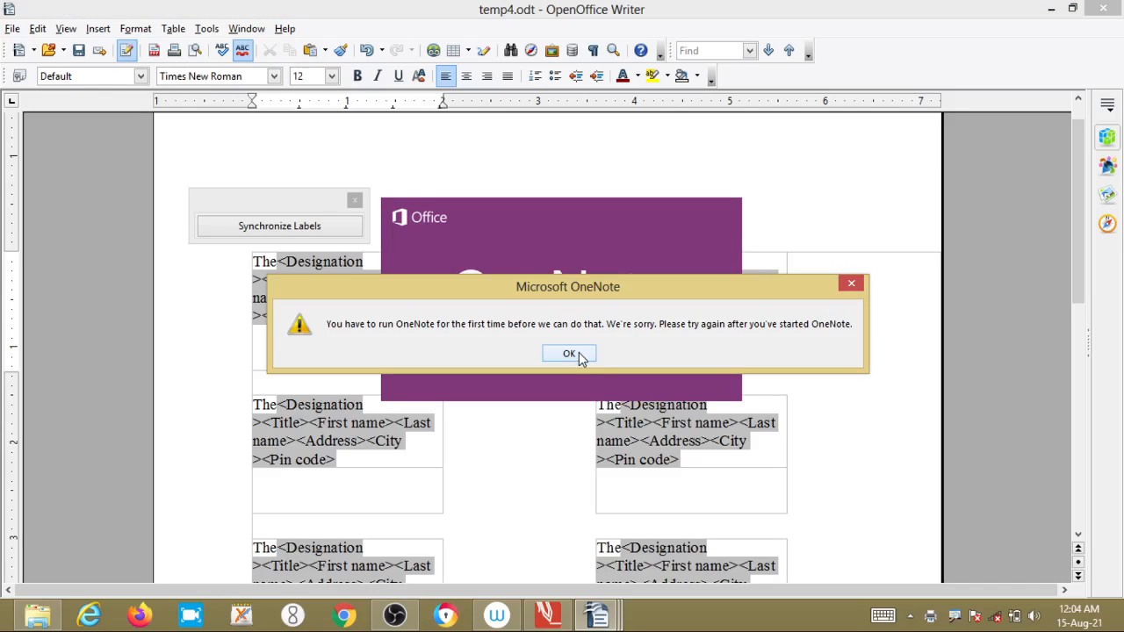
left_click(395, 615)
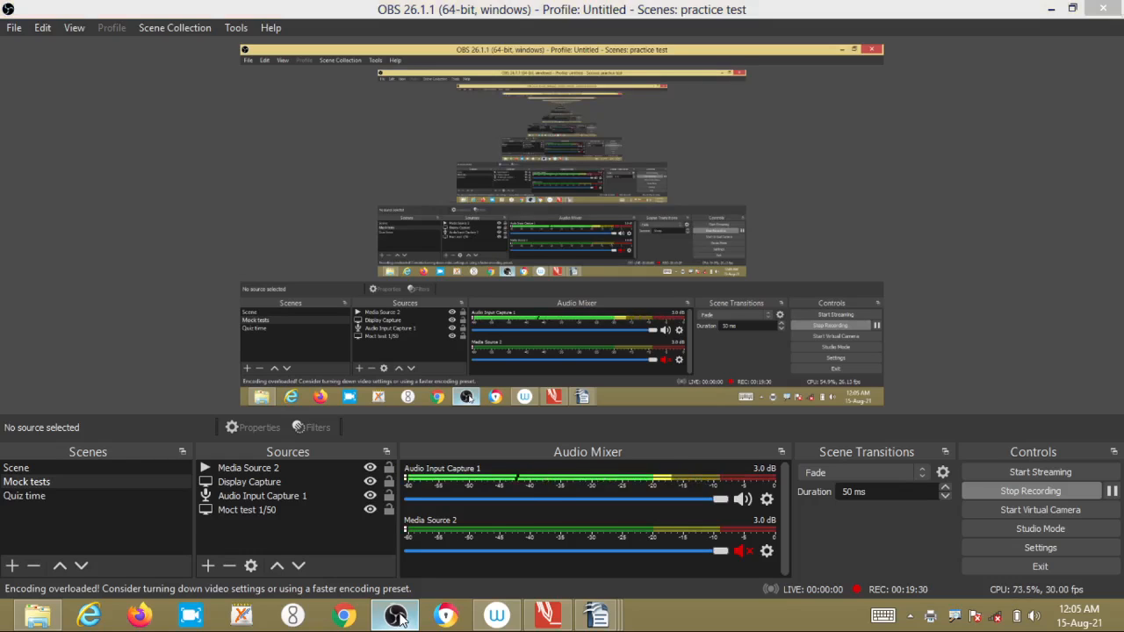
left_click(395, 617)
left_click(555, 351)
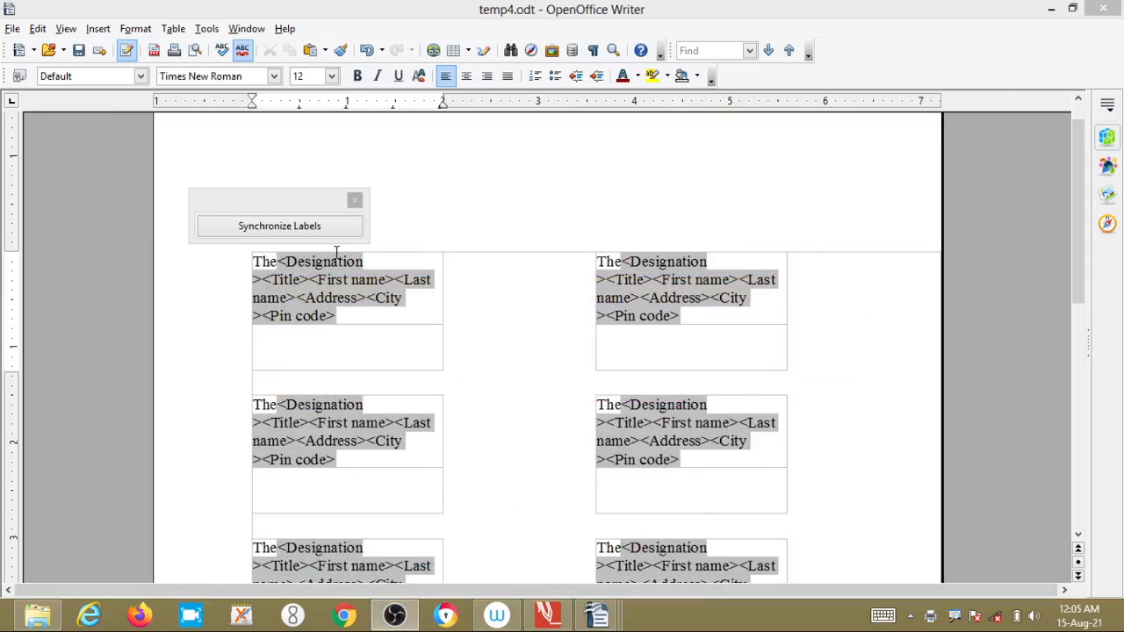
- Start printing temp4.odt again and choose to print it as a form letter
left_click(18, 32)
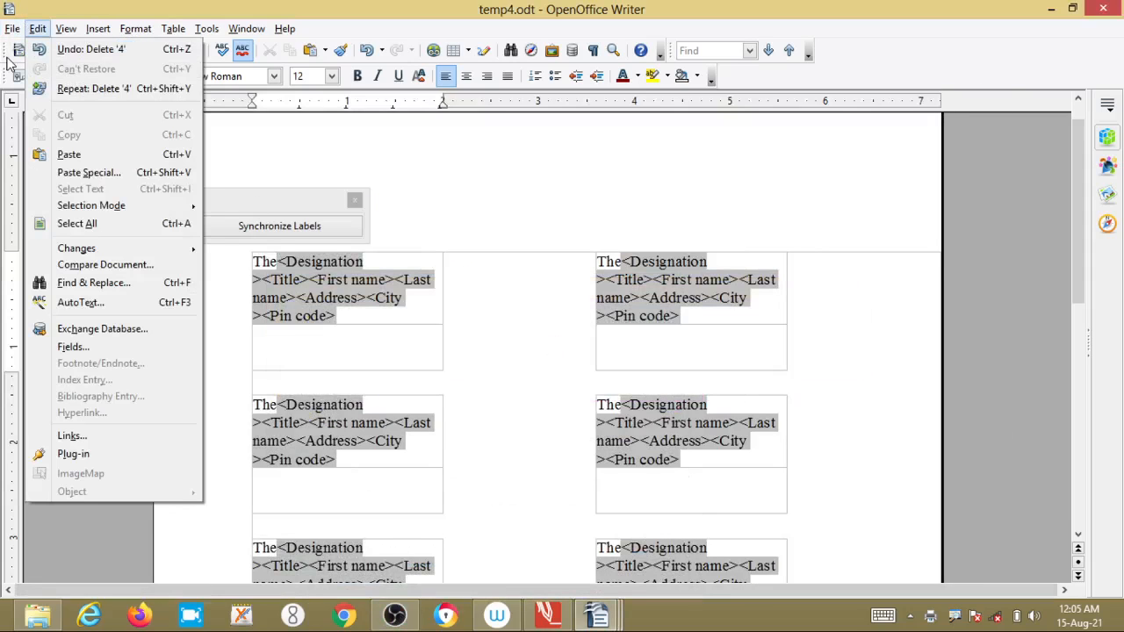
mouse_move(12, 29)
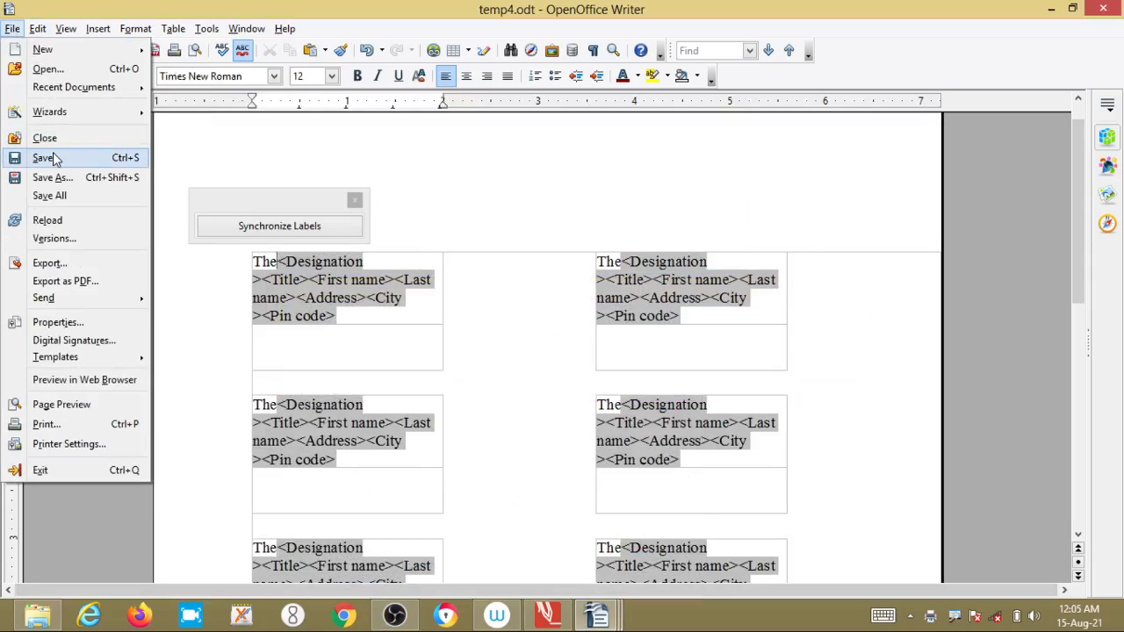
left_click(46, 425)
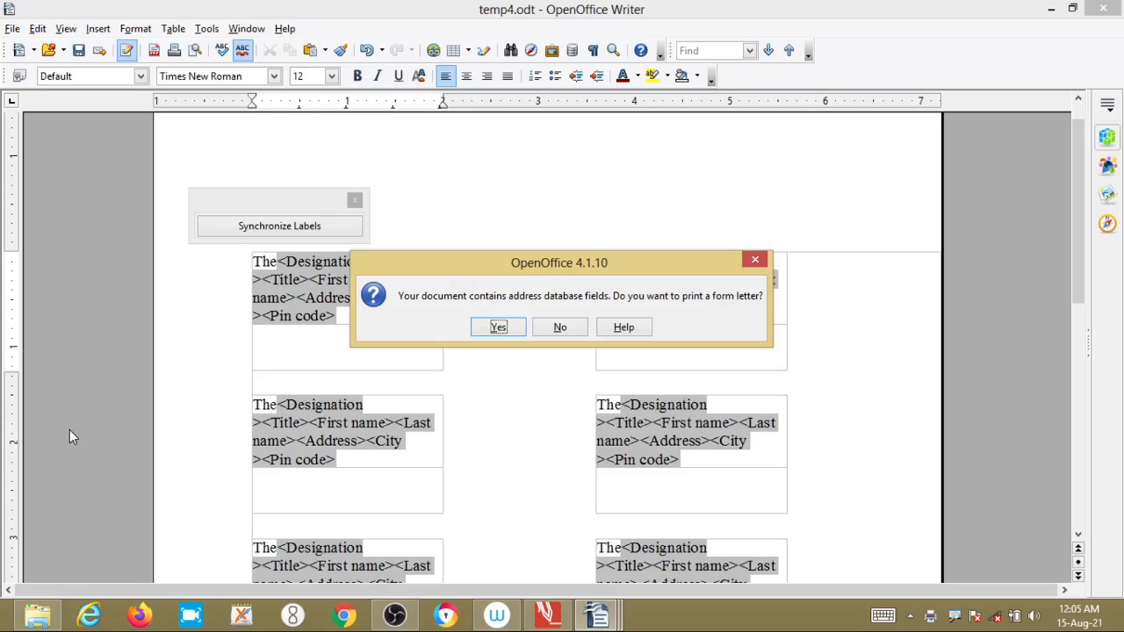
left_click(499, 327)
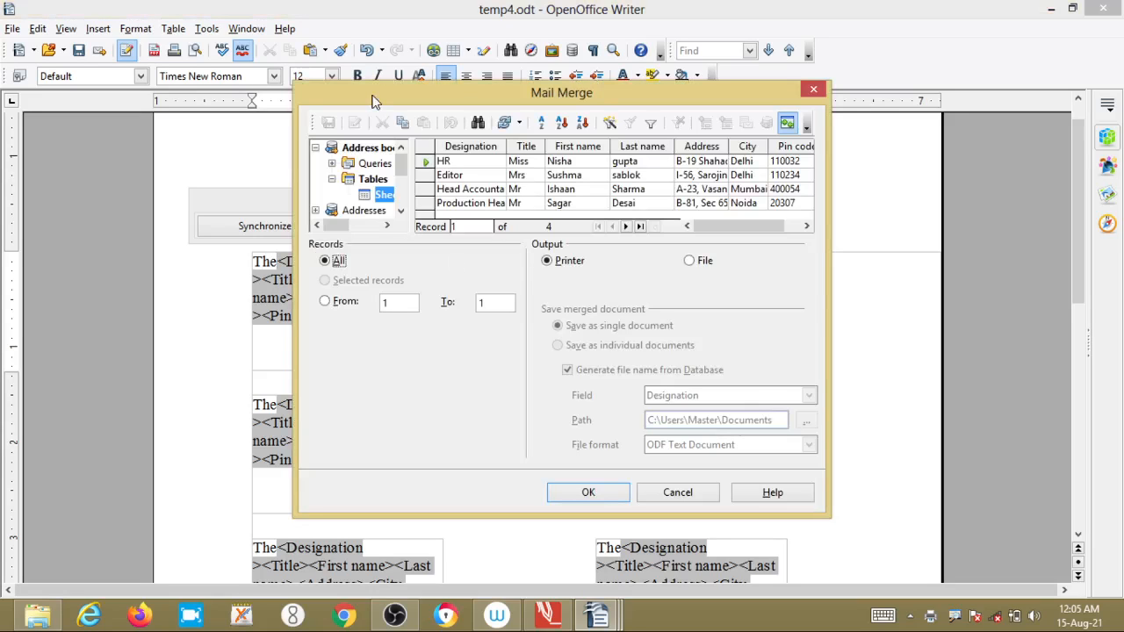
- Set the mail merge output to a file and compare its save options, choosing to save as a single document
left_click(703, 265)
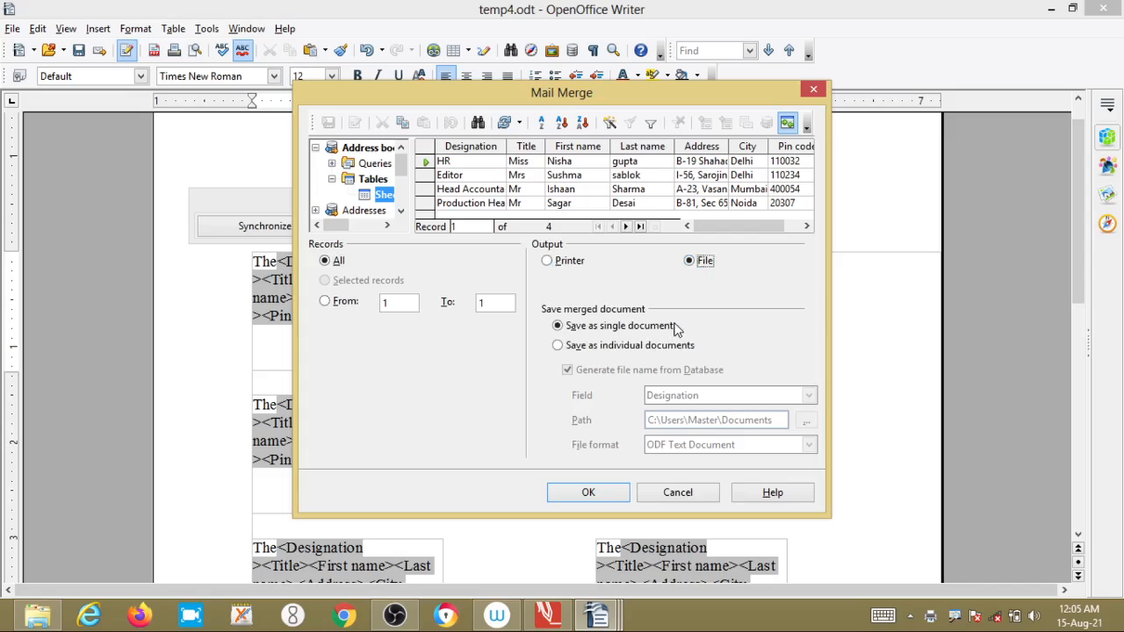
left_click(620, 350)
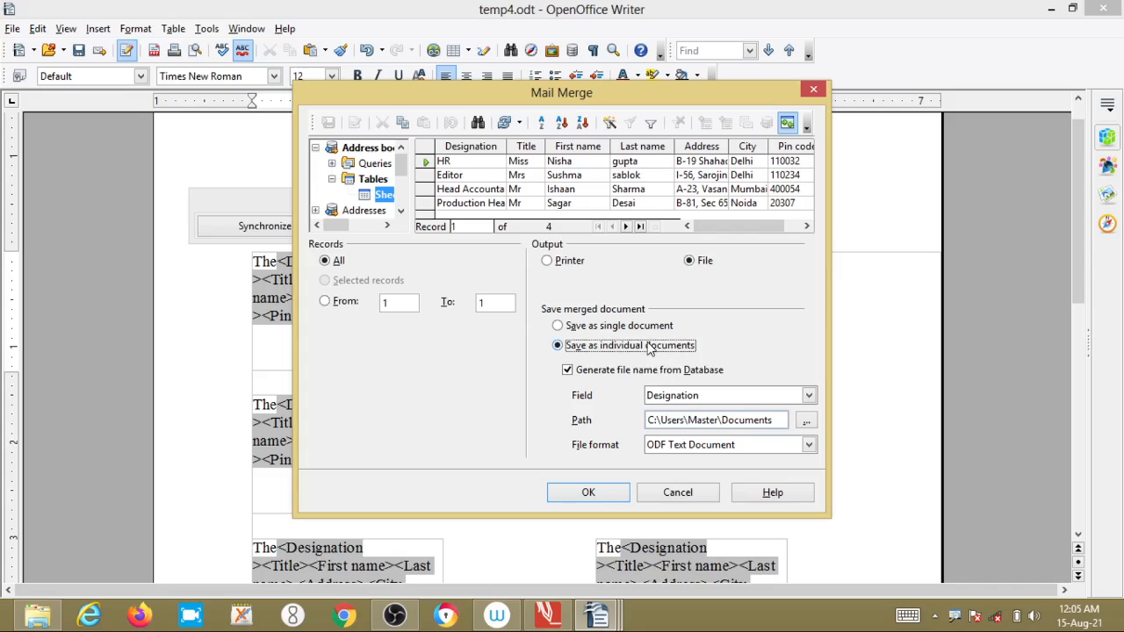
left_click(614, 327)
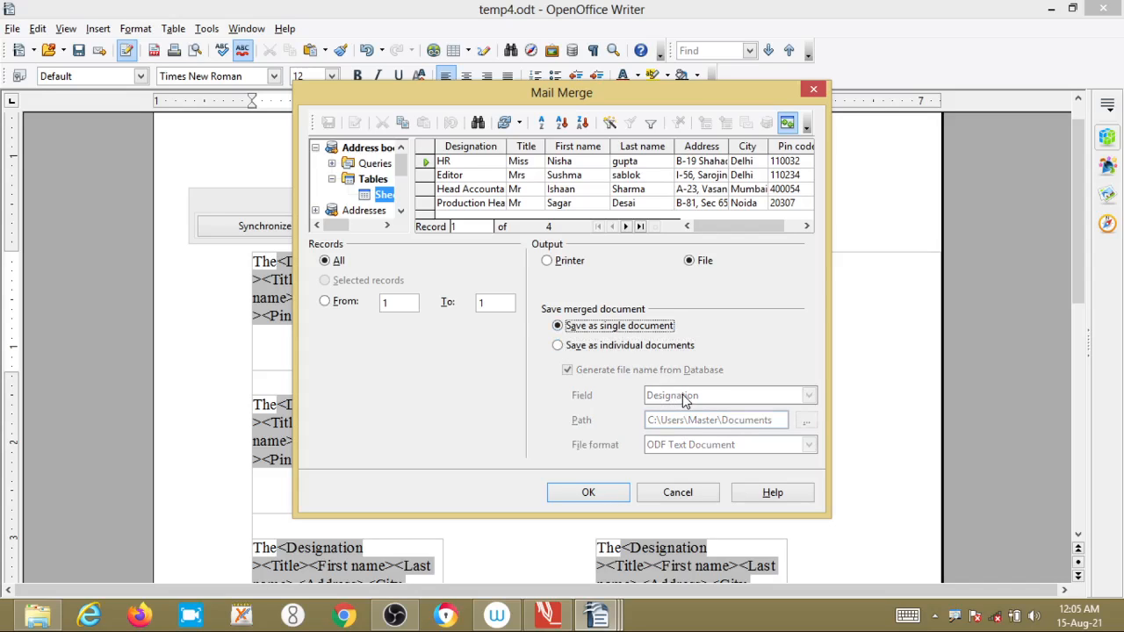
left_click(656, 348)
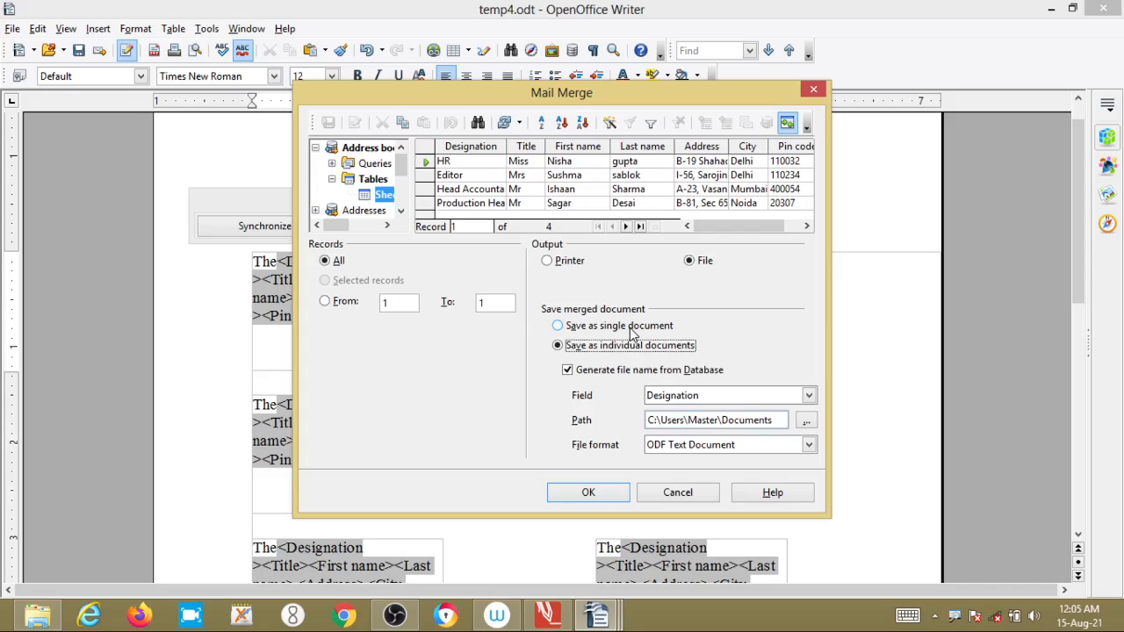
left_click(629, 330)
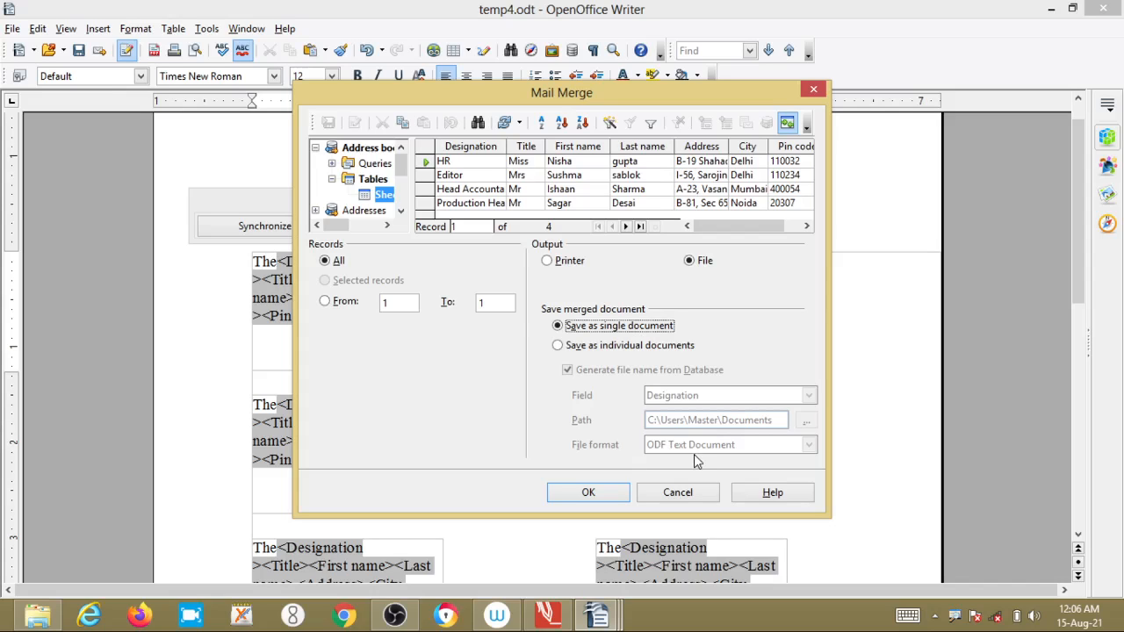
- Confirm the merge and save the merged labels in the Documents library under the file name "lables"
left_click(598, 498)
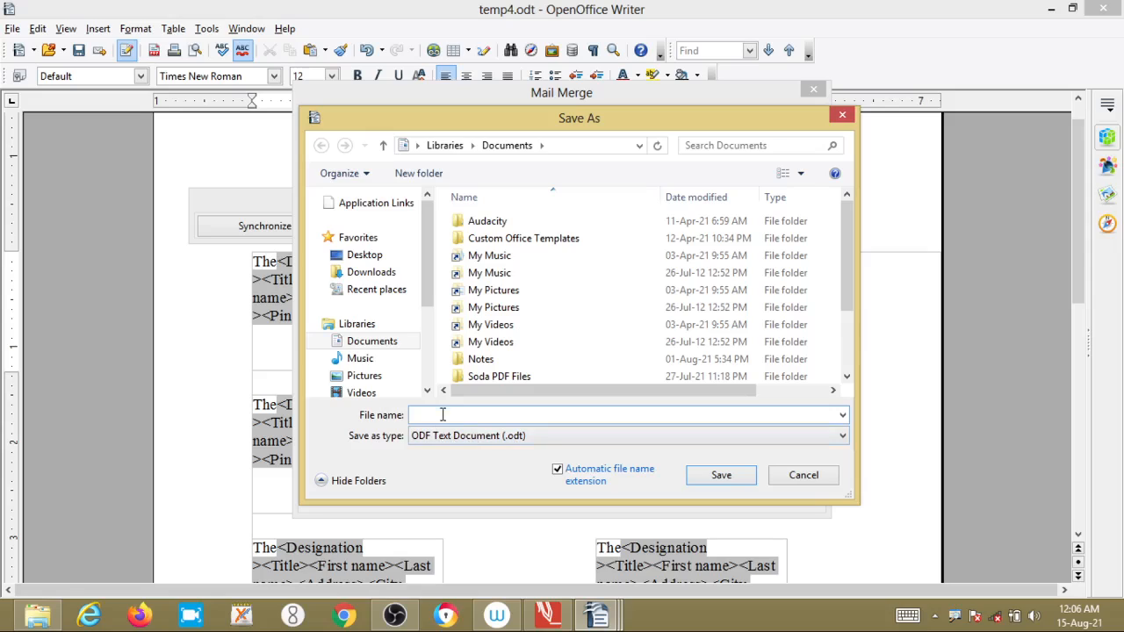
type("lables")
left_click(707, 475)
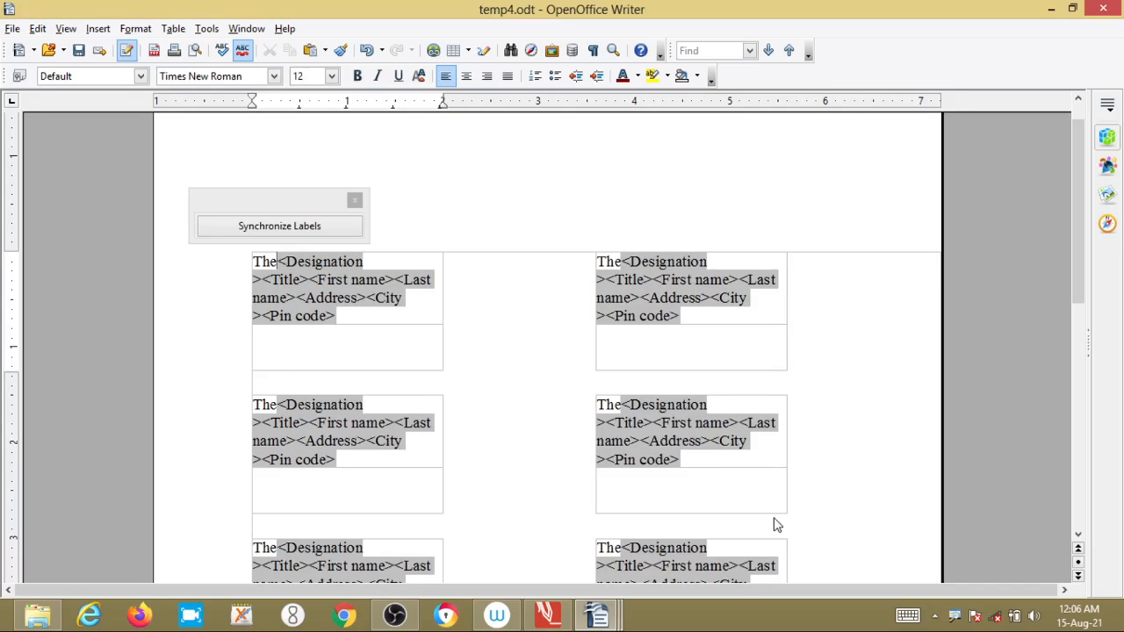
- Switch to PDF Annotator and review the handwritten mail merge notes on its applications, main document, data source and merging steps
left_click(551, 620)
scroll(325, 380, "up", 4)
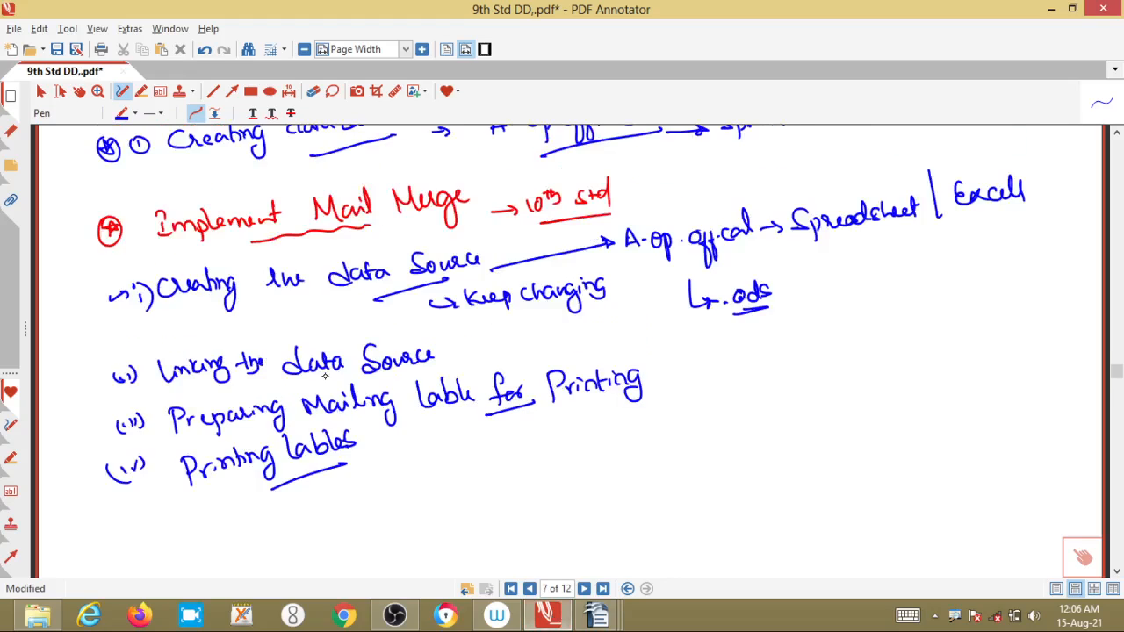
scroll(325, 380, "up", 8)
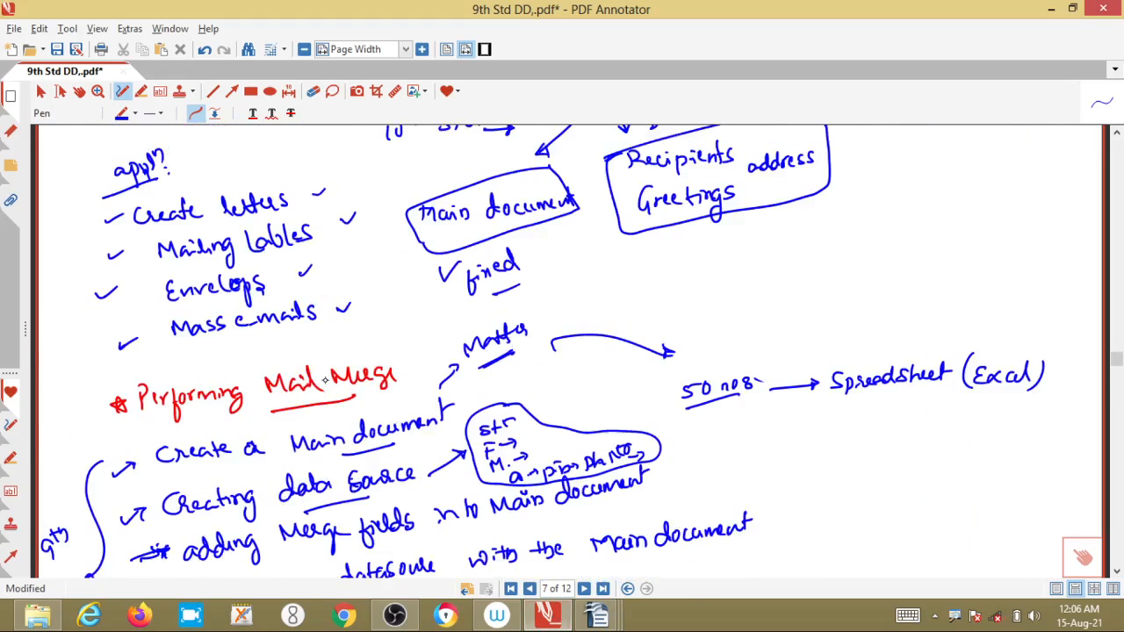
scroll(327, 382, "down", 2)
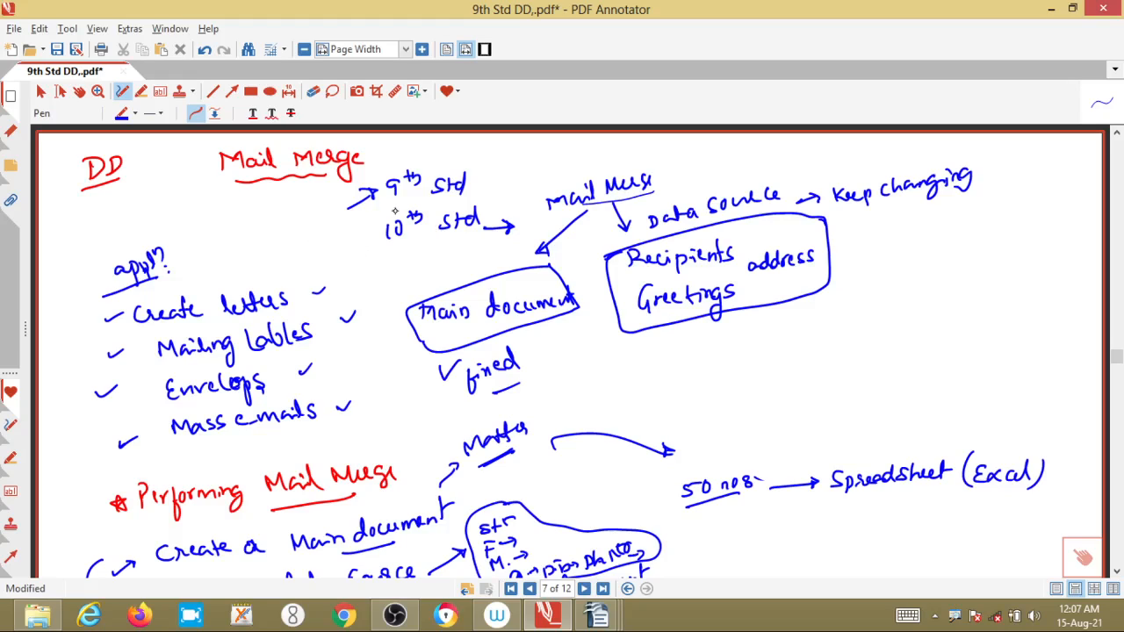
scroll(281, 306, "down", 1)
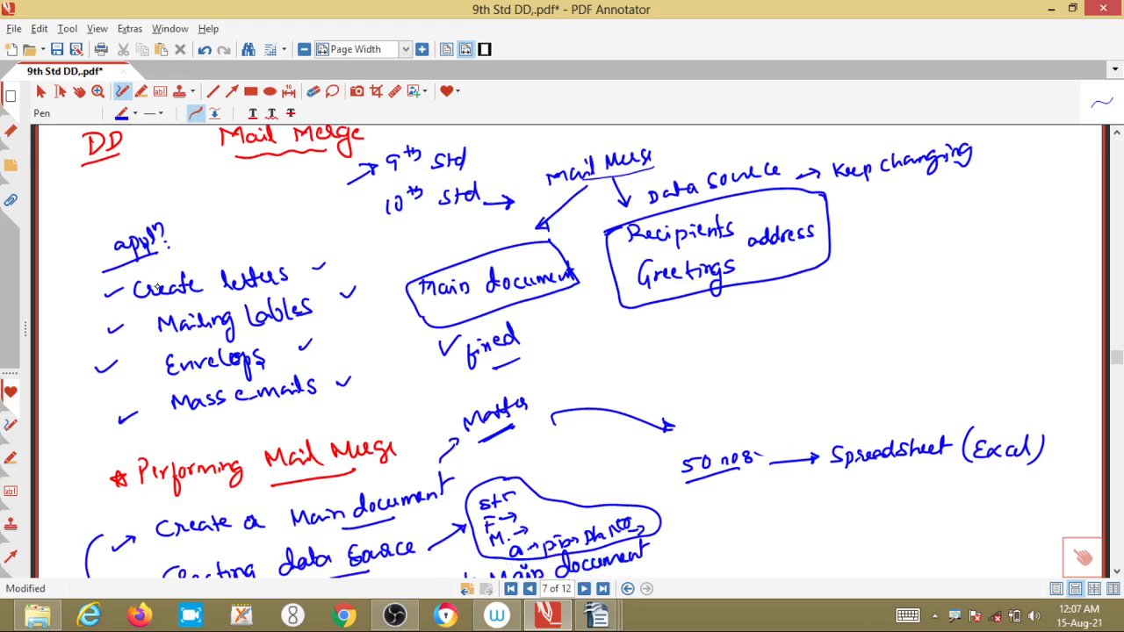
scroll(340, 310, "down", 1)
scroll(341, 310, "down", 2)
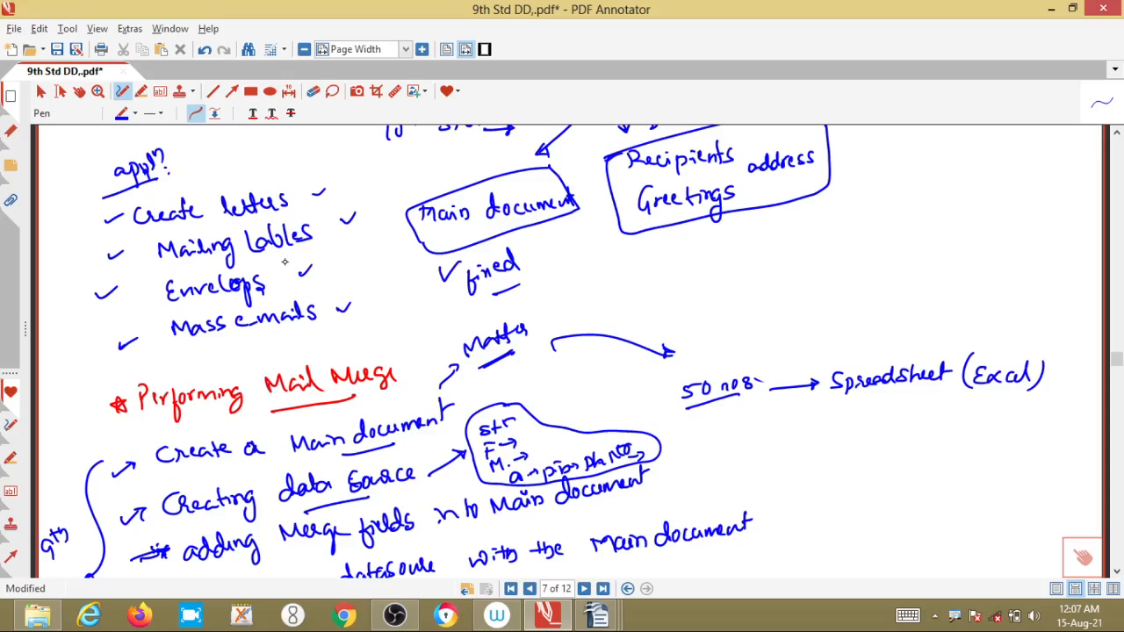
scroll(234, 305, "down", 1)
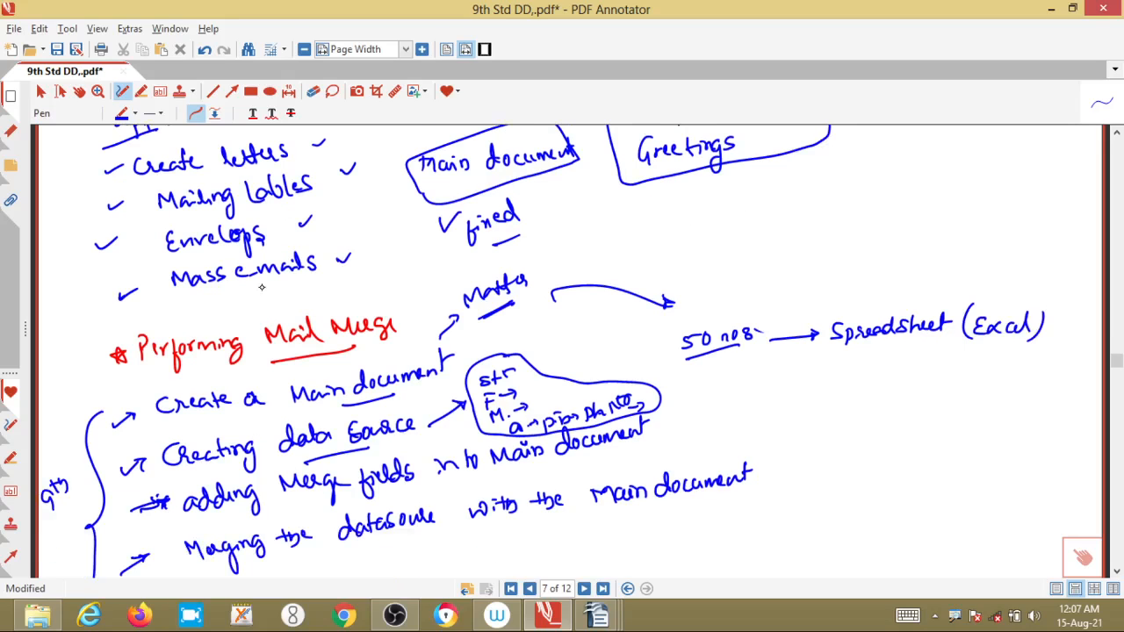
scroll(290, 193, "up", 3)
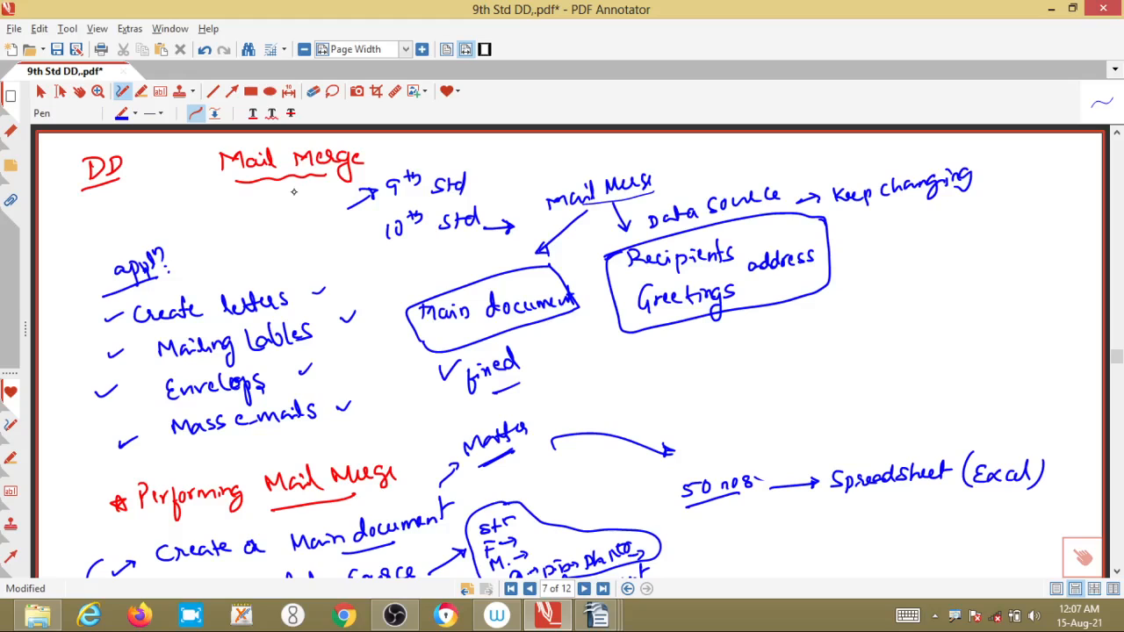
- In the notes' merging step, underline "datasource" and "Main document", and write "changing" with an arrow below the data source
scroll(249, 442, "down", 1)
scroll(253, 419, "down", 2)
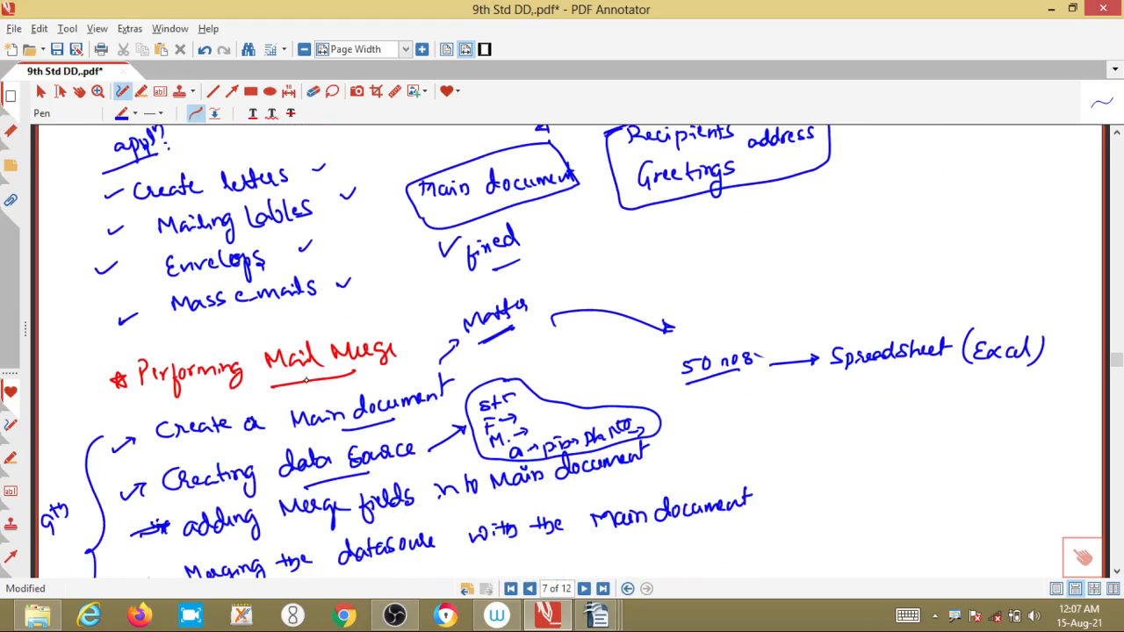
scroll(306, 380, "down", 5)
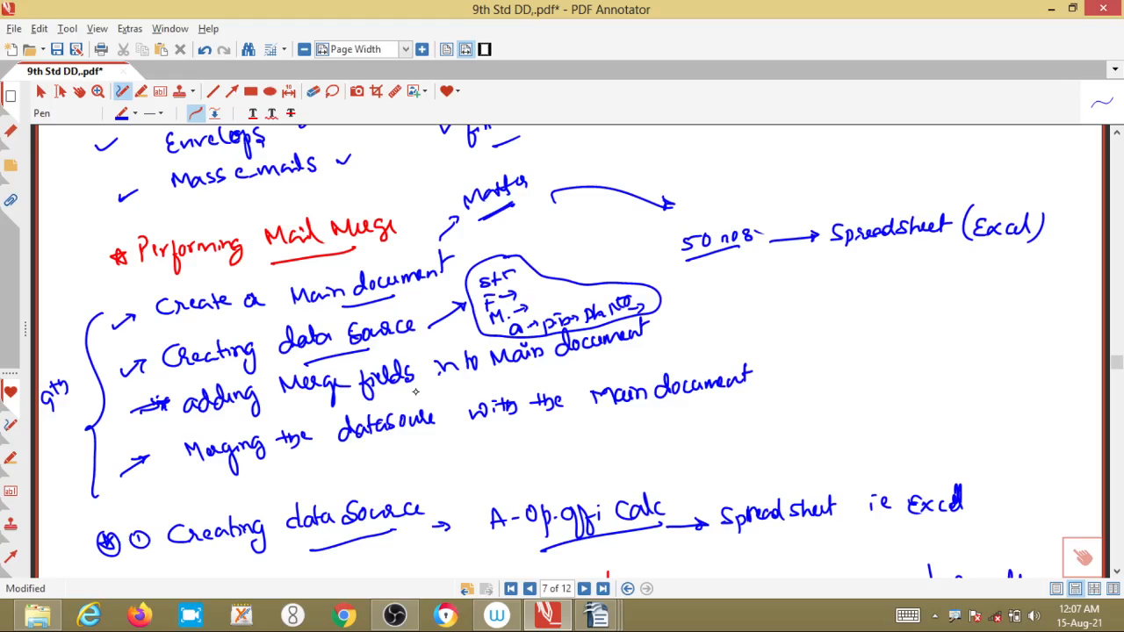
left_click_drag(361, 446, 413, 444)
left_click_drag(636, 424, 695, 392)
left_click_drag(421, 439, 428, 457)
mouse_move(443, 467)
left_mouse_down()
mouse_move(439, 479)
mouse_move(458, 476)
left_mouse_up()
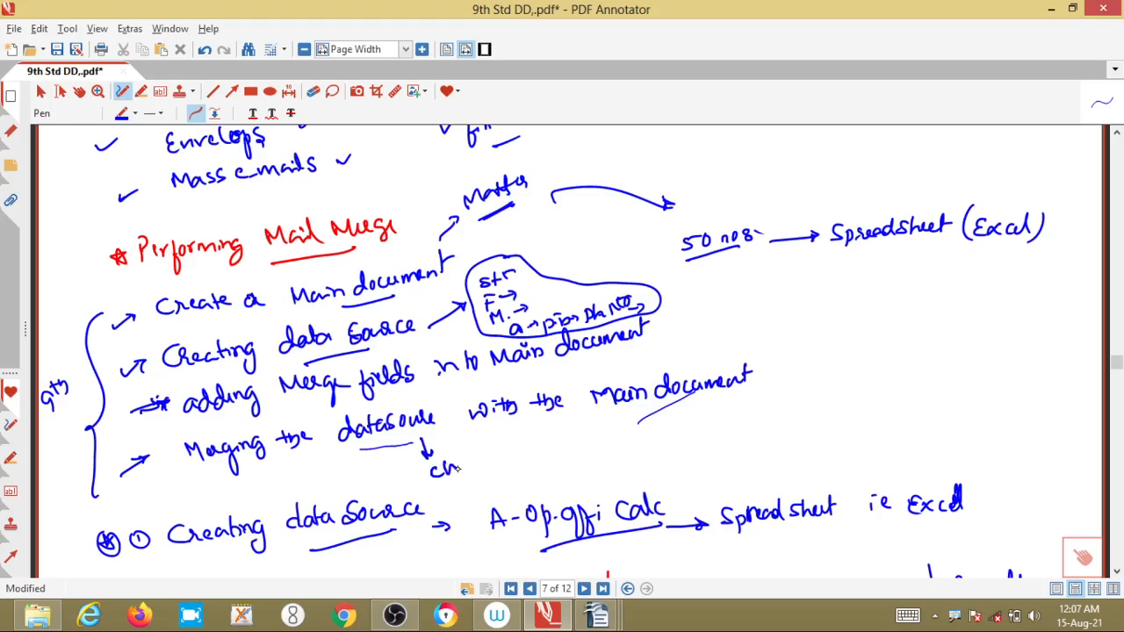
left_click_drag(457, 470, 515, 461)
- Annotate "Main document" with an arrow to underlined "fixed | Information", and write underlined "common data" above it with a downward arrow
left_click_drag(689, 411, 745, 421)
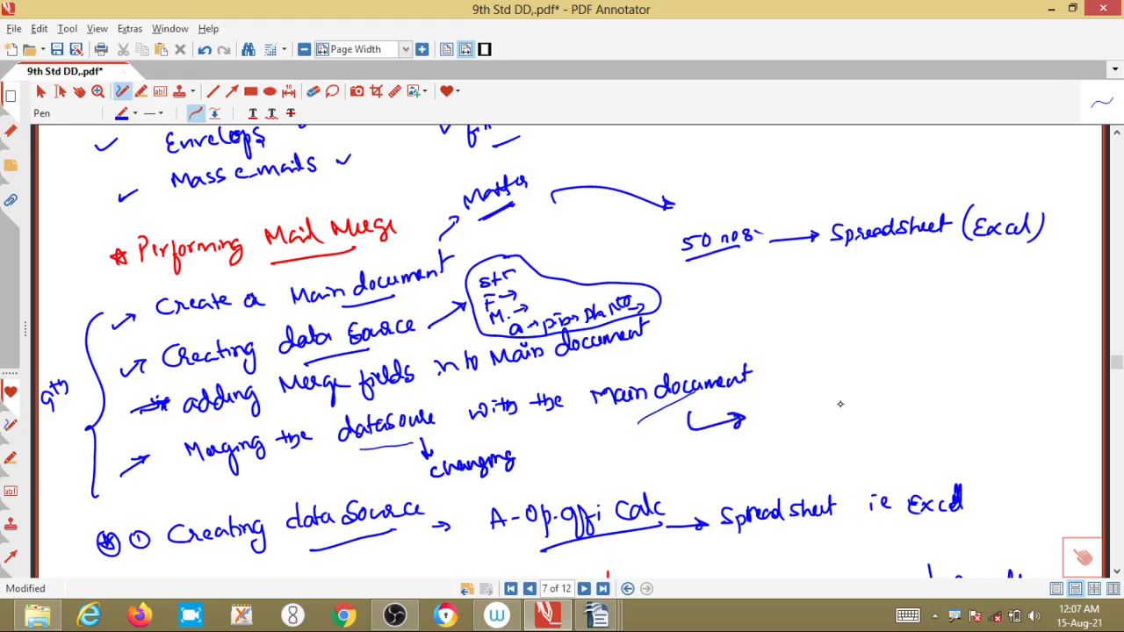
mouse_move(759, 409)
left_mouse_down()
mouse_move(807, 402)
mouse_move(805, 416)
left_mouse_up()
left_click_drag(784, 430, 805, 422)
mouse_move(831, 371)
left_mouse_down()
mouse_move(826, 417)
mouse_move(929, 362)
mouse_move(951, 365)
left_mouse_up()
left_click_drag(810, 434, 891, 406)
left_click_drag(863, 320, 836, 341)
mouse_move(773, 320)
left_mouse_down()
mouse_move(854, 309)
mouse_move(919, 281)
left_mouse_up()
left_click_drag(822, 333, 888, 313)
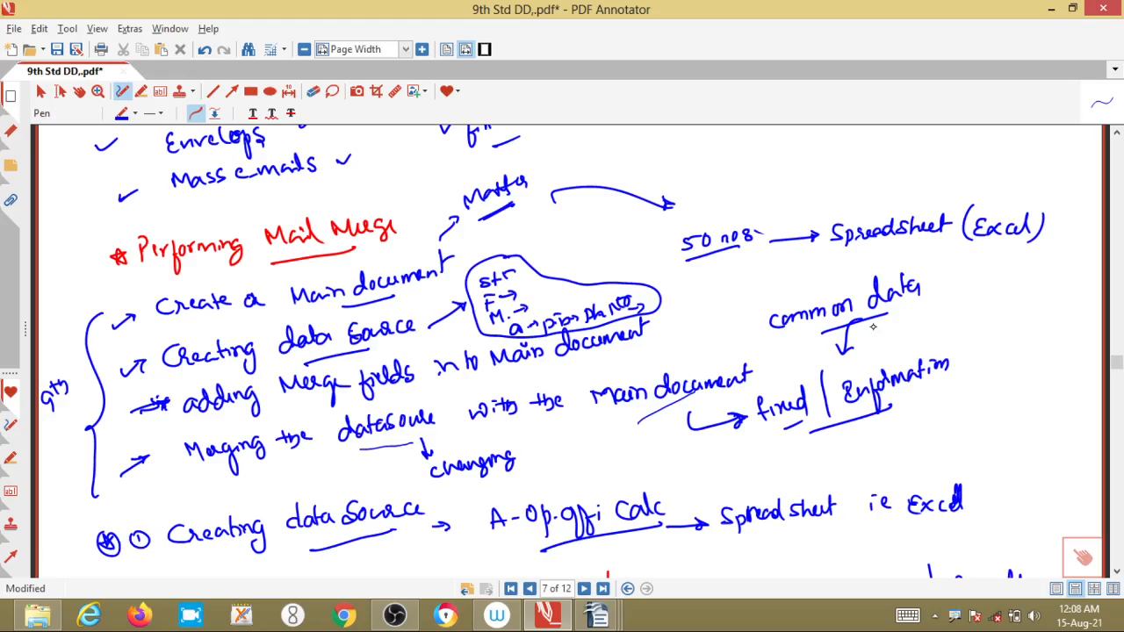
- Draw an underline stroke beneath the "Spreadsheet ie Excel" note on the "Creating data source" line
scroll(856, 314, "down", 3)
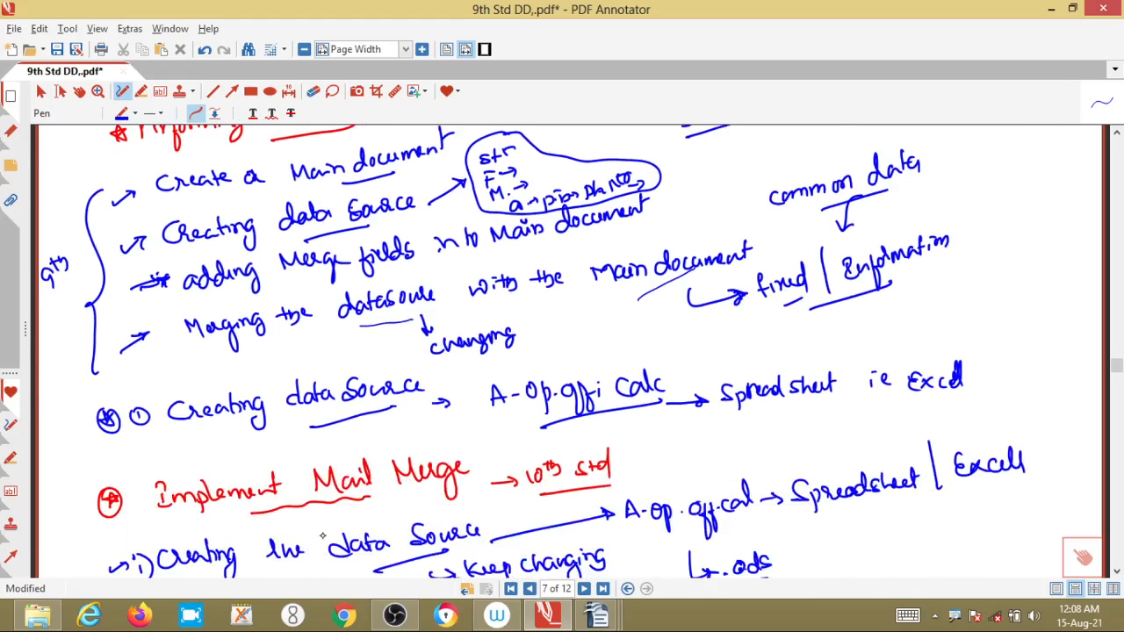
scroll(355, 443, "down", 2)
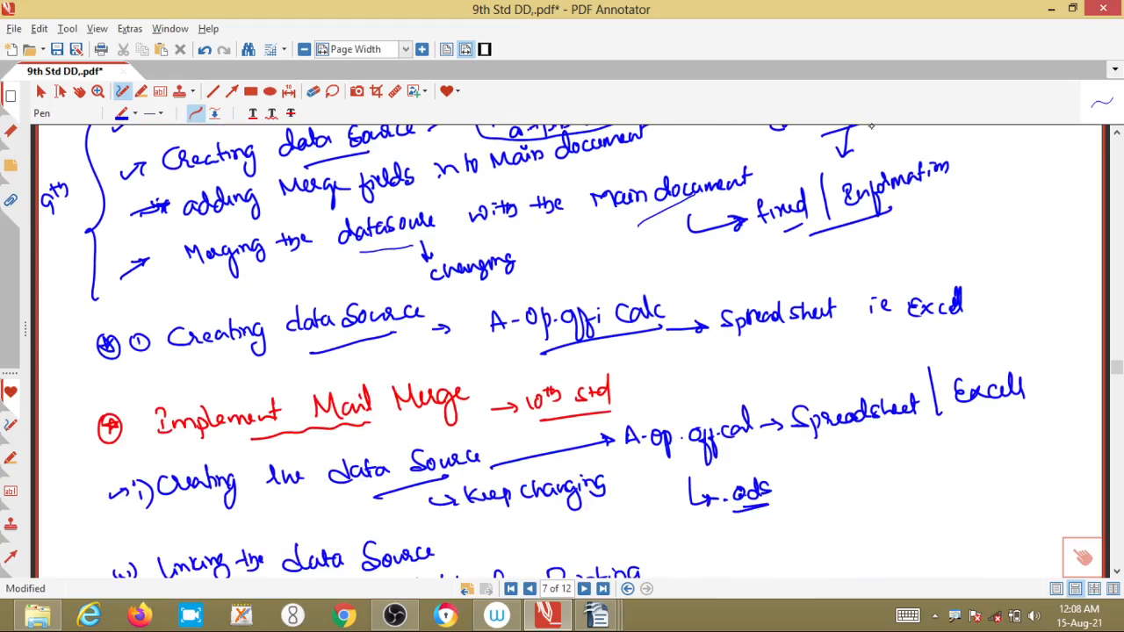
left_click_drag(765, 347, 870, 361)
scroll(322, 454, "down", 2)
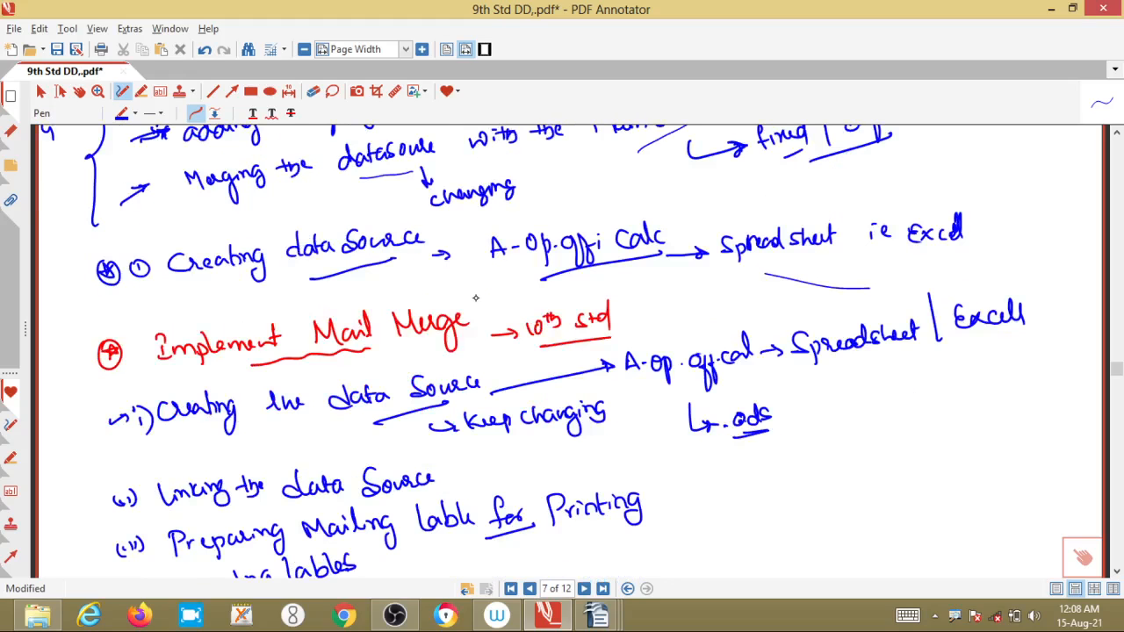
scroll(475, 297, "up", 1)
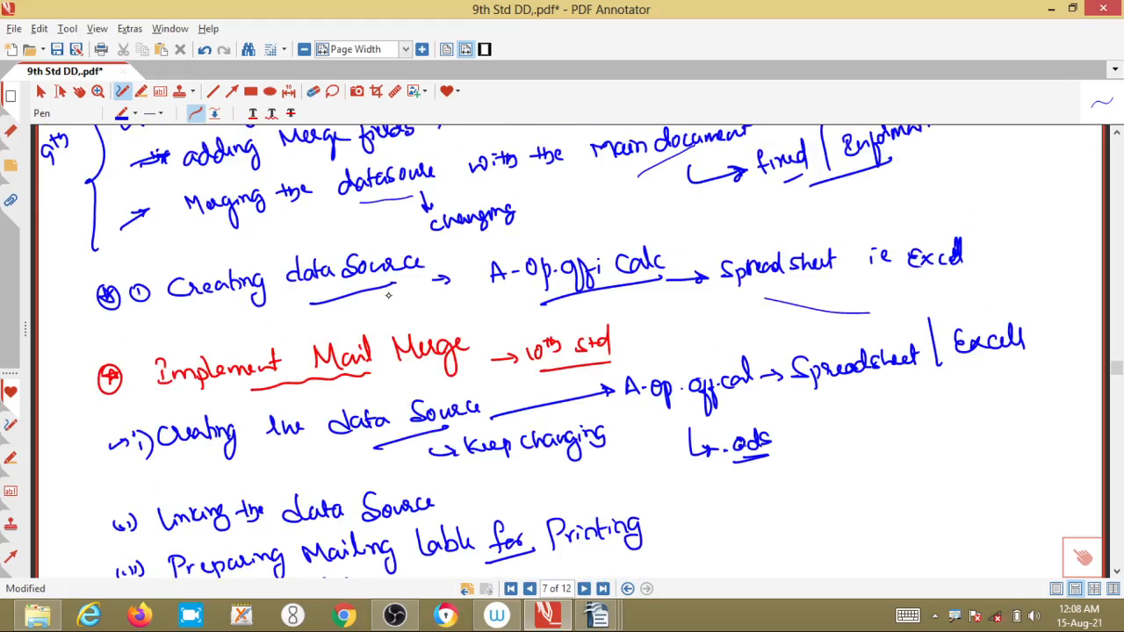
- Mark the first three steps of the "Implement Mail Merge" list with arrows and underline "lable" in the third
scroll(388, 296, "down", 4)
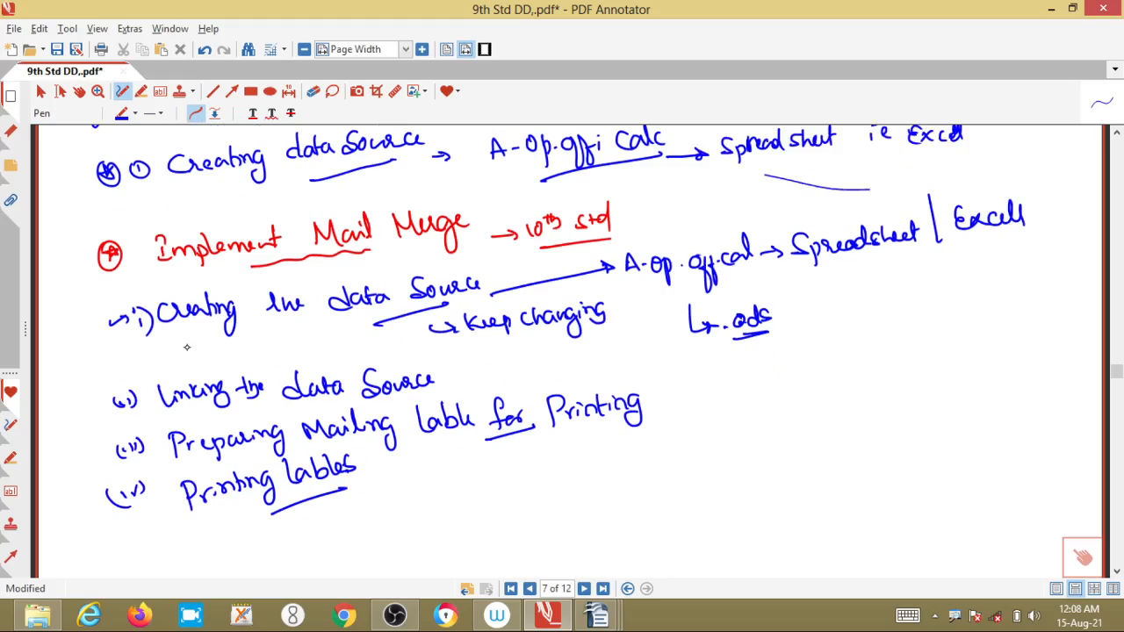
left_click_drag(101, 323, 128, 318)
mouse_move(77, 423)
left_mouse_down()
mouse_move(97, 414)
mouse_move(95, 425)
left_mouse_up()
left_click_drag(80, 470, 104, 460)
left_click_drag(419, 437, 458, 431)
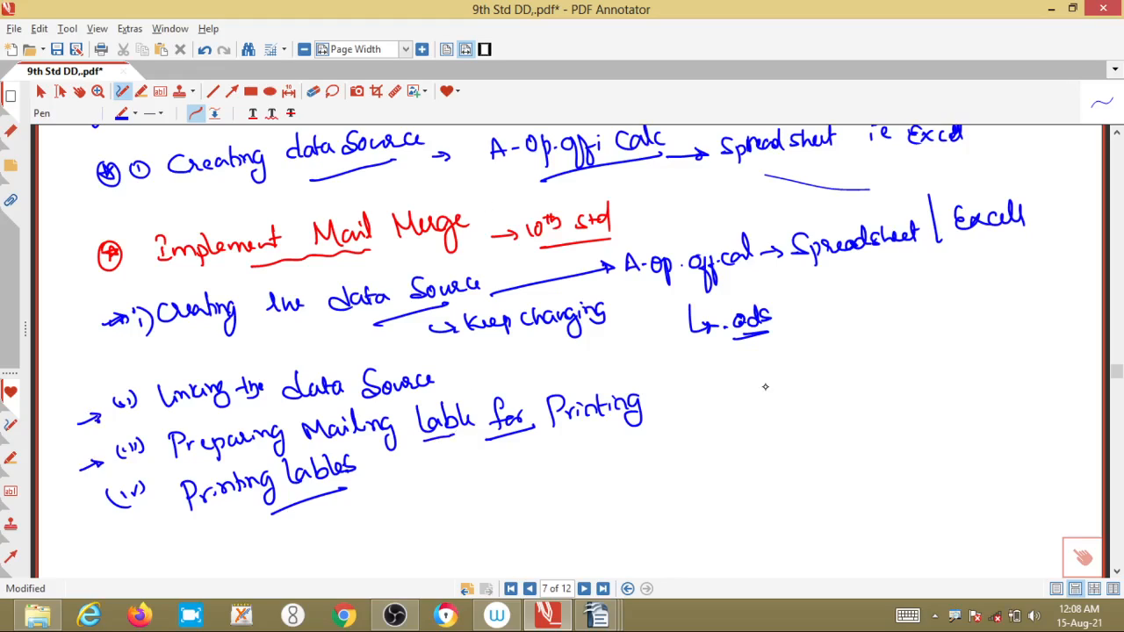
- Write "Main + datasource" beside the list, tick both terms, and draw an arrow down to the word "lable"
mouse_move(752, 380)
left_mouse_down()
mouse_move(904, 327)
mouse_move(943, 334)
left_mouse_up()
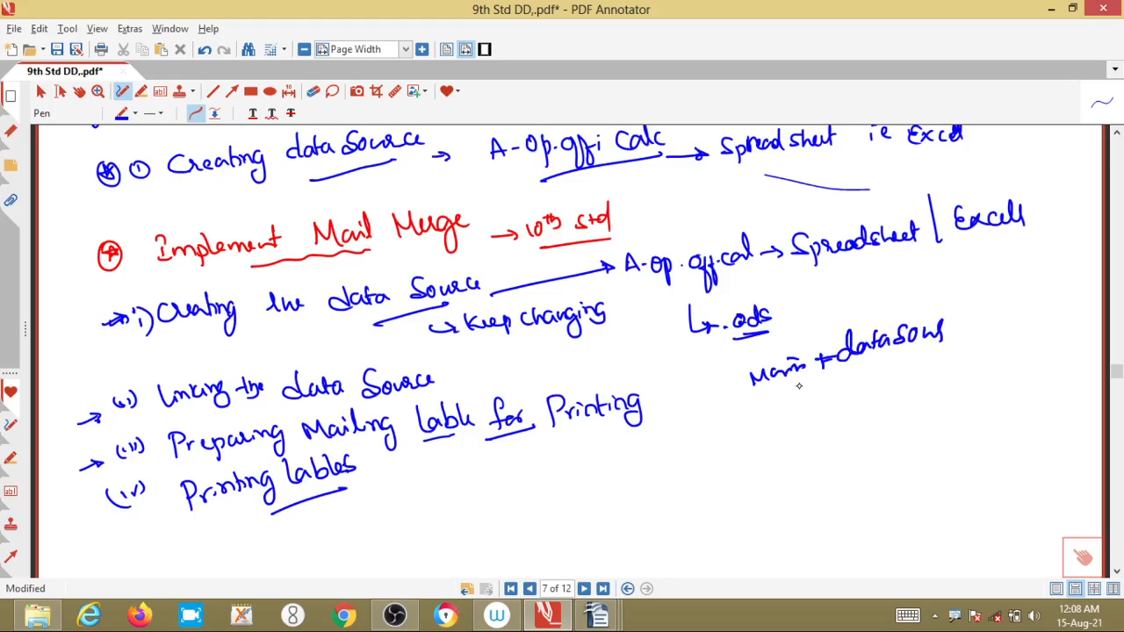
left_click_drag(709, 389, 733, 372)
left_click_drag(865, 312, 893, 301)
left_click_drag(956, 329, 972, 331)
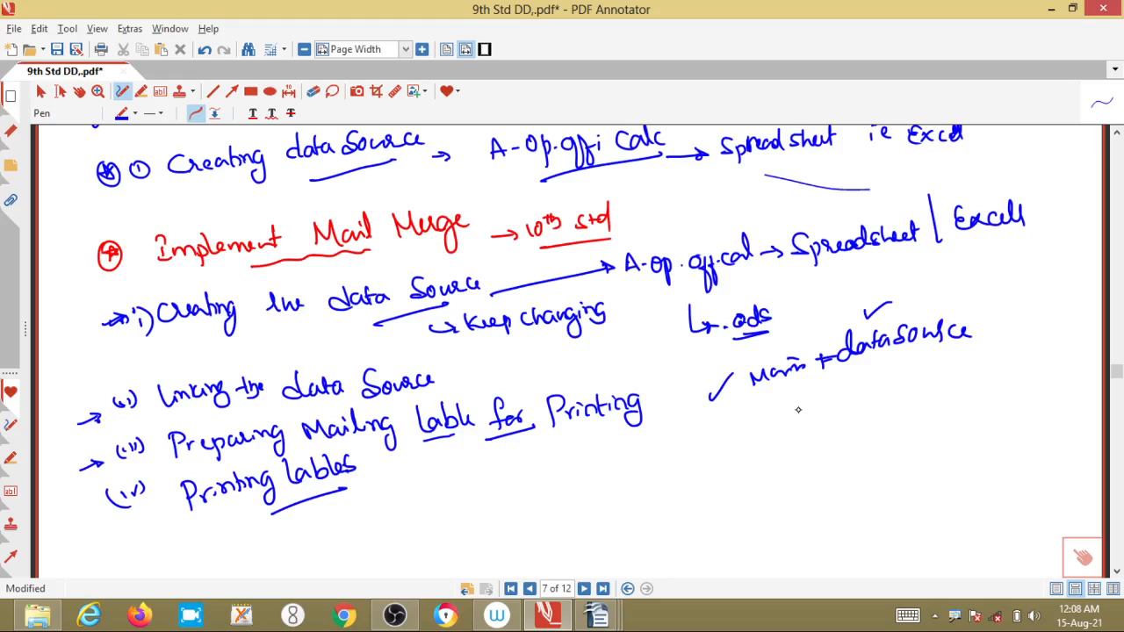
mouse_move(798, 404)
left_mouse_down()
mouse_move(810, 488)
mouse_move(820, 468)
mouse_move(854, 478)
left_mouse_up()
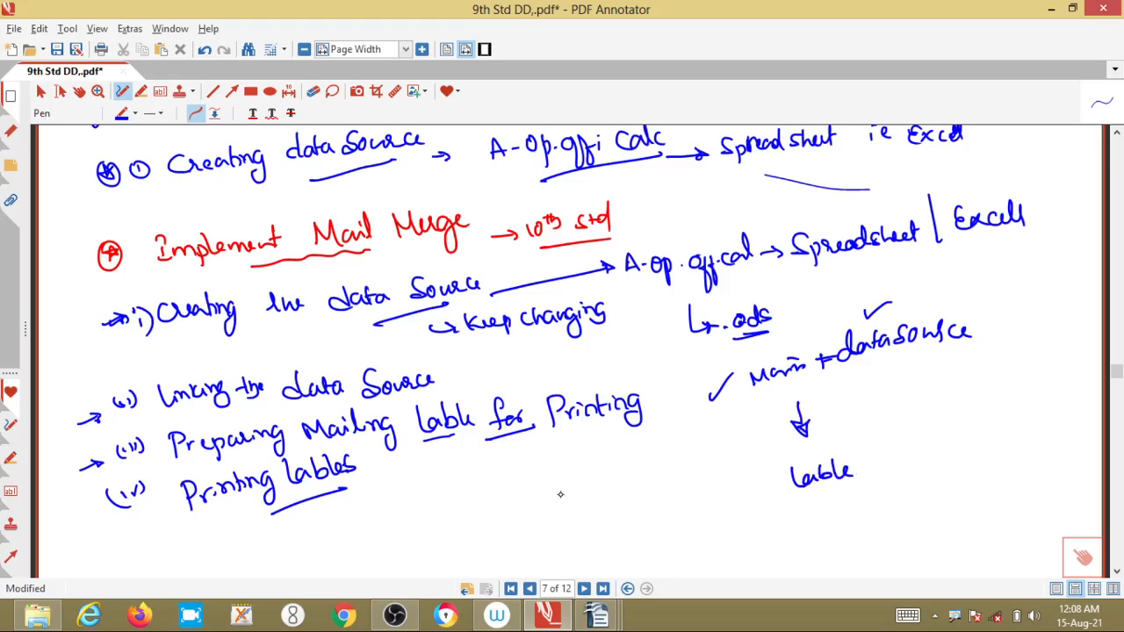
- Sketch an envelope with a flap and a small label box, and draw an arrow pointing out of the box
mouse_move(561, 492)
left_mouse_down()
mouse_move(569, 525)
mouse_move(682, 452)
mouse_move(685, 471)
left_mouse_up()
mouse_move(566, 511)
left_mouse_down()
mouse_move(573, 532)
mouse_move(692, 500)
mouse_move(684, 452)
left_mouse_up()
left_click_drag(559, 490, 609, 497)
mouse_move(680, 449)
left_mouse_down()
mouse_move(621, 494)
mouse_move(558, 493)
mouse_move(597, 491)
left_mouse_up()
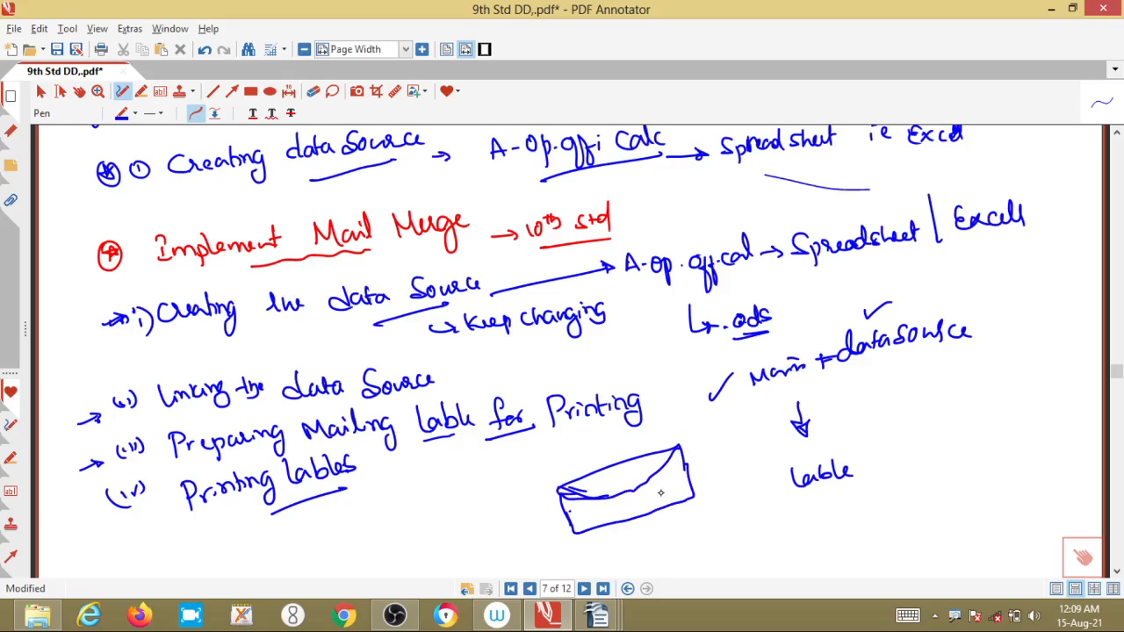
mouse_move(655, 485)
left_mouse_down()
mouse_move(677, 471)
mouse_move(683, 497)
mouse_move(658, 503)
mouse_move(706, 465)
left_mouse_up()
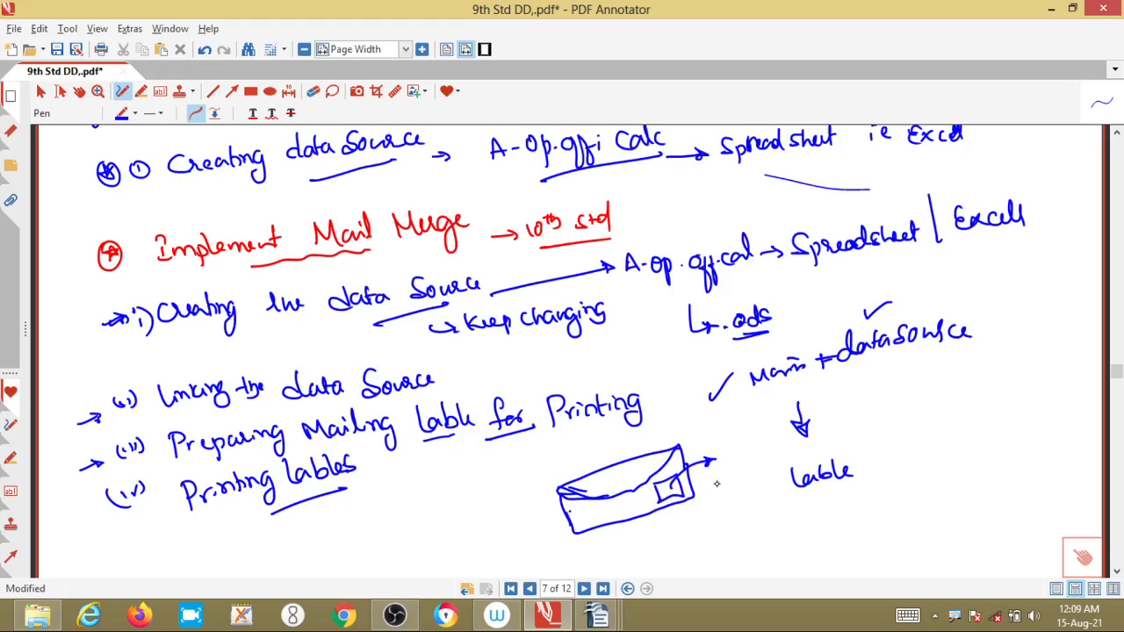
- Underline "Main" and circle "lable" in the handwritten merge diagram
left_click_drag(755, 394, 780, 390)
left_click_drag(830, 454, 835, 457)
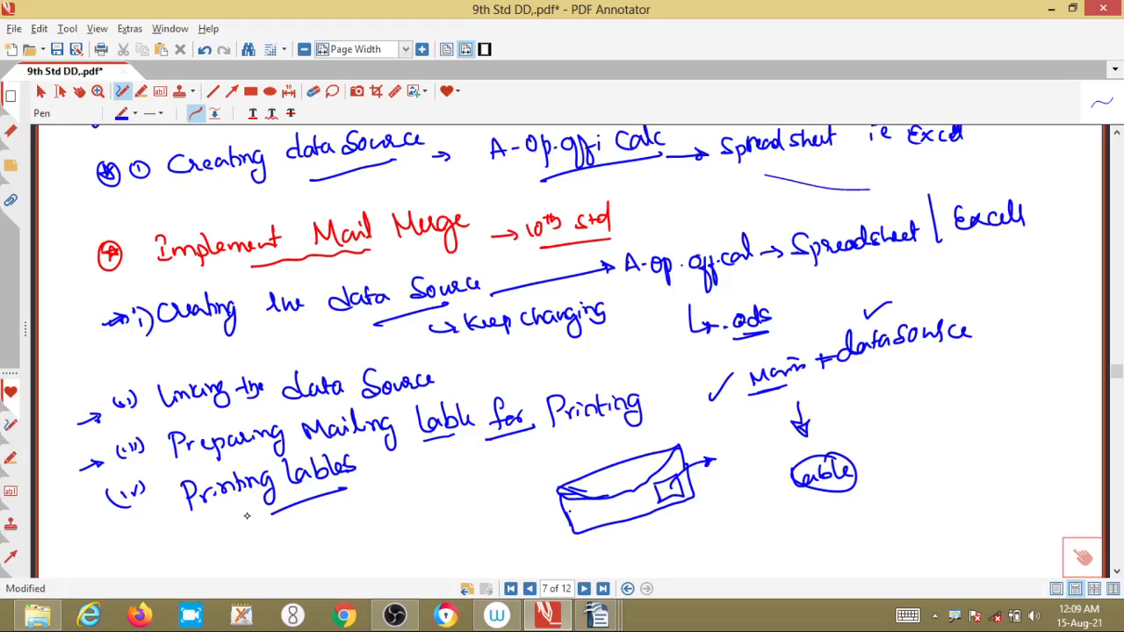
mouse_move(406, 621)
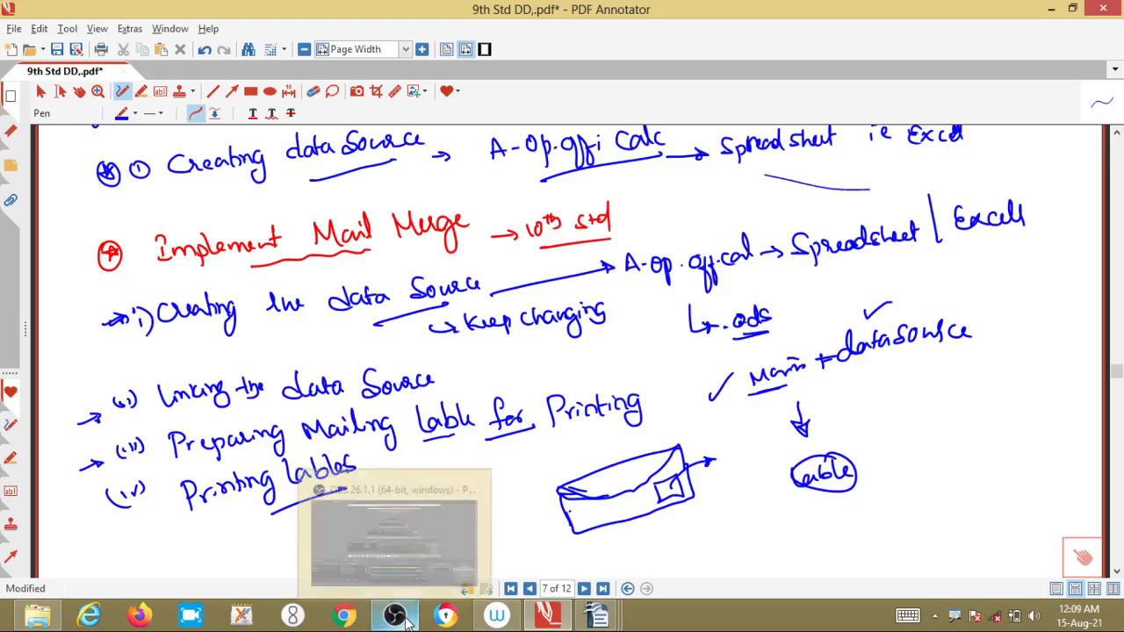